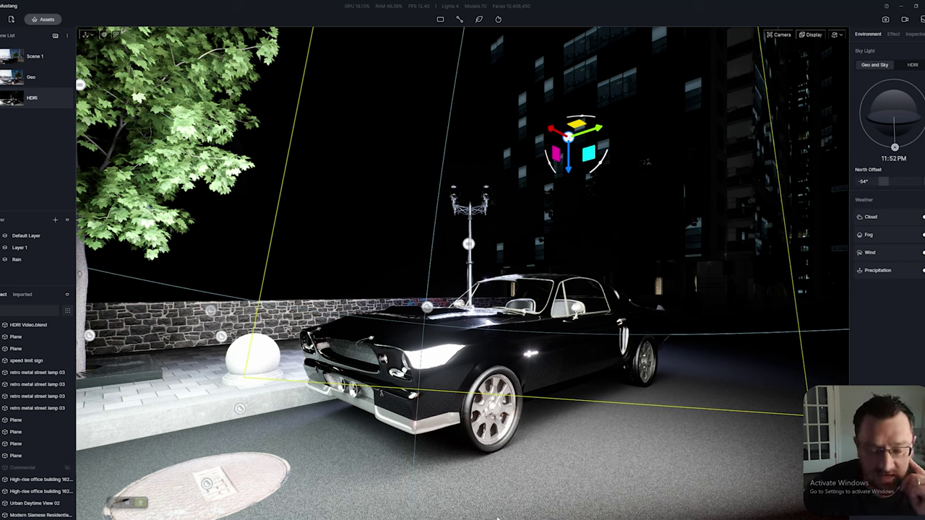
Switch to Blender, examine the linked Mustang model and long wall beside it, and return to D5 Render.
key("alt+Tab")
scroll(559, 331, "down", 3)
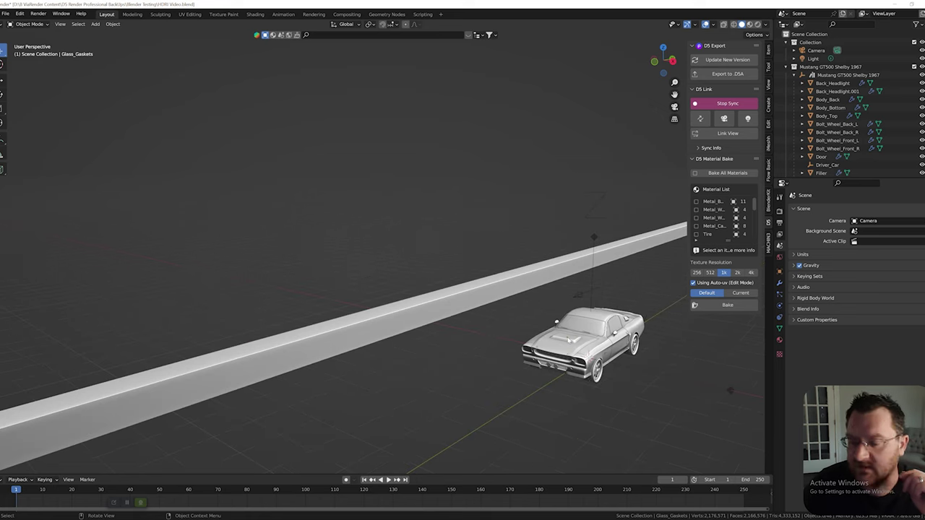
scroll(568, 339, "up", 3)
middle_click_drag(568, 339, 317, 313)
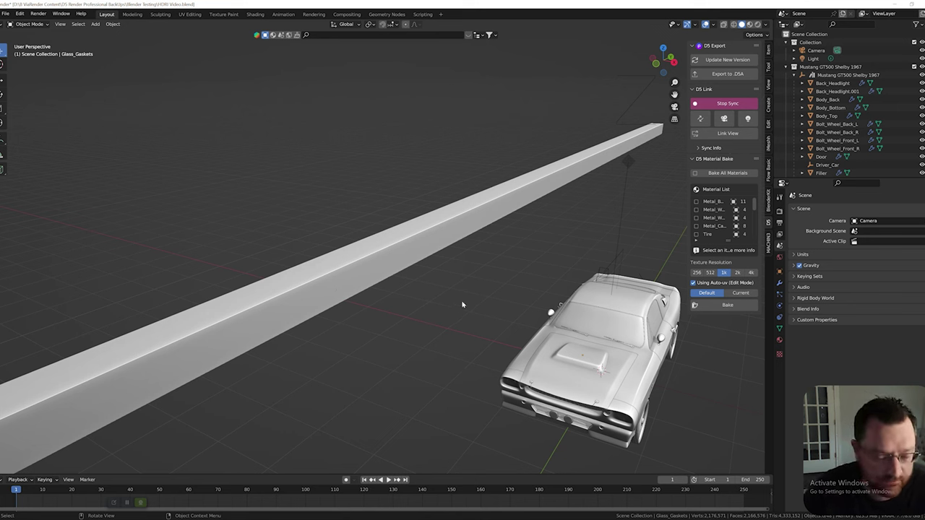
key("alt+Tab")
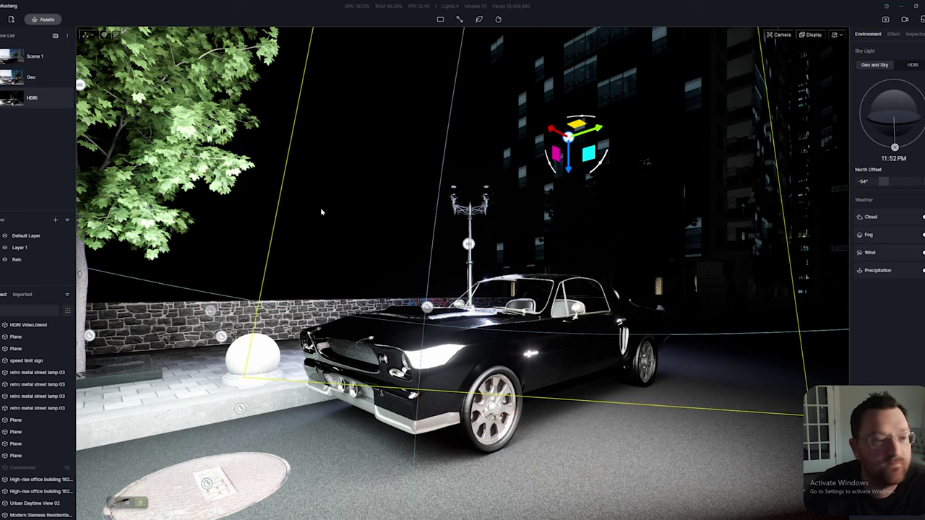
Load Scene 1 and set the sky's time of day to 11:41 AM.
left_click(22, 59)
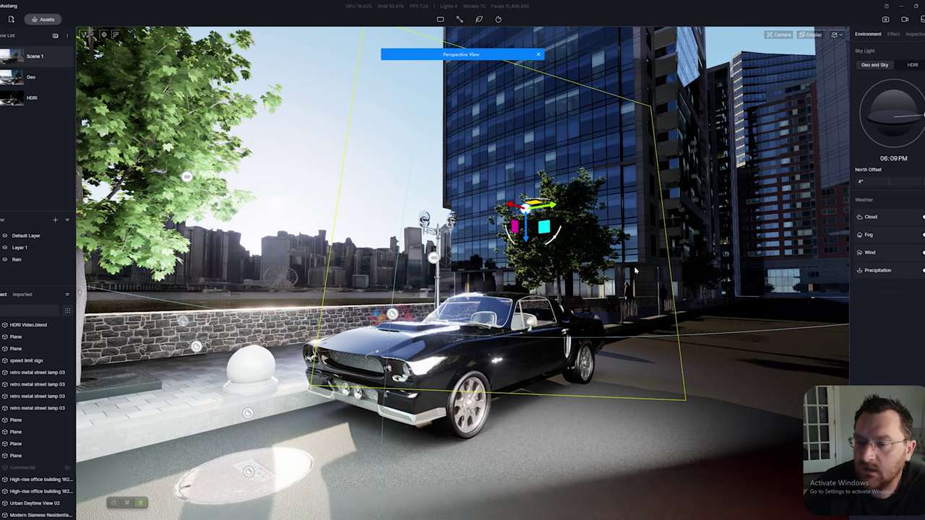
scroll(650, 272, "down", 1)
left_click_drag(909, 121, 891, 79)
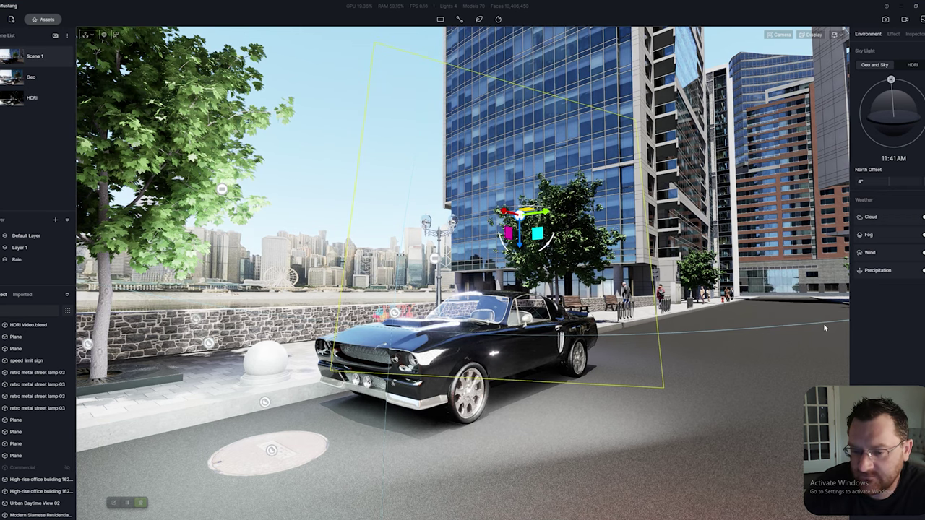
Examine the street, river wall and skyline around the car, selecting the Urban Daytime View 02 backdrop to see its extent.
right_click_drag(824, 328, 586, 283)
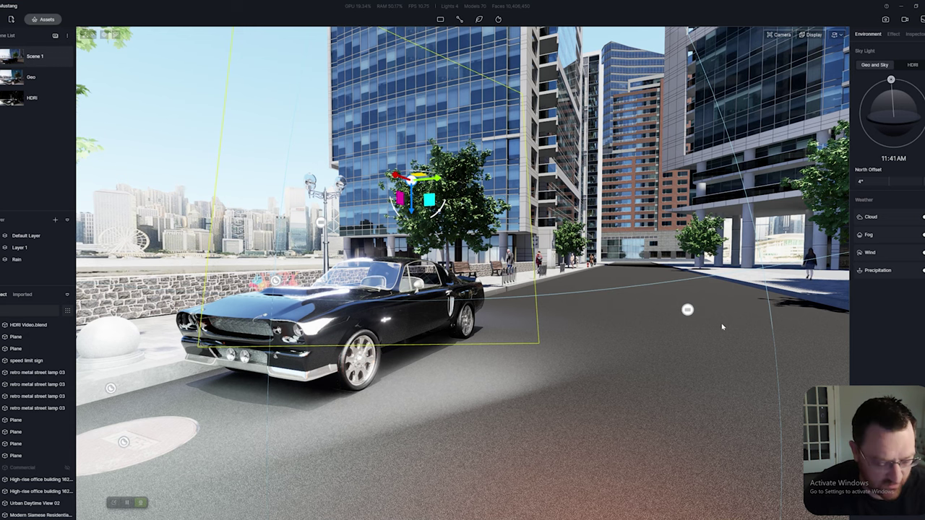
right_click_drag(661, 310, 896, 315)
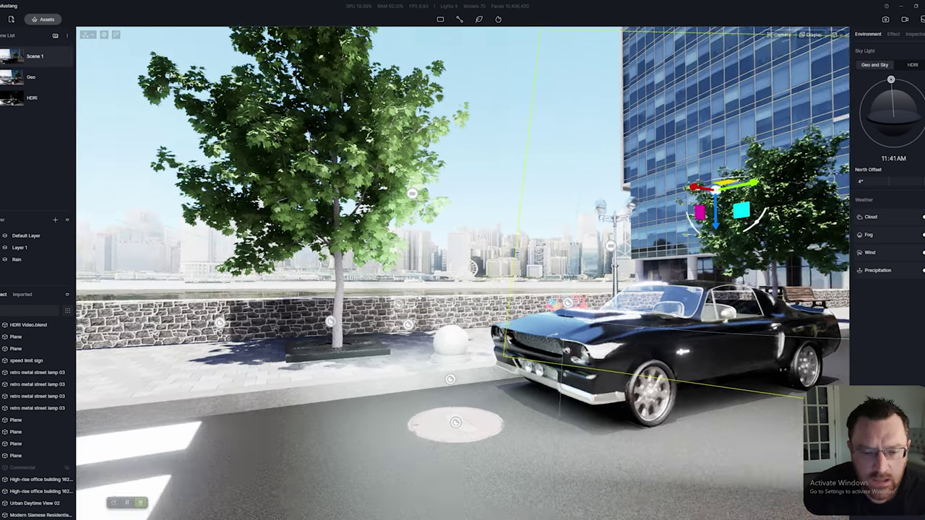
scroll(419, 298, "up", 3)
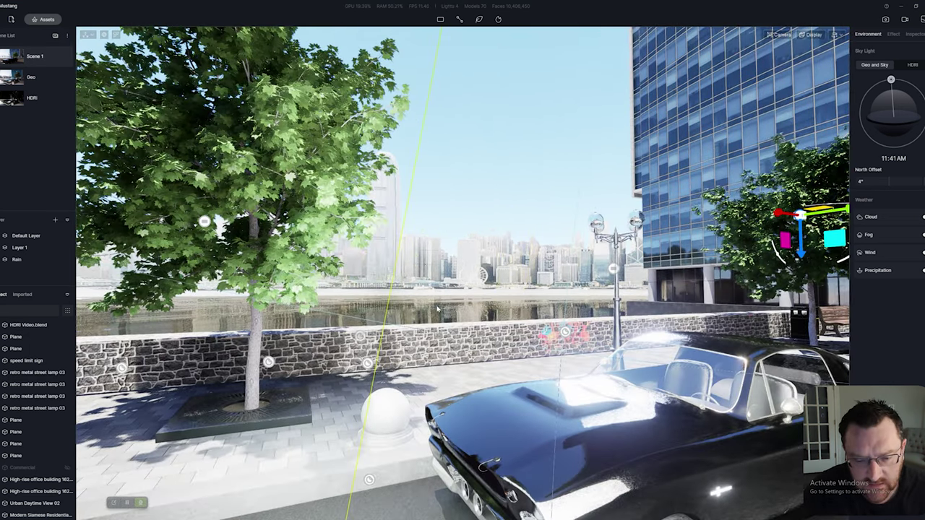
scroll(455, 323, "up", 3)
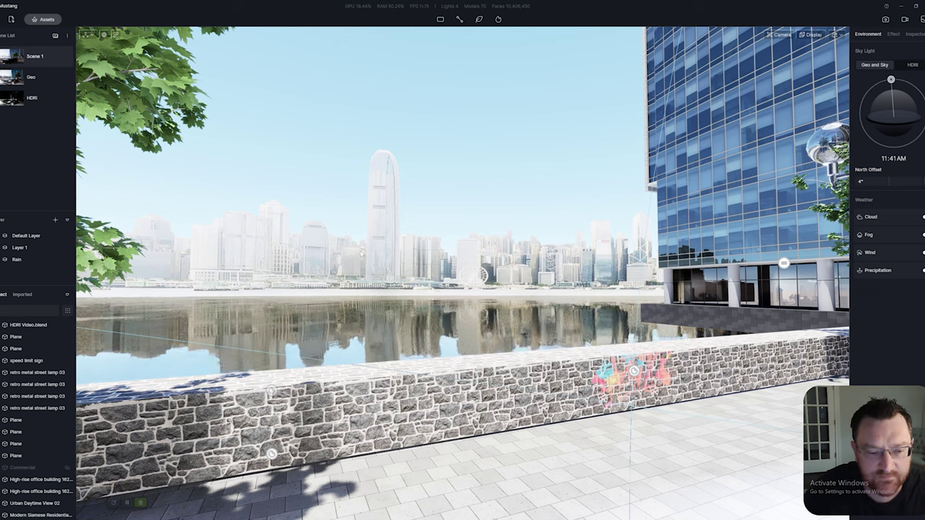
left_click(473, 275)
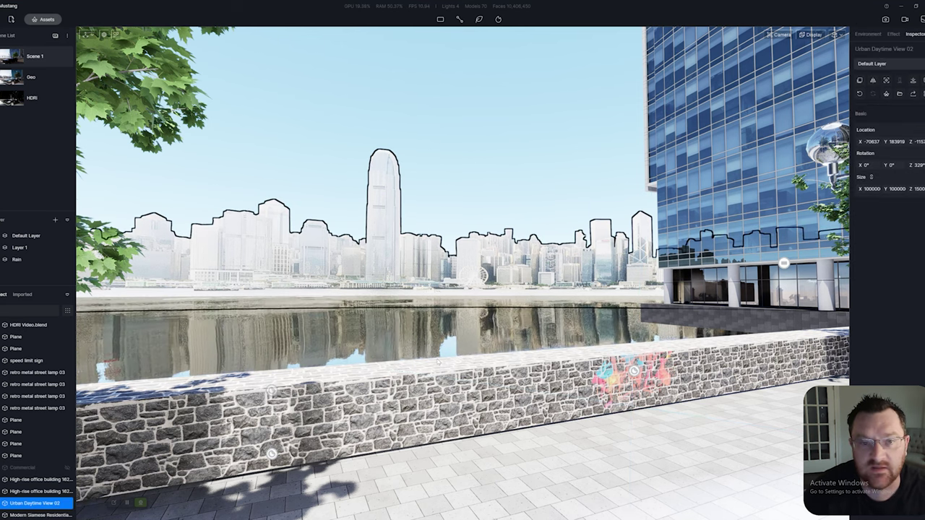
right_click_drag(463, 353, 500, 355)
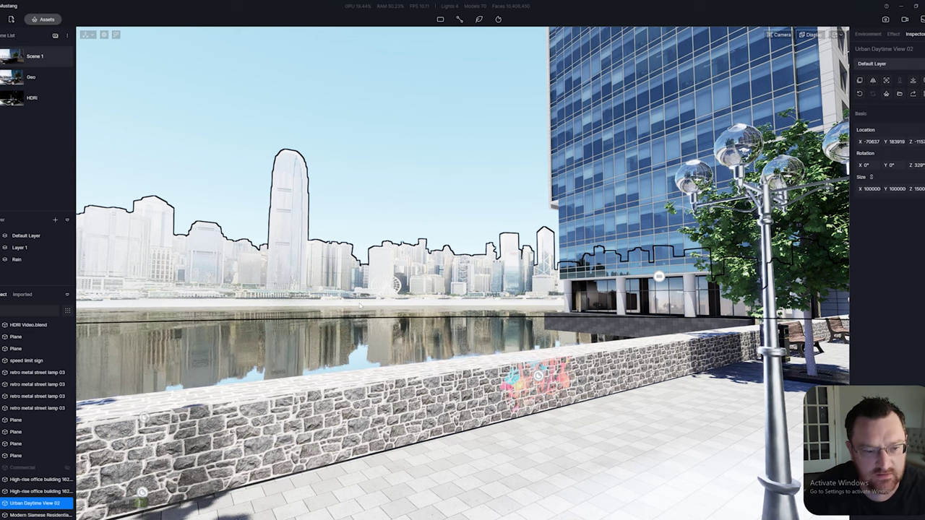
right_click_drag(500, 309, 545, 297)
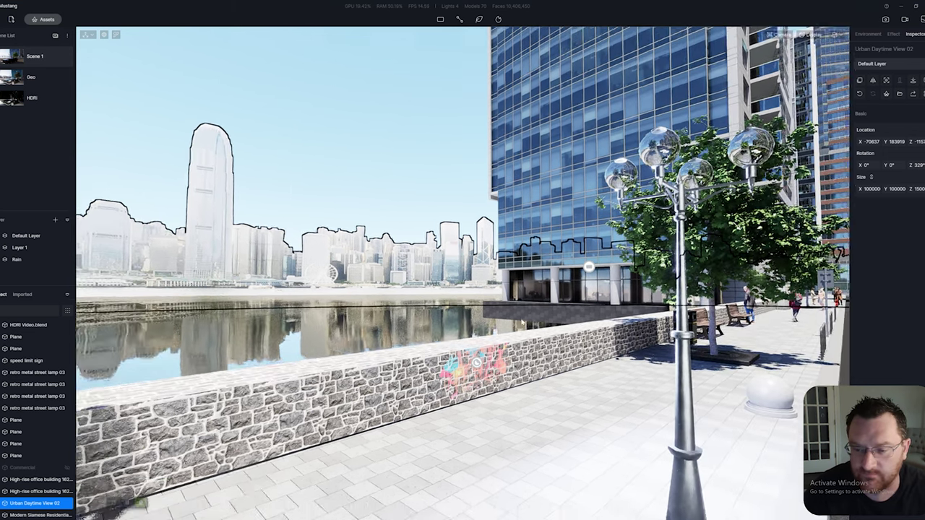
Restore Scene 1's saved state and switch to the Geo scene.
left_click(14, 57)
left_click(14, 57)
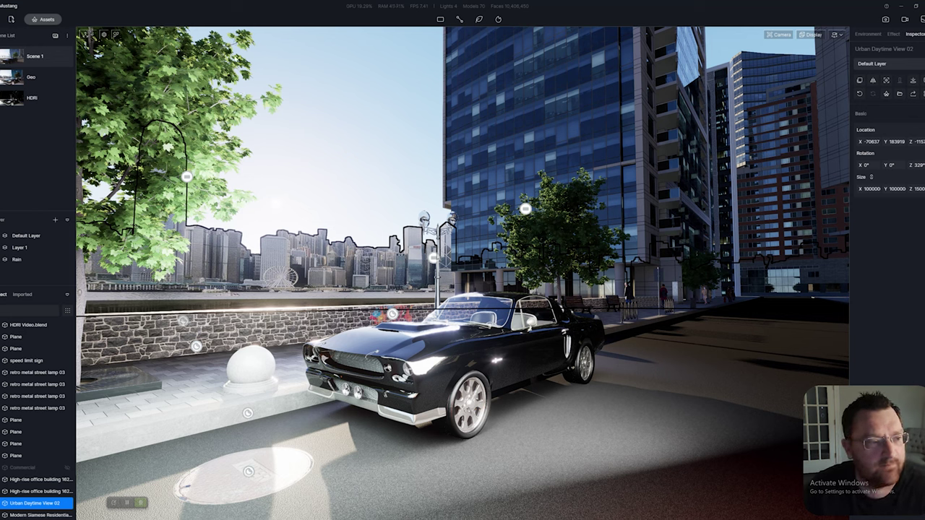
left_click(16, 81)
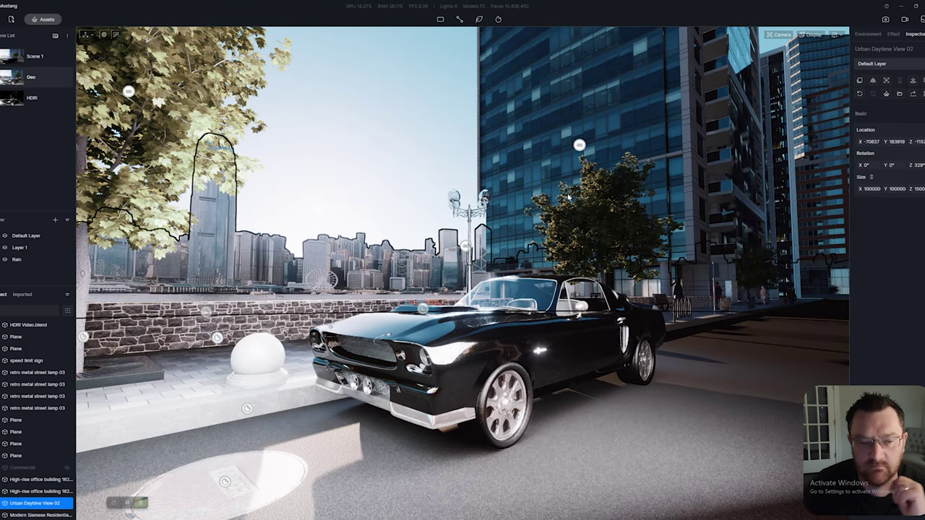
left_click(834, 35)
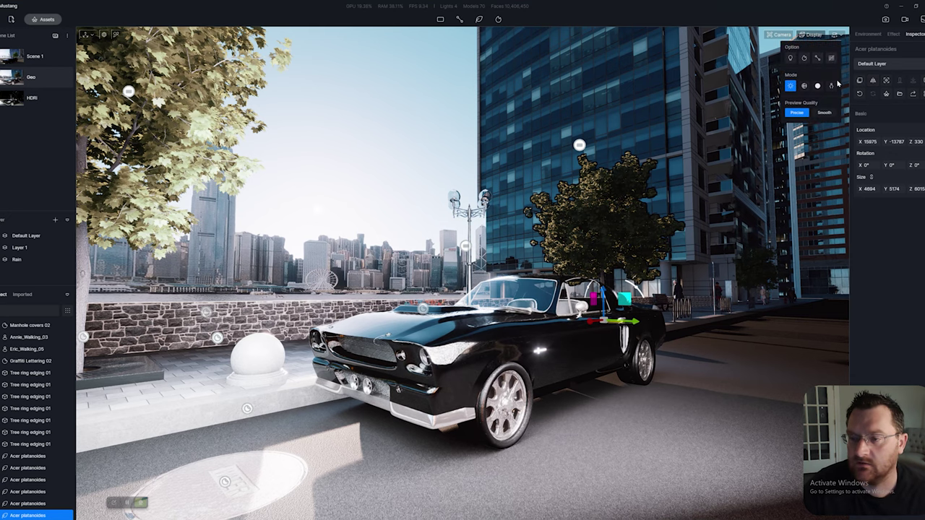
In the Geo and Sky environment, set the sunlight intensity to 1.61 and the sun disk radius to 0.9.
left_click(867, 33)
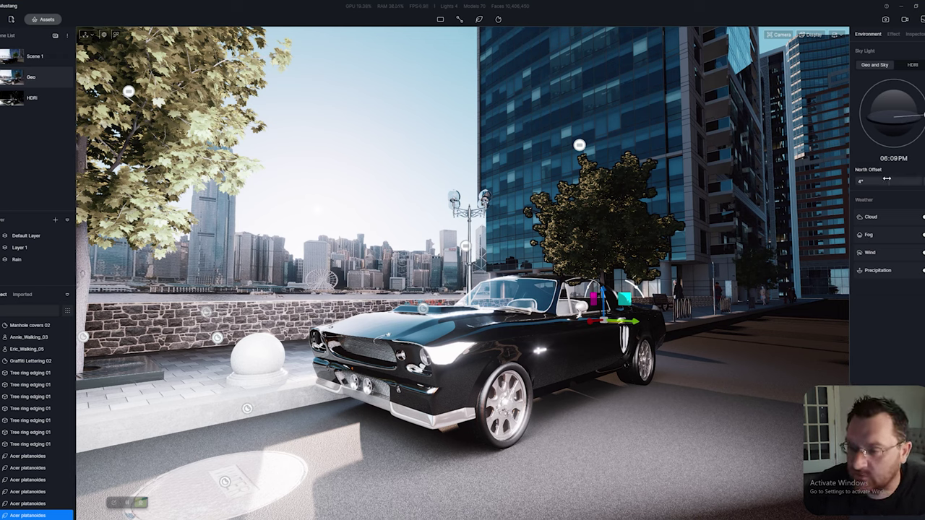
left_click(922, 180)
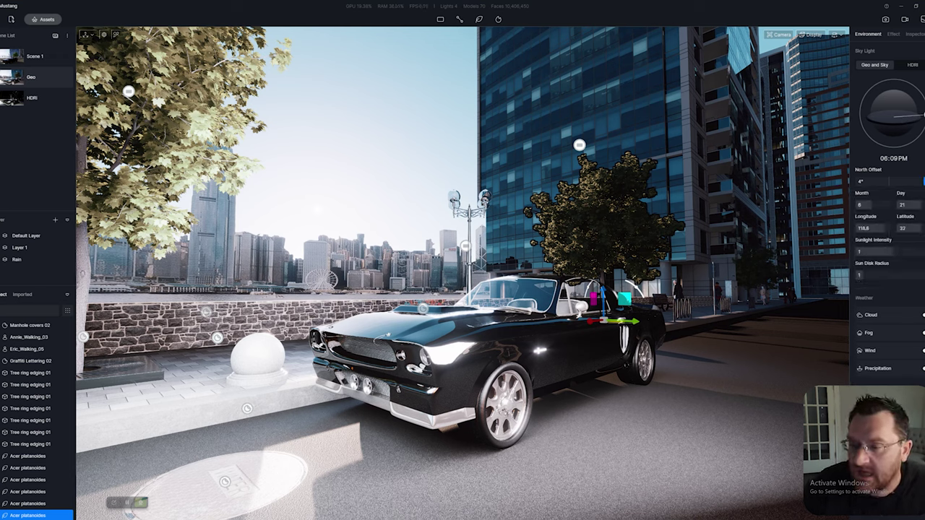
left_click_drag(895, 251, 918, 251)
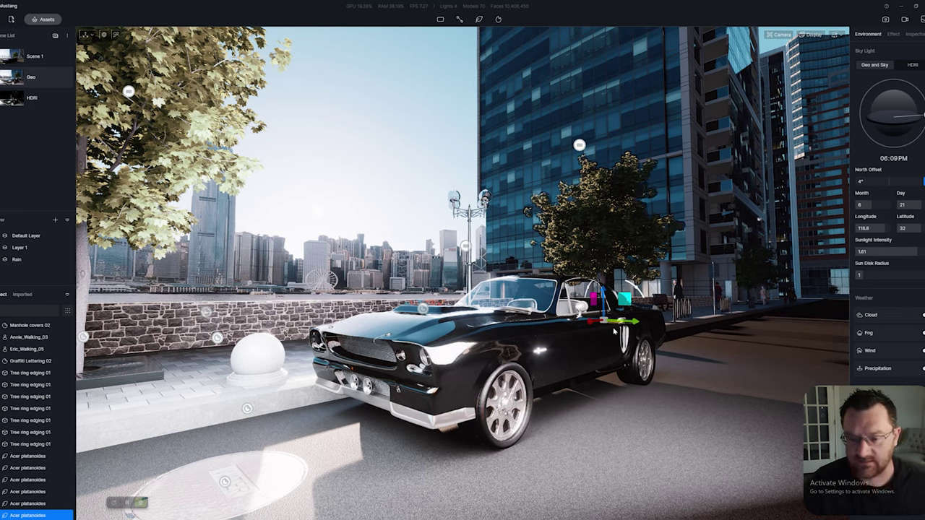
mouse_move(856, 277)
left_mouse_down()
mouse_move(874, 276)
mouse_move(861, 277)
left_mouse_up()
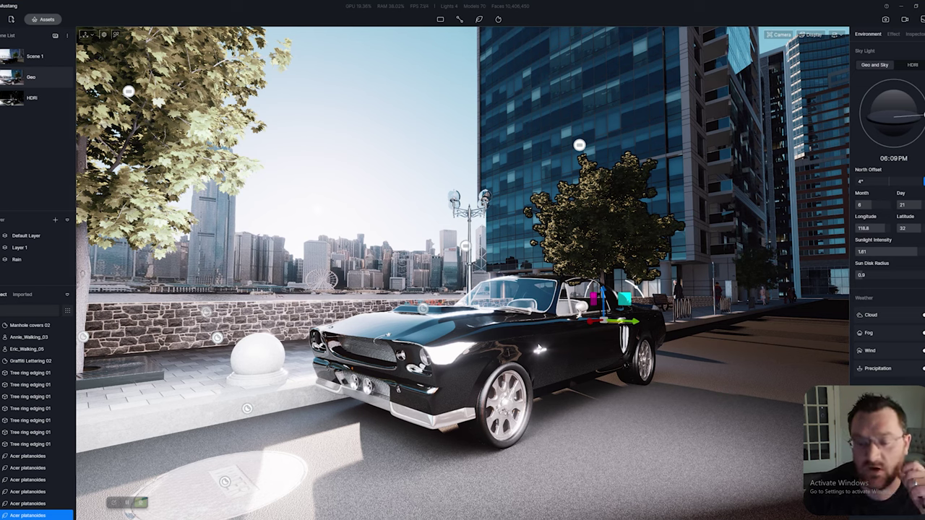
Filter the object list to lights and inspect the properties of Rectangle Light 1.
left_click(67, 310)
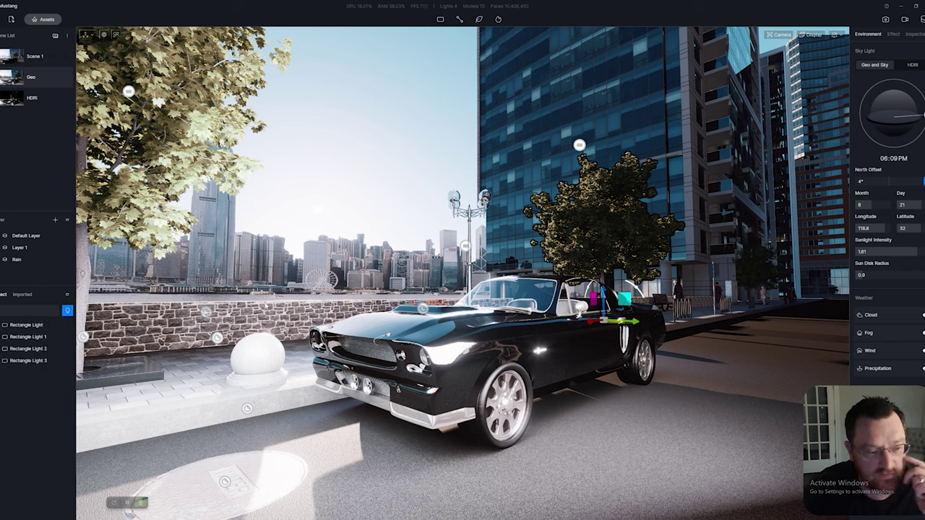
left_click(28, 337)
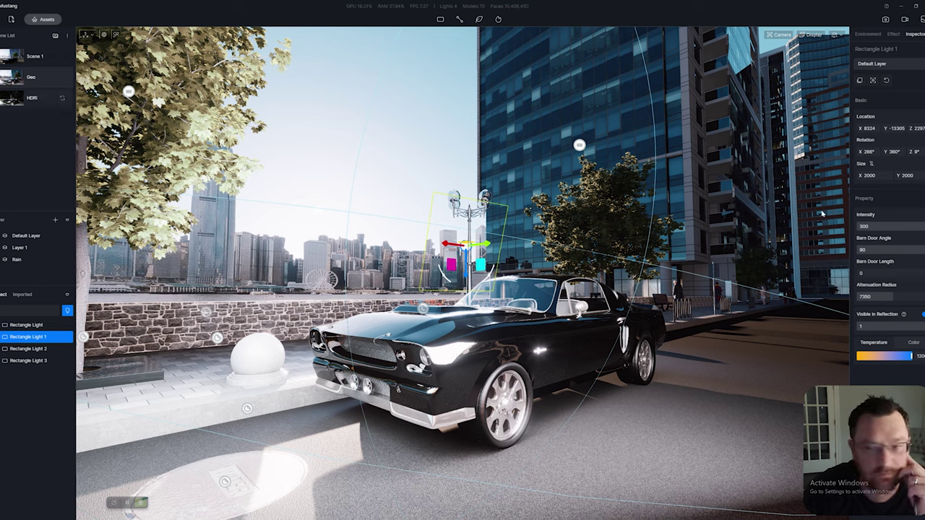
Enable clouds in the environment with an amount of 0.56 and update the saved Geo scene.
left_click(868, 35)
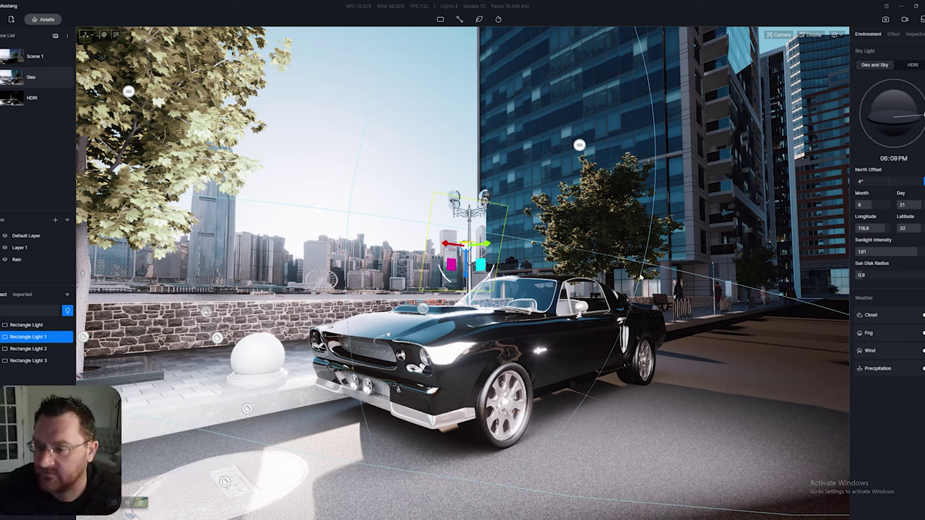
left_click(923, 315)
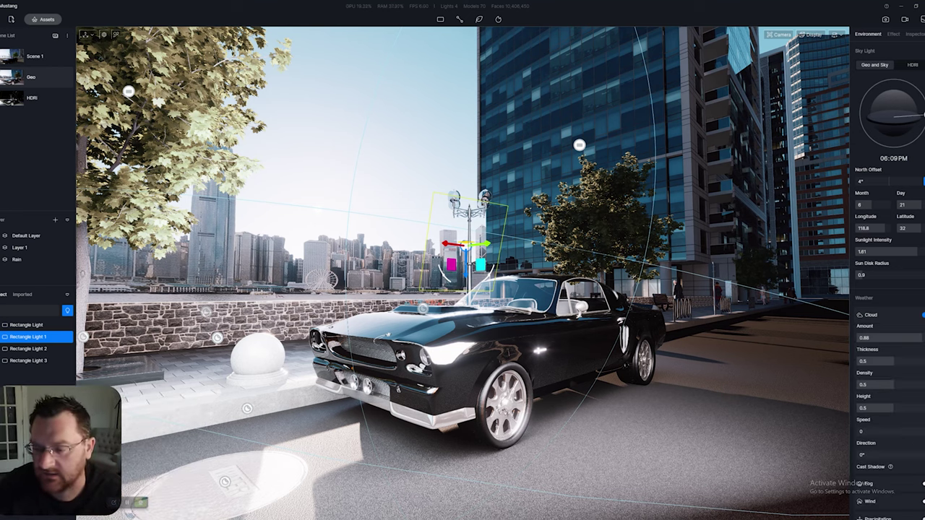
mouse_move(888, 337)
left_mouse_down()
mouse_move(916, 338)
mouse_move(898, 339)
left_mouse_up()
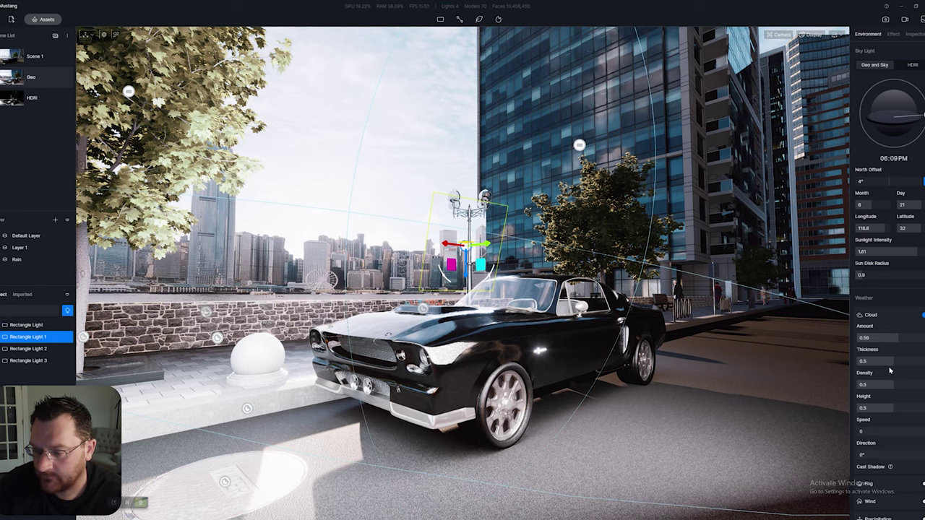
scroll(902, 394, "down", 1)
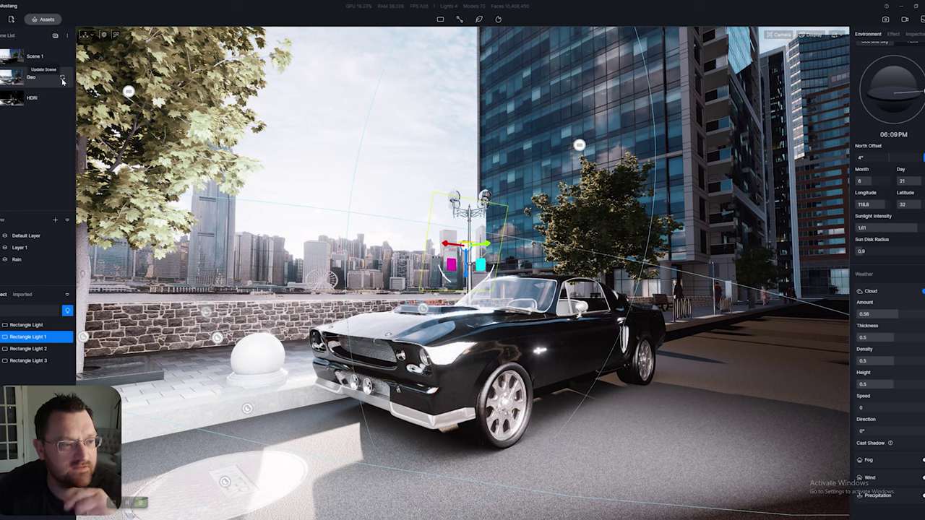
left_click(62, 79)
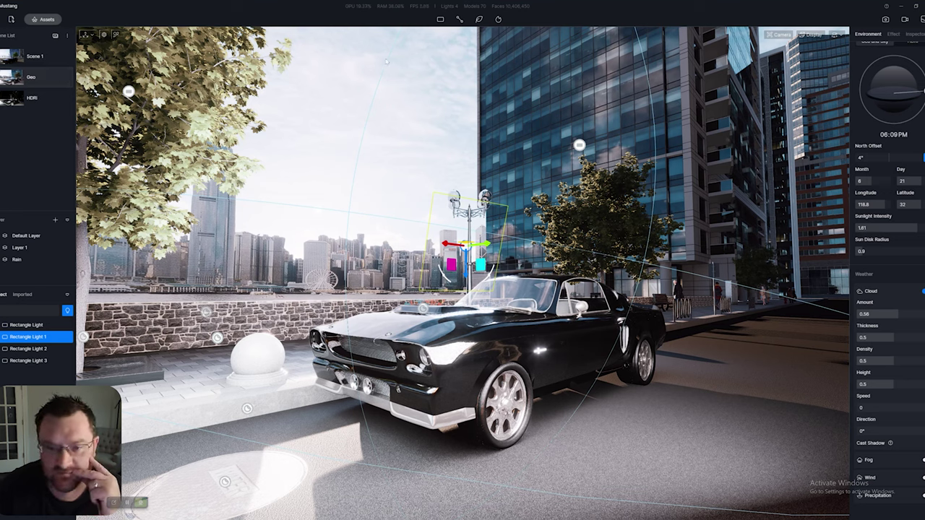
Enable white fog at 0.9 with its volume light turned off, and update the saved Geo scene.
mouse_move(892, 444)
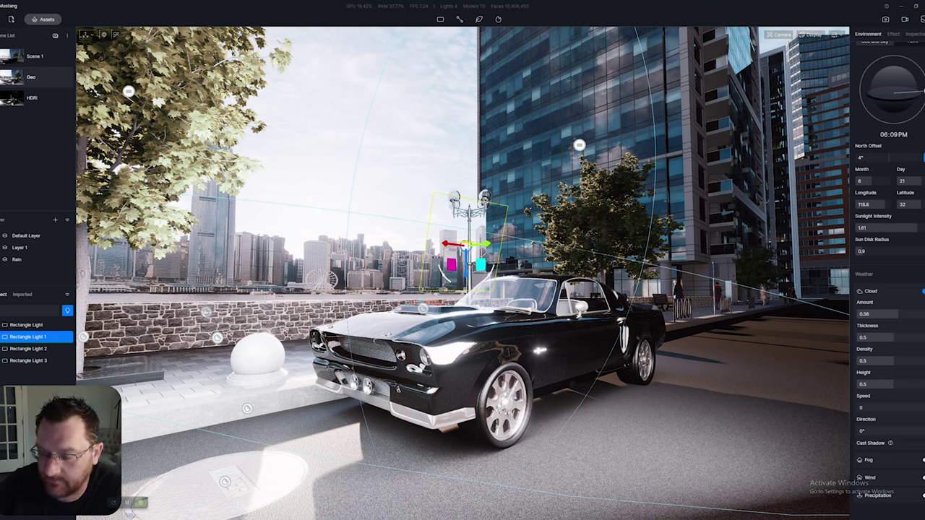
left_click(923, 460)
scroll(890, 471, "down", 2)
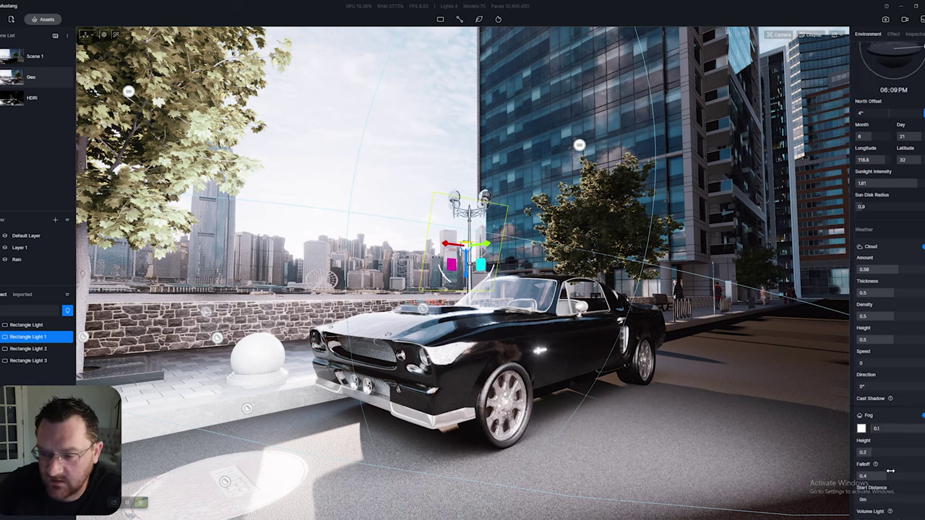
mouse_move(874, 384)
left_mouse_down()
mouse_move(909, 385)
mouse_move(883, 387)
left_mouse_up()
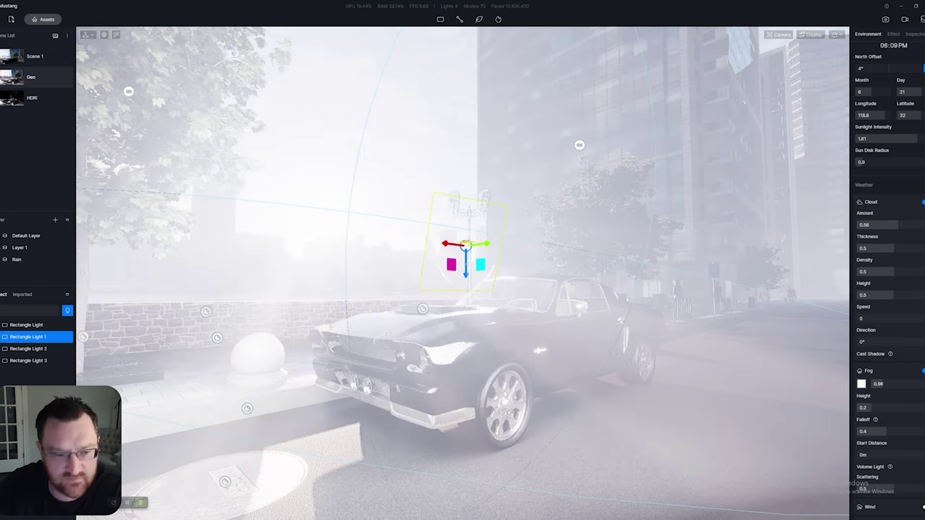
left_click(923, 466)
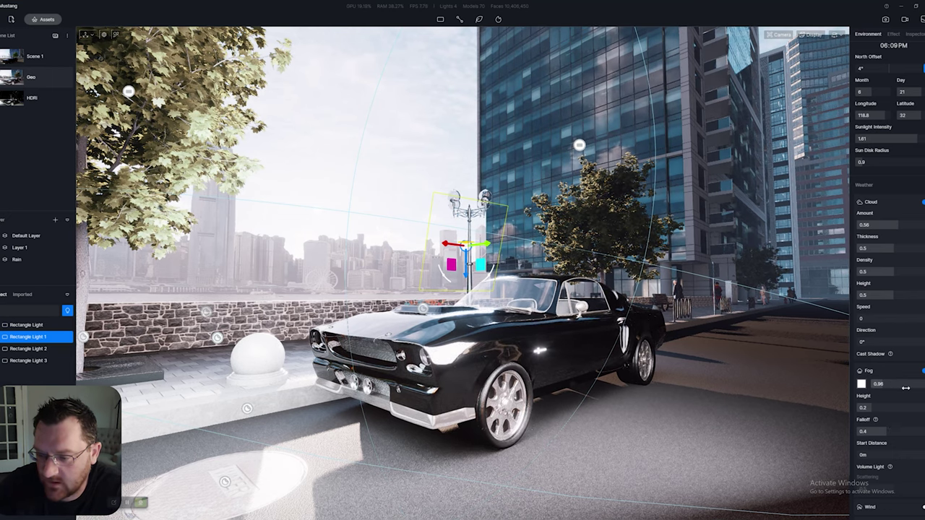
mouse_move(879, 385)
left_mouse_down()
mouse_move(890, 385)
mouse_move(881, 384)
left_mouse_up()
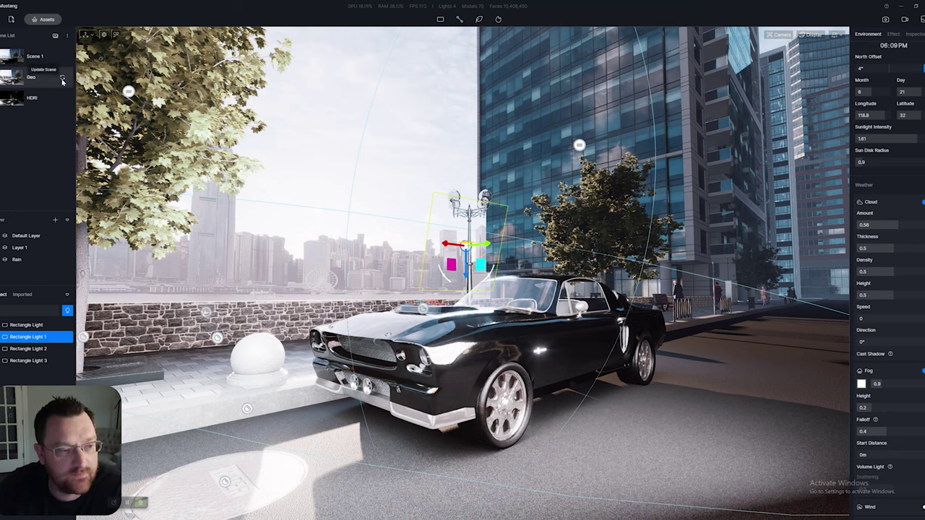
left_click(63, 80)
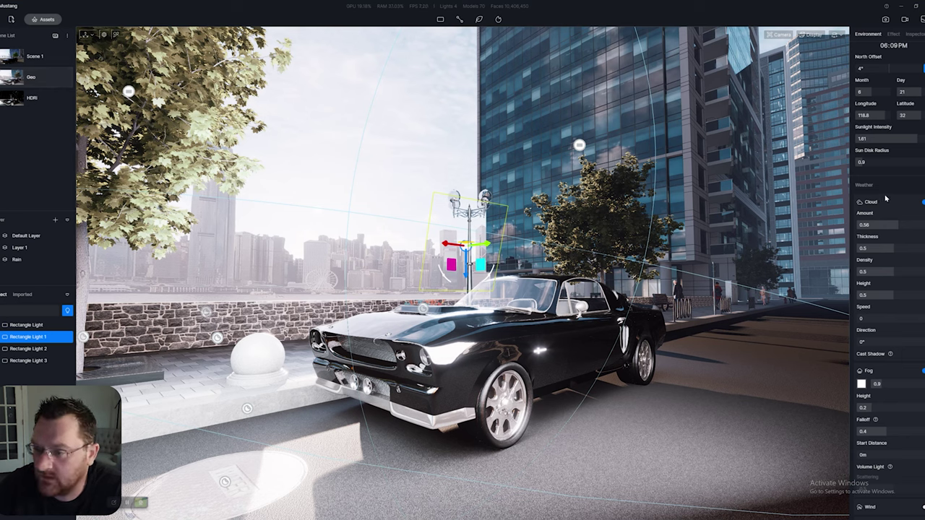
Enable precipitation in the Geo scene and check the rain against the sky, buildings and car.
scroll(885, 245, "down", 1)
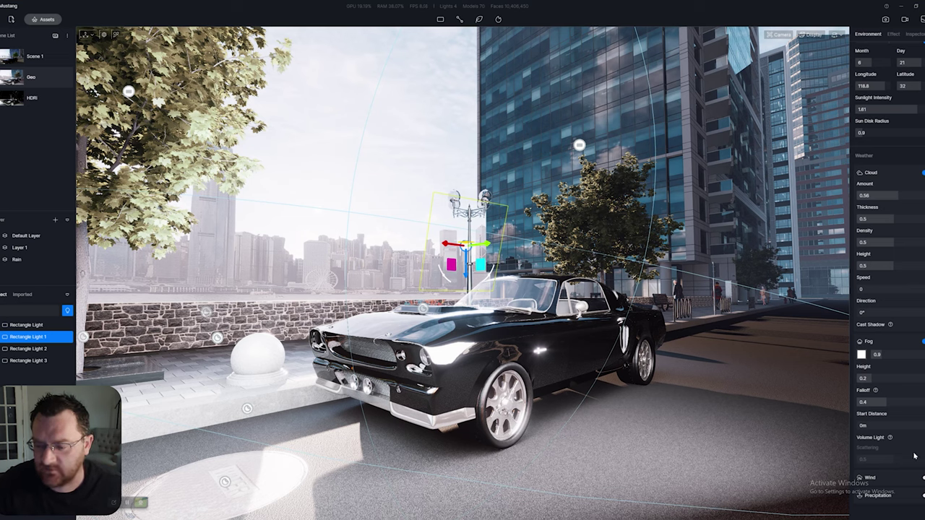
left_click(922, 496)
scroll(912, 491, "down", 1)
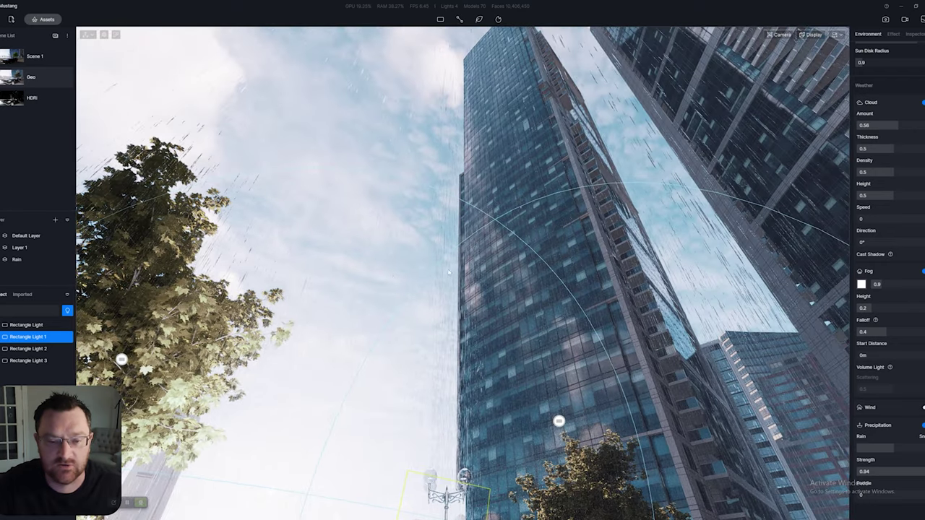
mouse_move(524, 351)
right_mouse_down()
mouse_move(518, 421)
mouse_move(525, 358)
right_mouse_up()
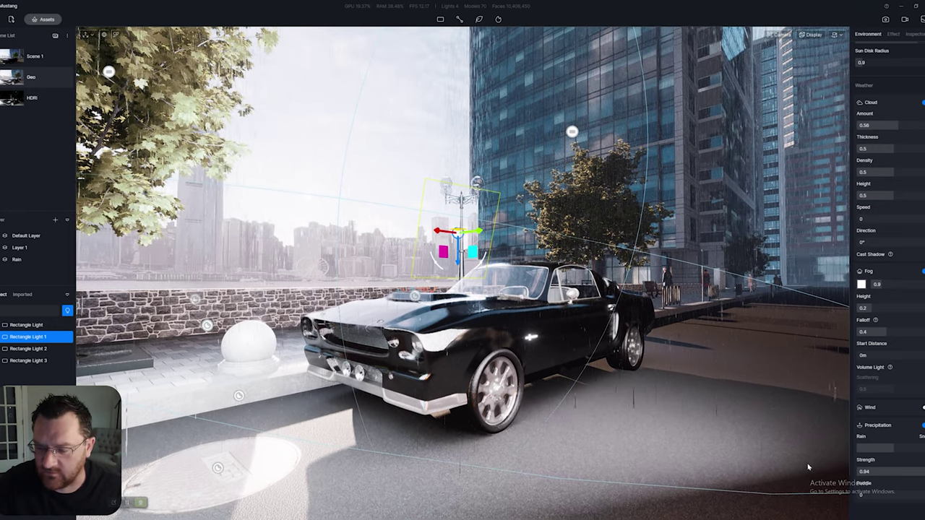
Set the rain's puddle amount to 0.73 to test the wet street, and turn precipitation off.
left_click_drag(862, 495, 895, 495)
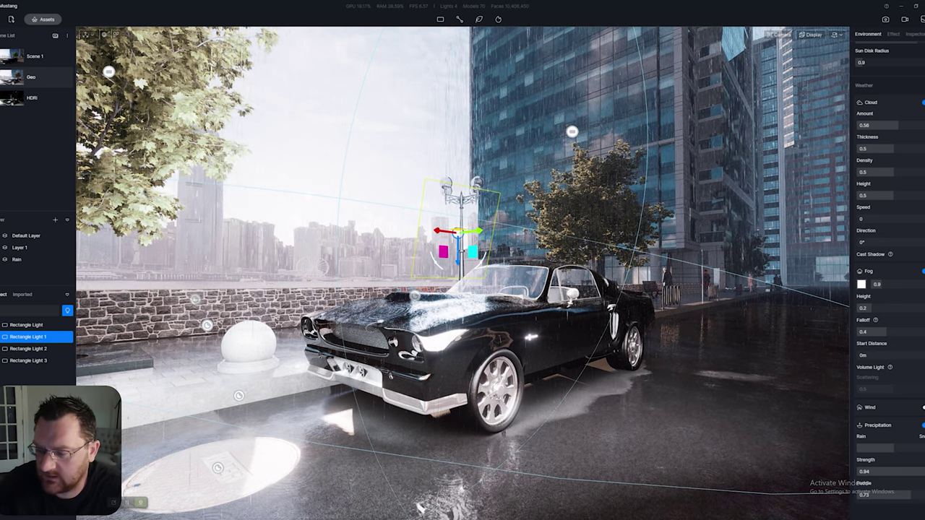
left_click(922, 424)
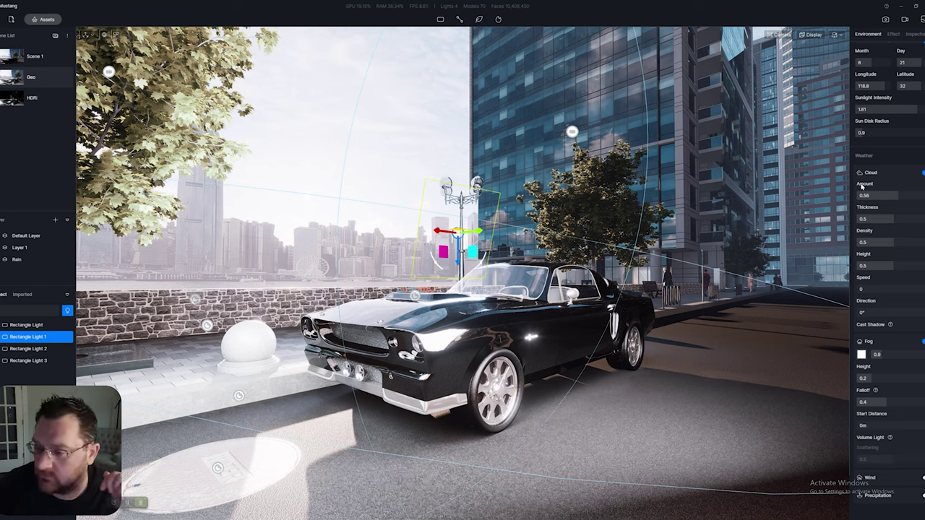
Increase the fog to 1.3 and set its start distance to 36.5 m.
left_click_drag(878, 354, 886, 354)
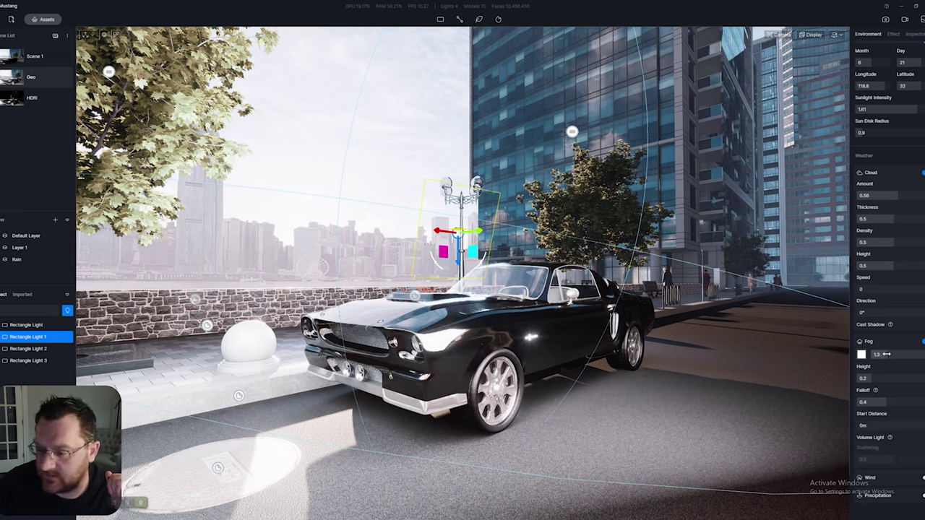
left_click_drag(858, 425, 881, 425)
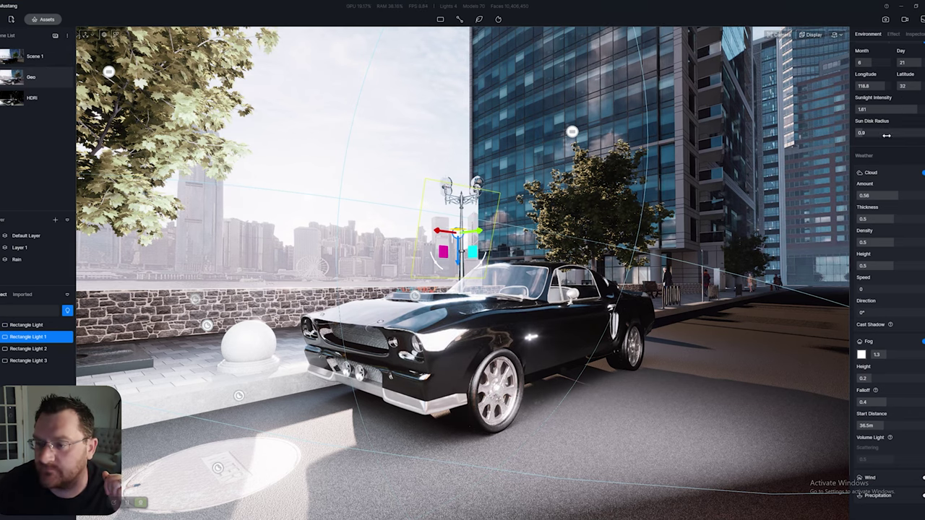
Turn off the LUT effect and lower the post-processing exposure to -0.08.
scroll(883, 94, "up", 3)
left_click(894, 36)
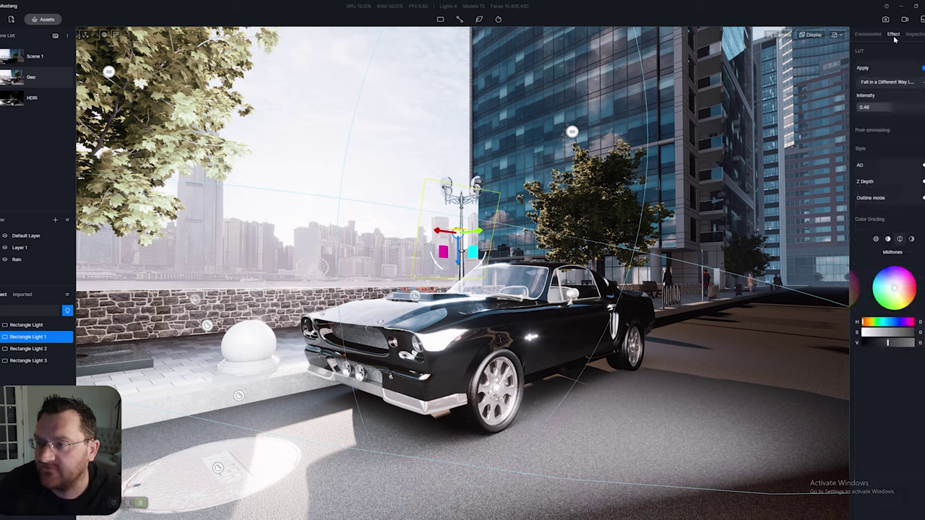
left_click(922, 67)
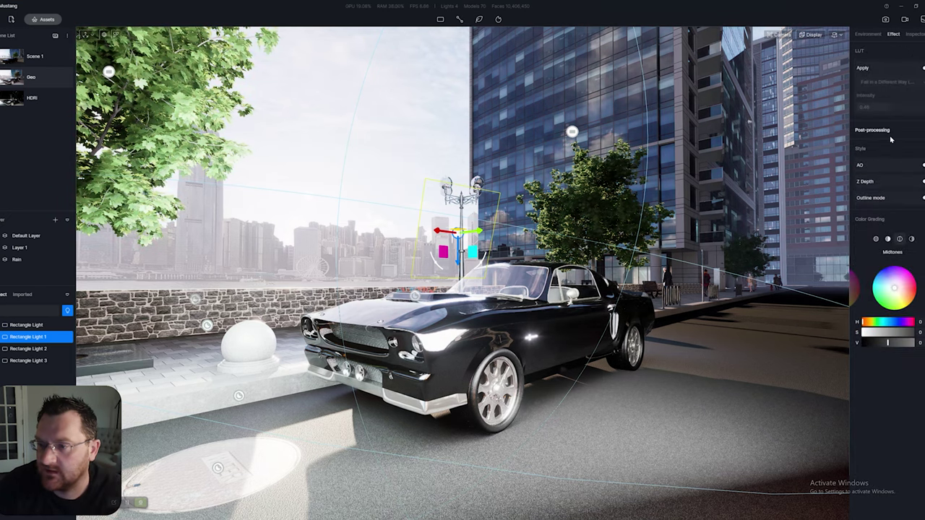
left_click(865, 133)
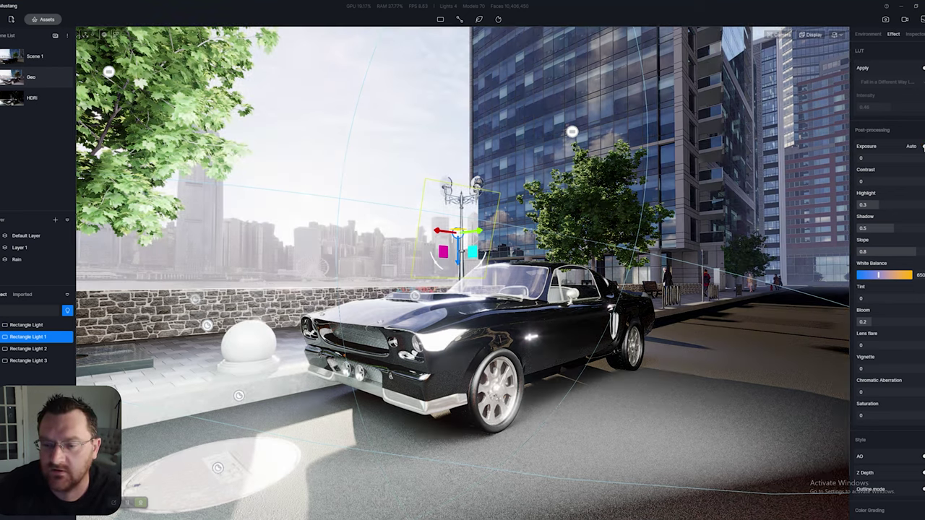
left_click_drag(915, 157, 891, 156)
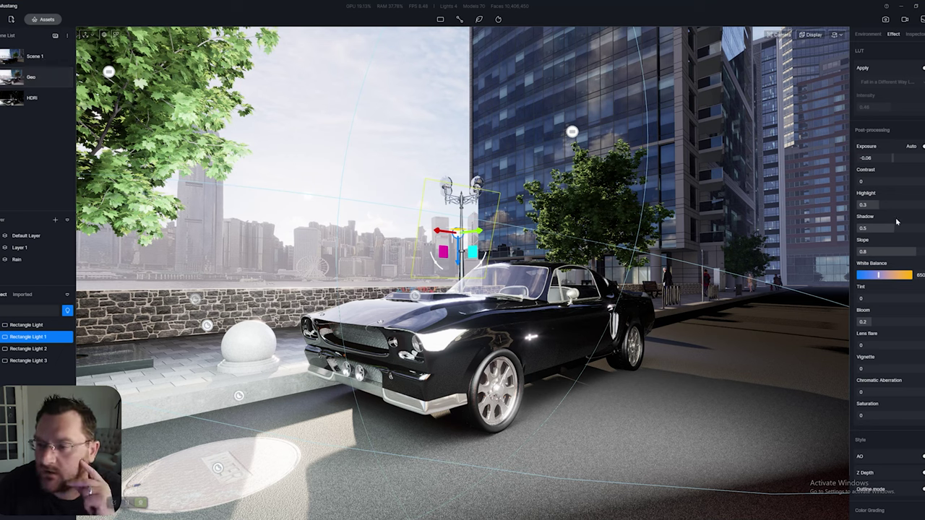
Test different highlight levels, ending at 1, and set the shadow to 0.64 in post-processing.
left_click_drag(873, 205, 923, 204)
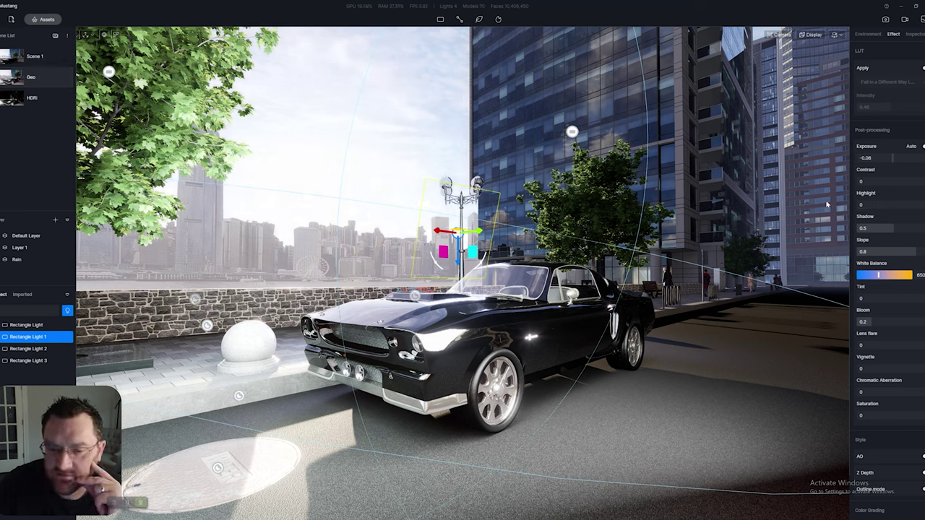
left_click_drag(873, 206, 914, 207)
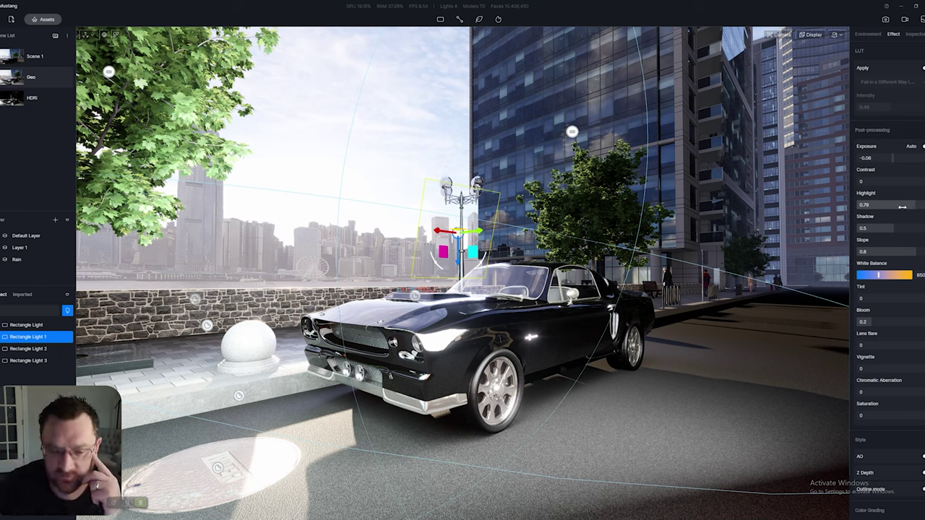
left_click_drag(903, 205, 903, 226)
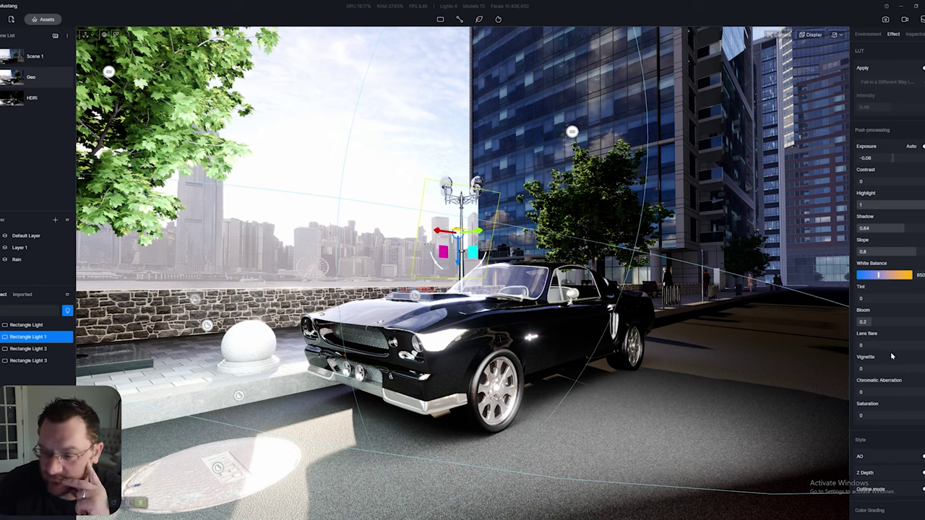
Set the post-processing bloom to 0.28, lens flare to 0.03 and vignette to 0.38.
left_click_drag(862, 320, 878, 332)
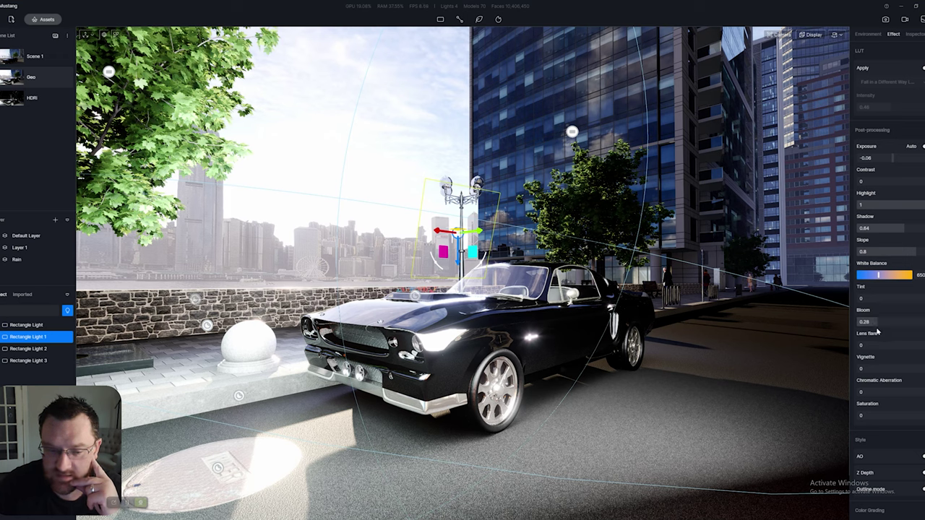
left_click(860, 345)
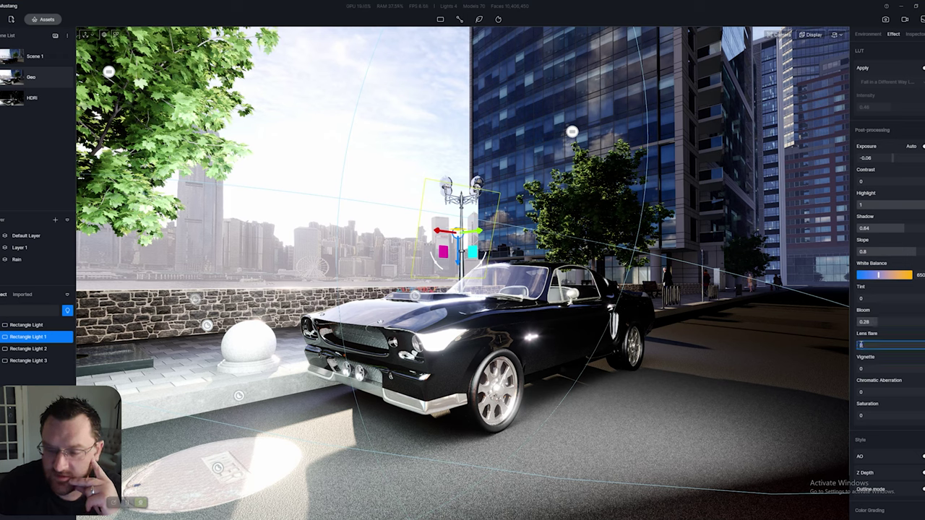
left_click(889, 335)
mouse_move(859, 345)
left_mouse_down()
mouse_move(908, 348)
mouse_move(855, 347)
mouse_move(869, 369)
mouse_move(885, 369)
mouse_move(851, 370)
mouse_move(883, 368)
left_mouse_up()
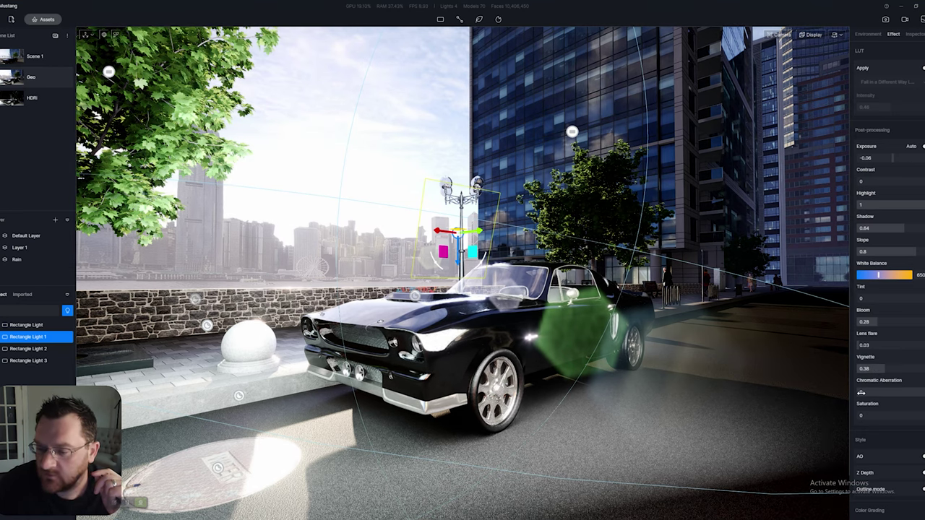
Try chromatic aberration at 5 and reduce it to 0.03, and test a higher saturation before resetting it to 0.
left_click_drag(857, 392, 924, 394)
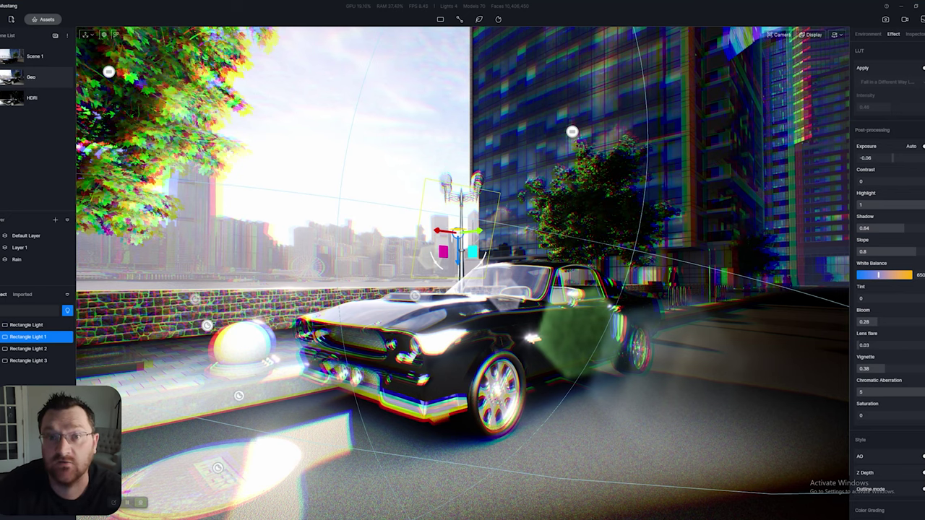
left_click_drag(916, 394, 857, 396)
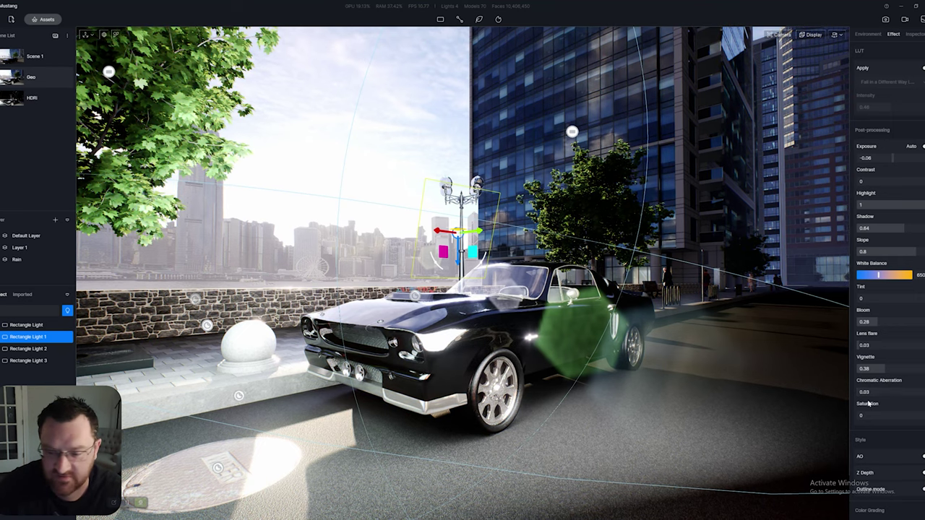
left_click_drag(864, 414, 900, 419)
left_click(890, 418)
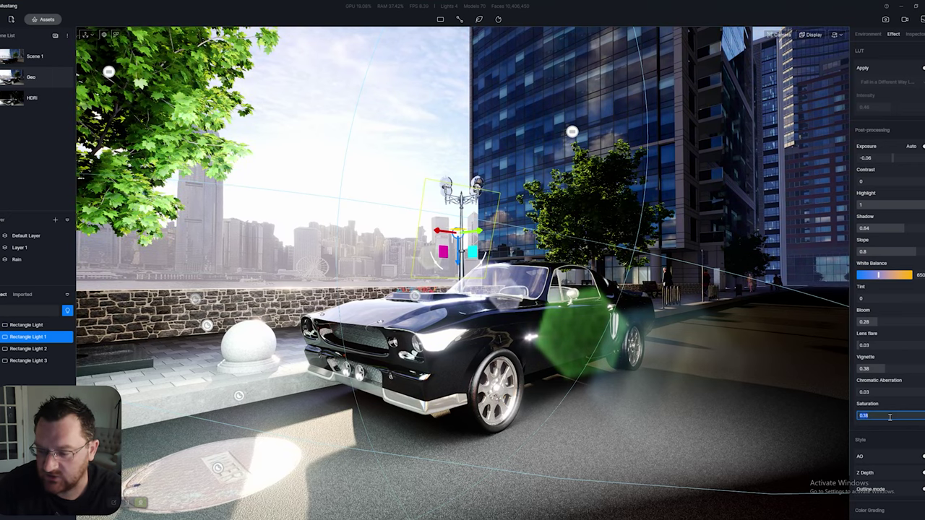
type("0")
key("Return")
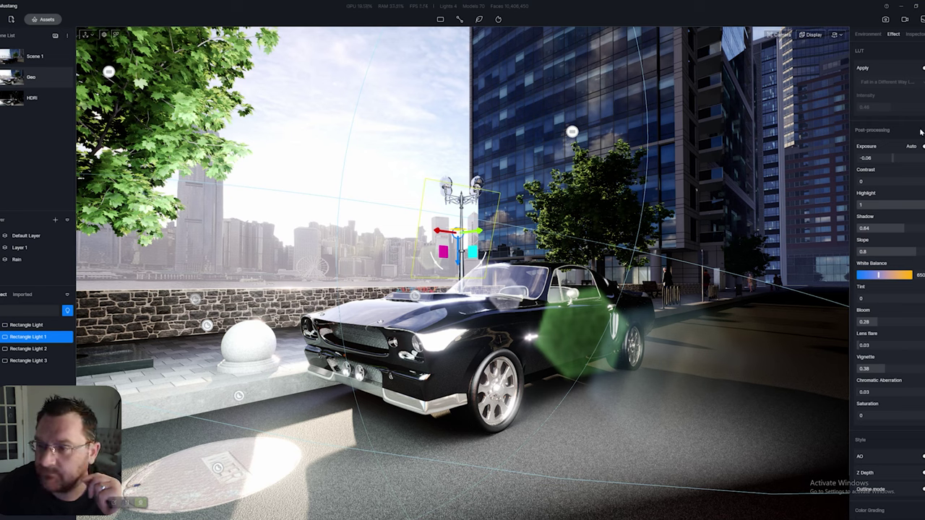
Turn the LUT back on and compare the default Desert3, Modern Dystopian Action and Vibrance C looks on the scene.
left_click(922, 67)
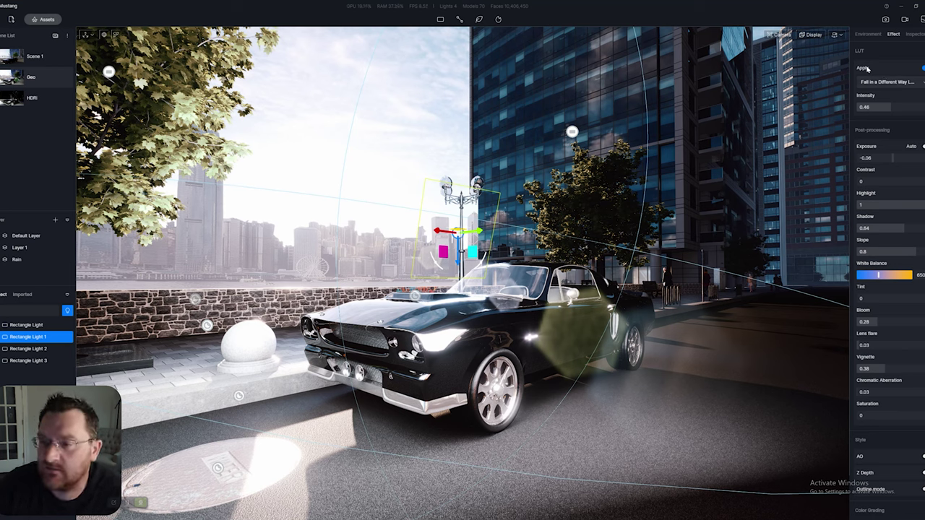
left_click(884, 82)
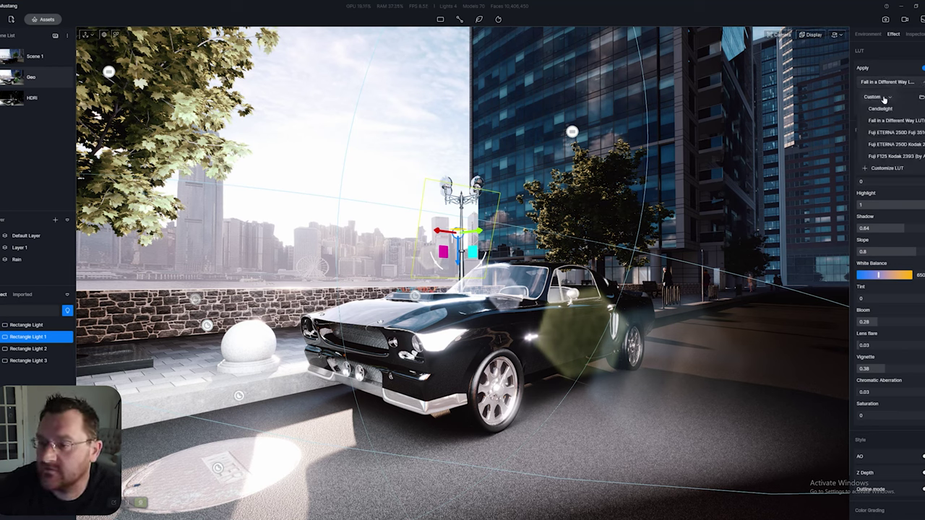
left_click(874, 97)
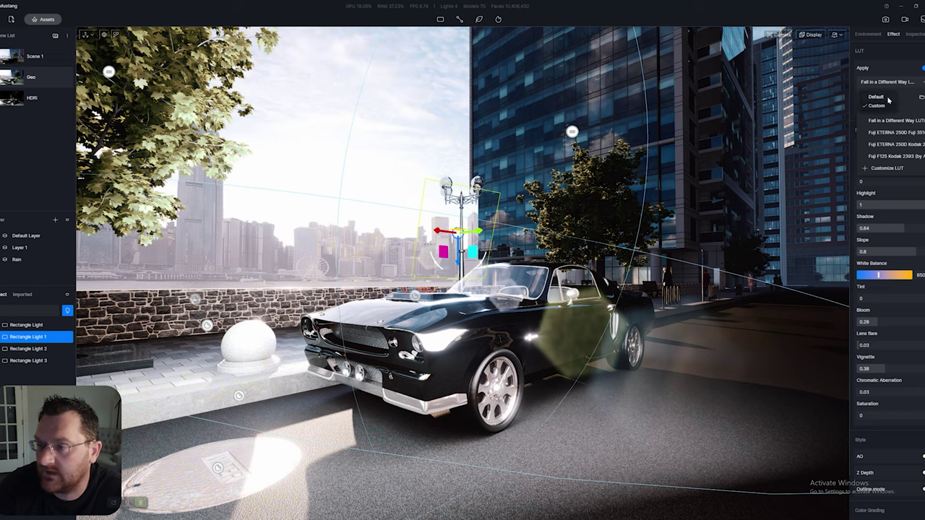
left_click(875, 97)
left_click(877, 108)
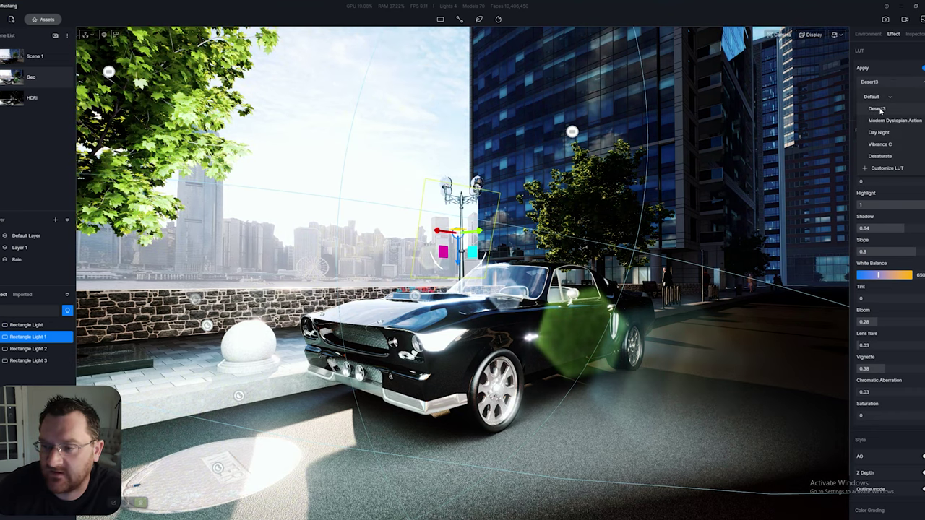
left_click(882, 121)
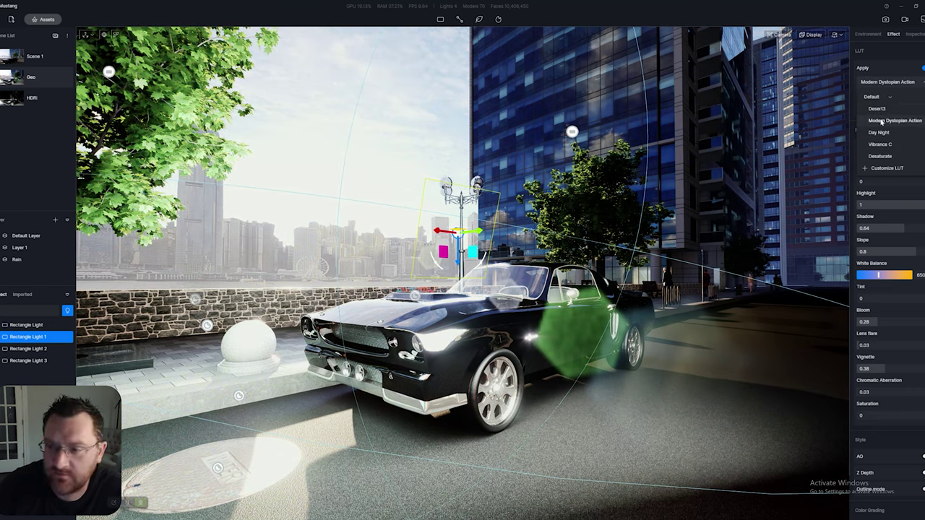
left_click(881, 122)
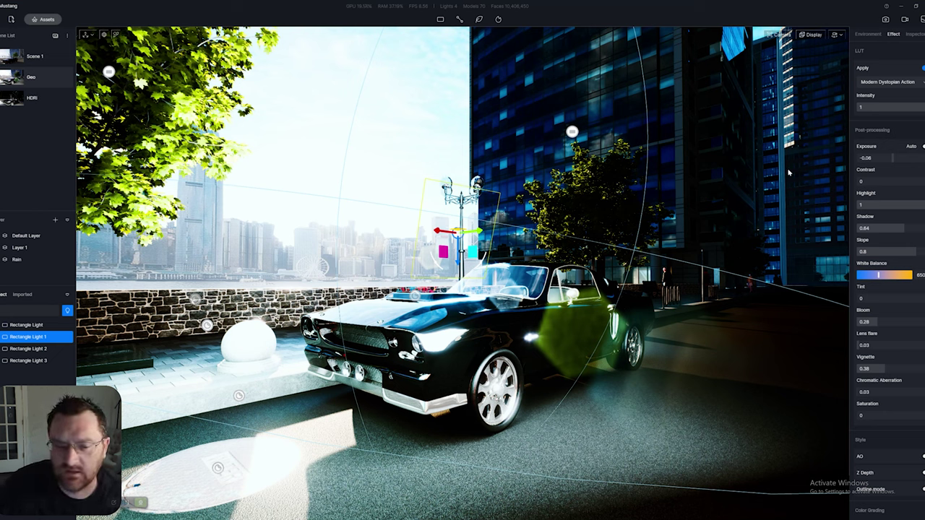
left_click(888, 81)
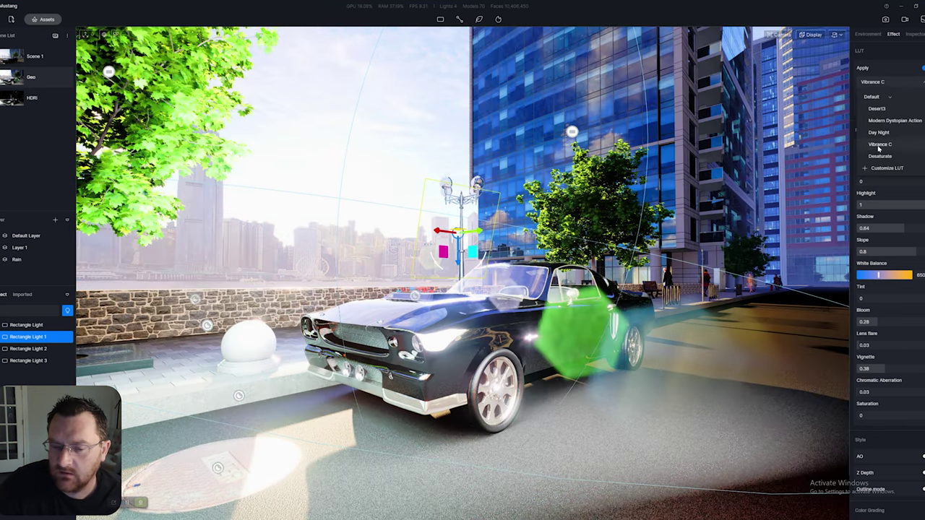
left_click(893, 120)
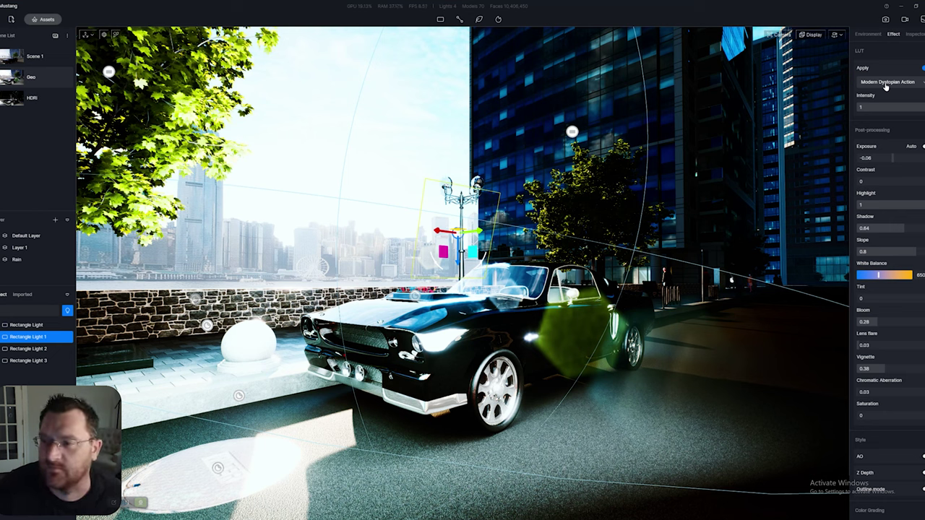
Apply the custom Fall in a Different Way LUT and set its intensity to 0.68.
left_click(886, 83)
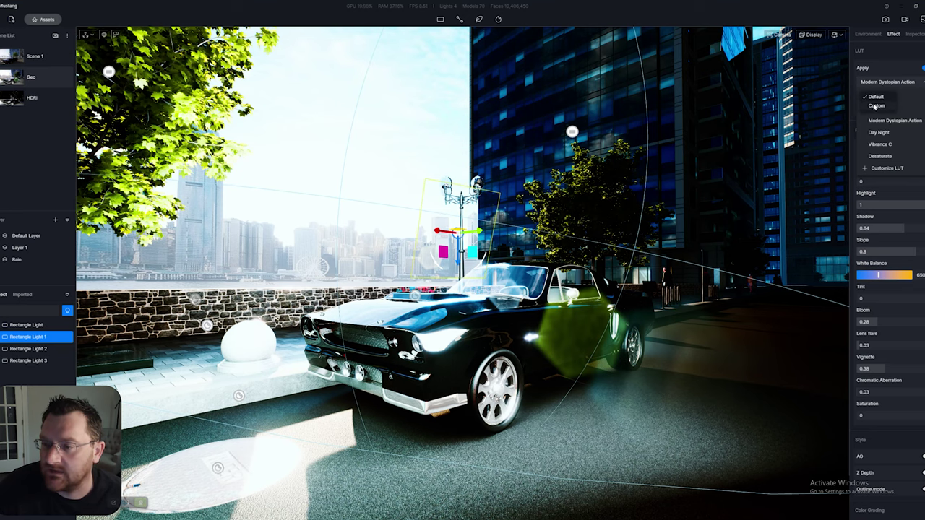
left_click(874, 107)
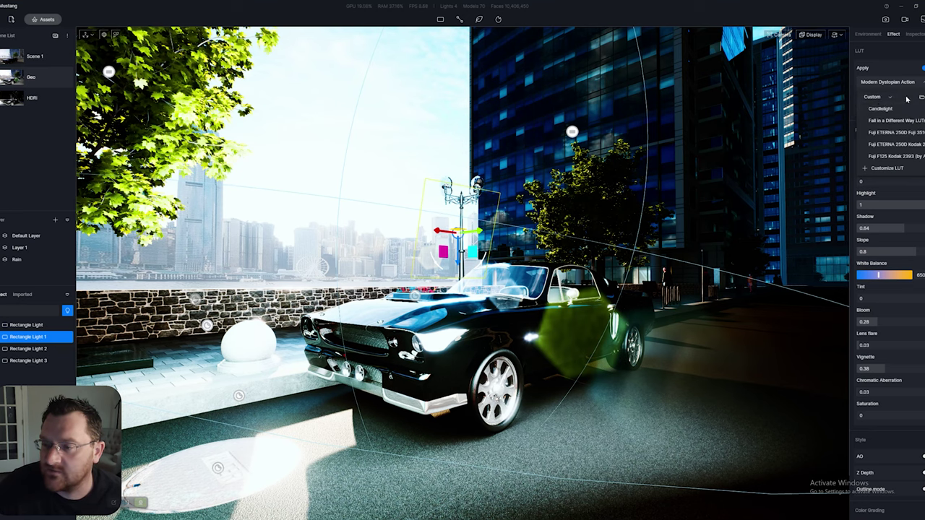
left_click(885, 122)
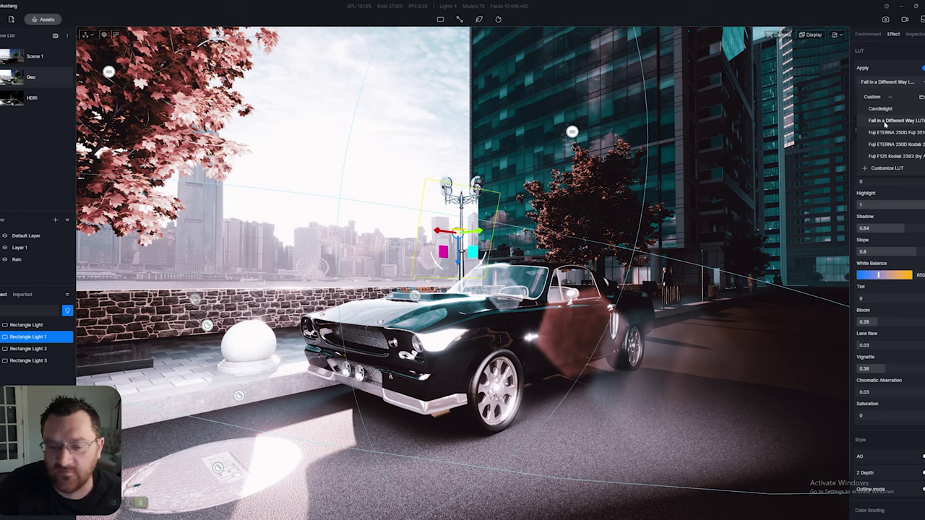
left_click_drag(852, 121, 924, 128)
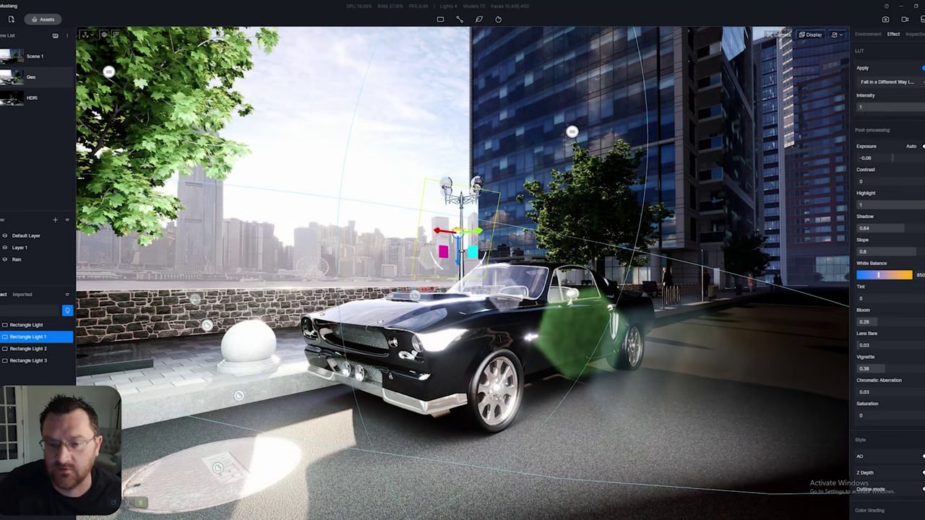
left_click_drag(874, 107, 901, 110)
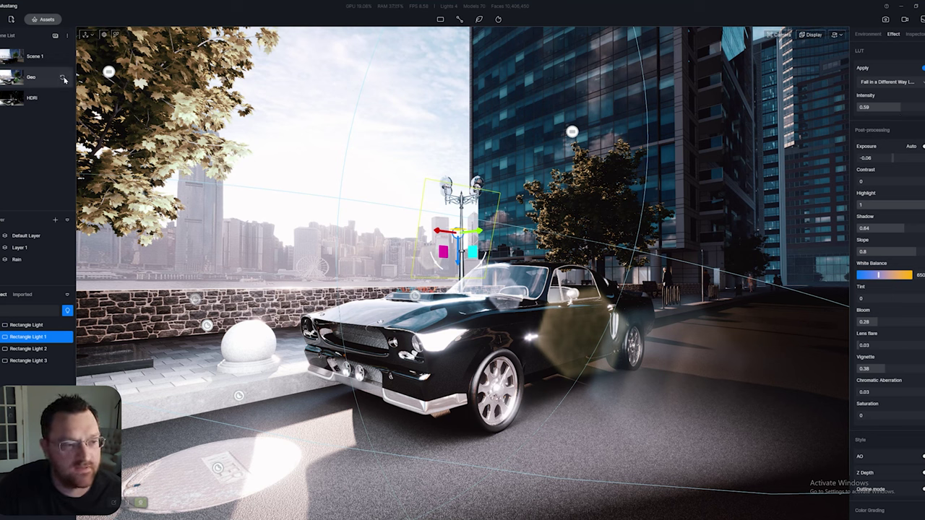
left_click_drag(894, 108, 906, 106)
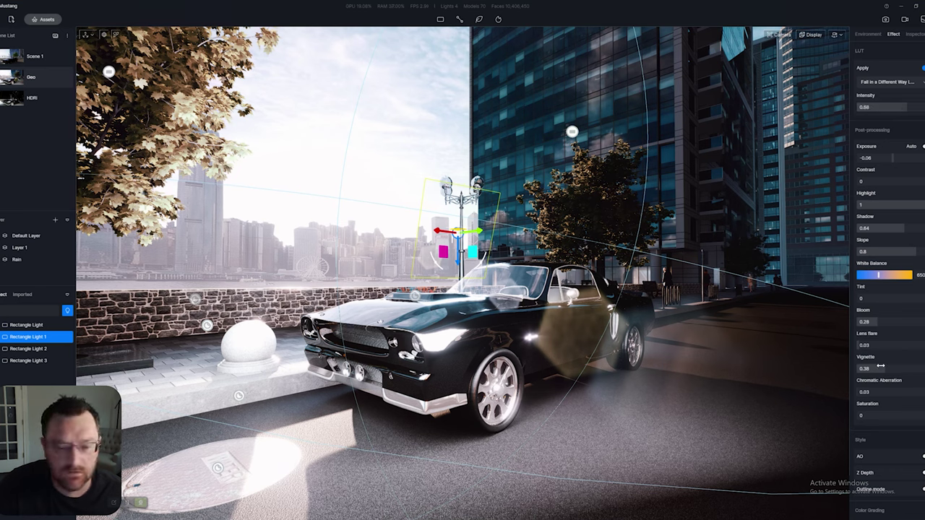
scroll(888, 369, "down", 3)
scroll(890, 370, "up", 3)
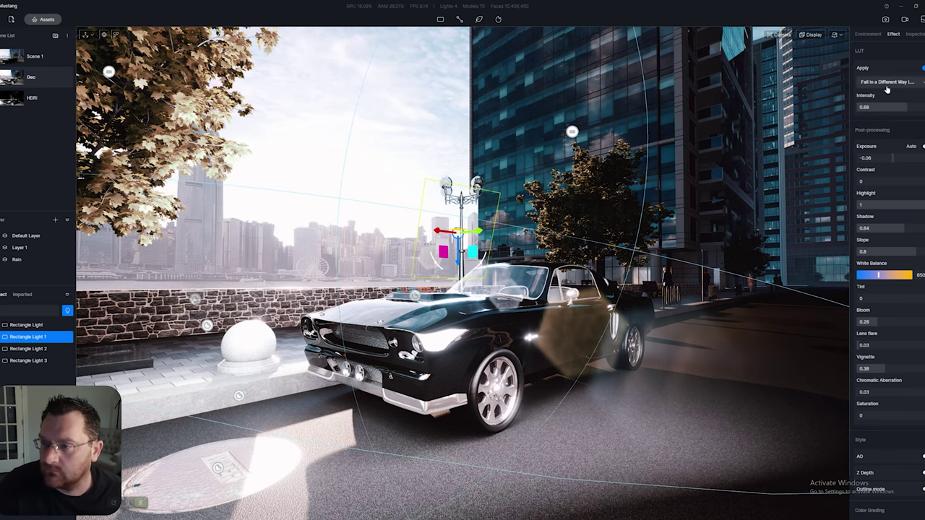
left_click(868, 34)
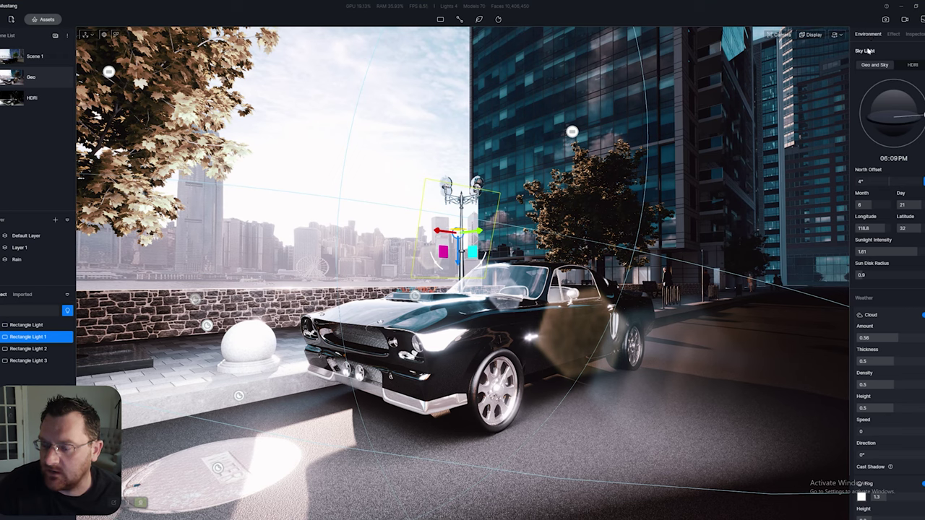
left_click(891, 34)
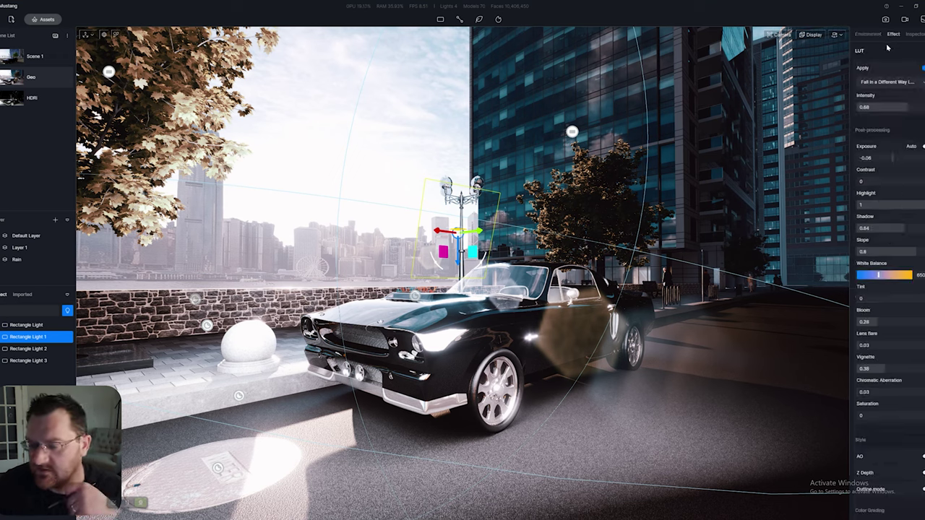
scroll(882, 178, "down", 3)
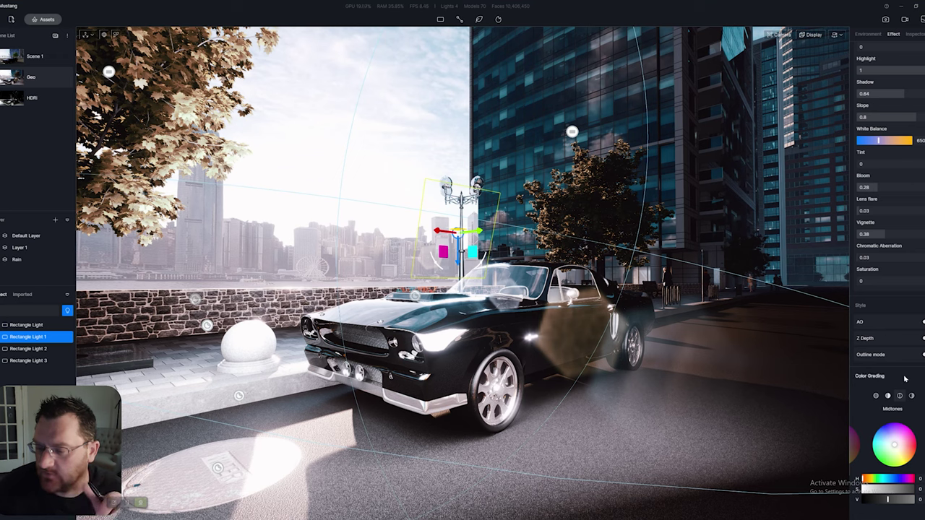
scroll(903, 376, "up", 3)
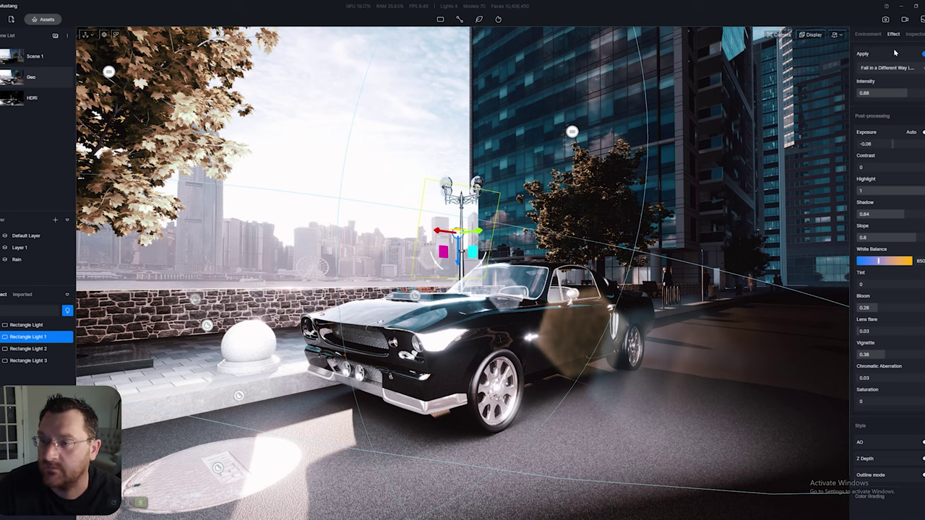
left_click(913, 35)
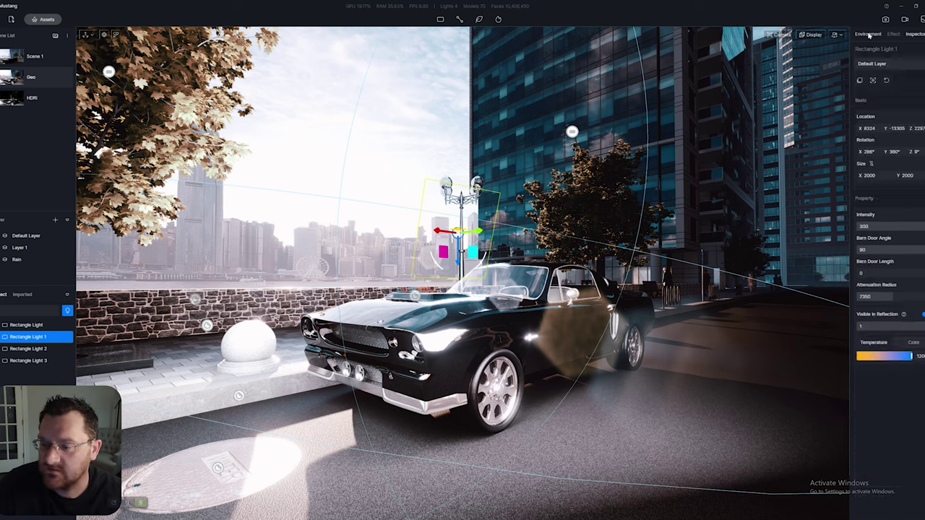
left_click(868, 34)
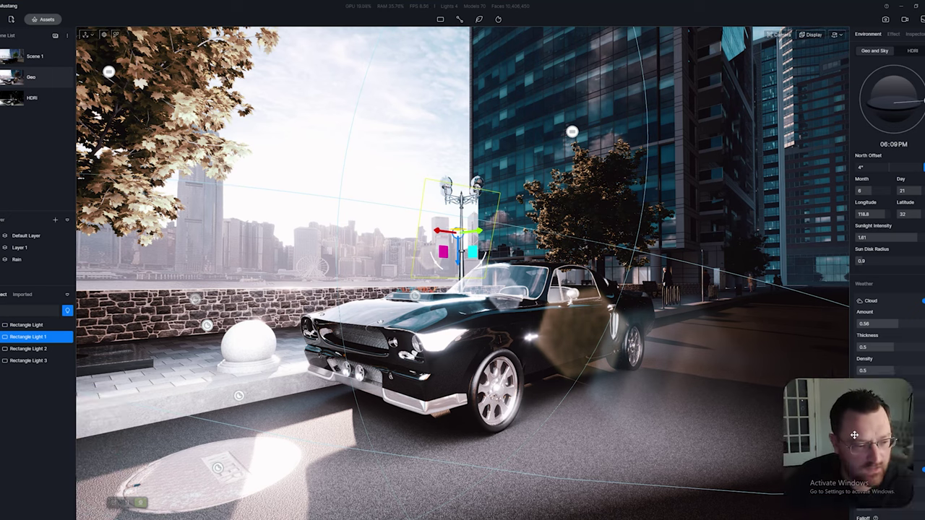
left_click_drag(622, 133, 871, 427)
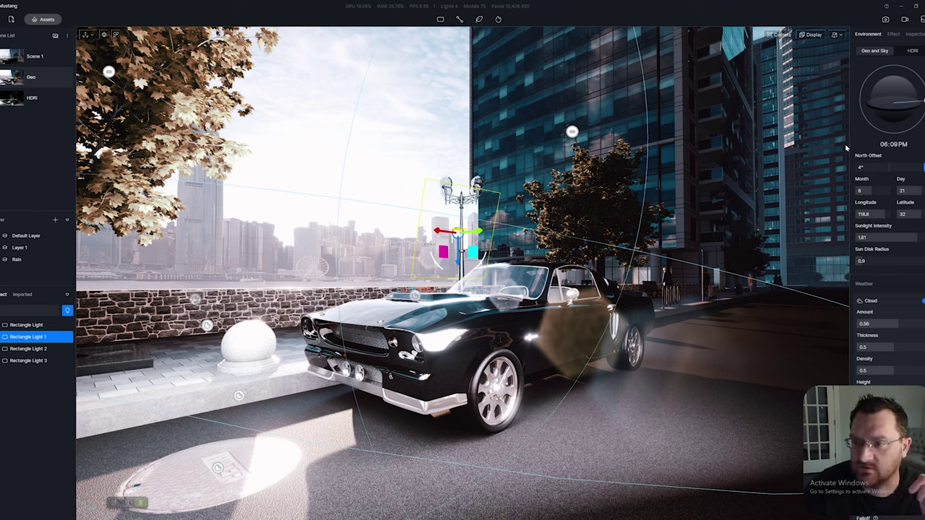
mouse_move(882, 504)
left_mouse_down()
mouse_move(276, 484)
mouse_move(595, 479)
mouse_move(883, 504)
left_mouse_up()
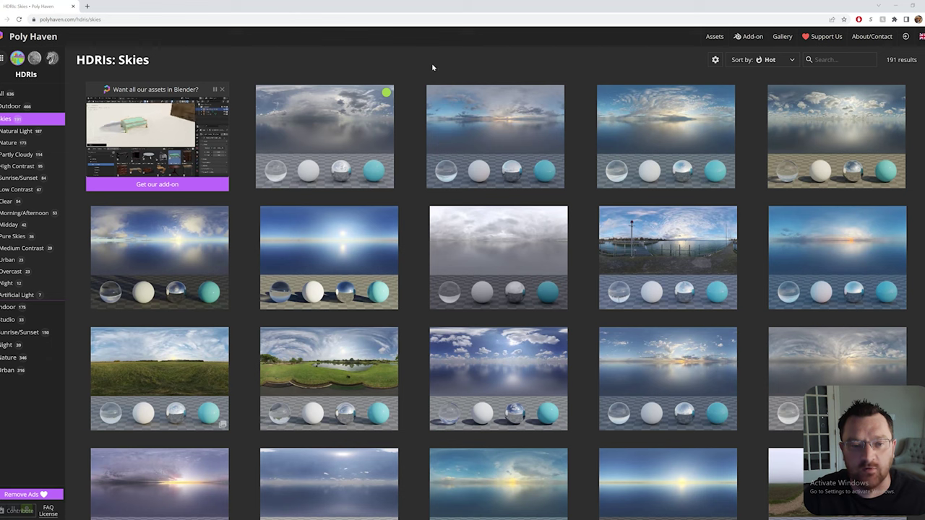
Look over the texture and model libraries on Poly Haven and return to the HDRI collection.
left_click(38, 61)
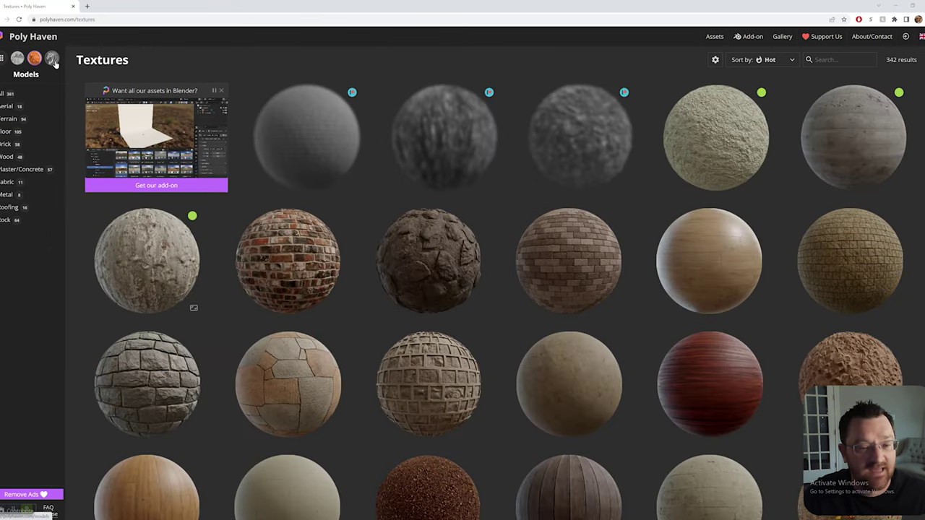
left_click(52, 60)
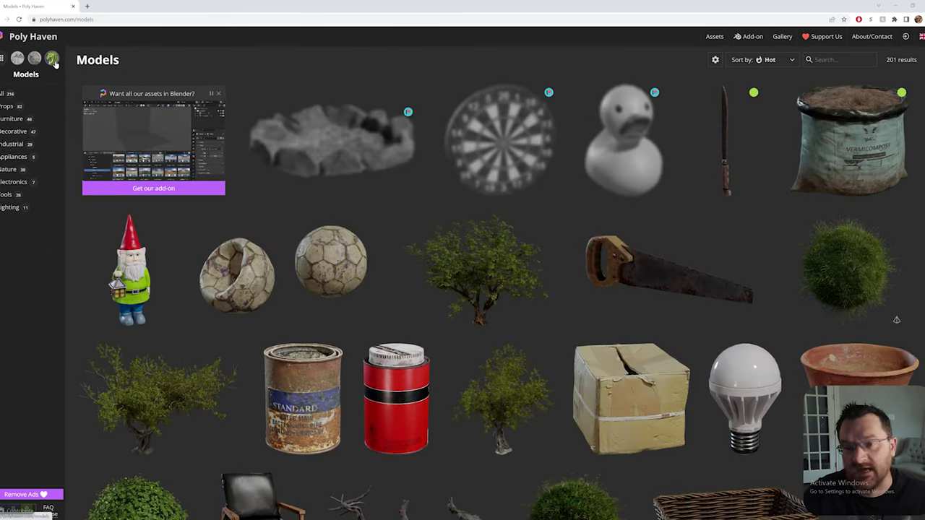
left_click(18, 60)
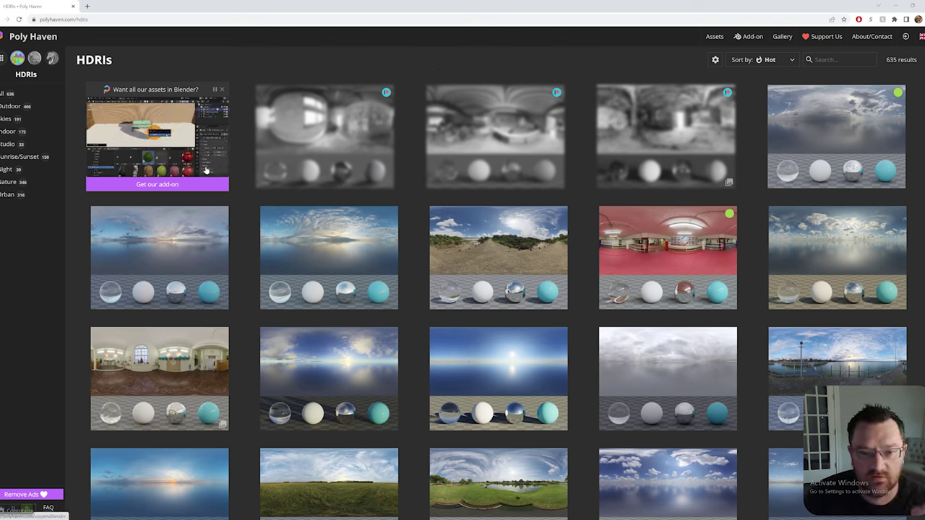
Browse the Urban, Night and Nature HDRI categories and view the Limpopo Golf Course HDRI before returning to the Nature list.
left_click(11, 196)
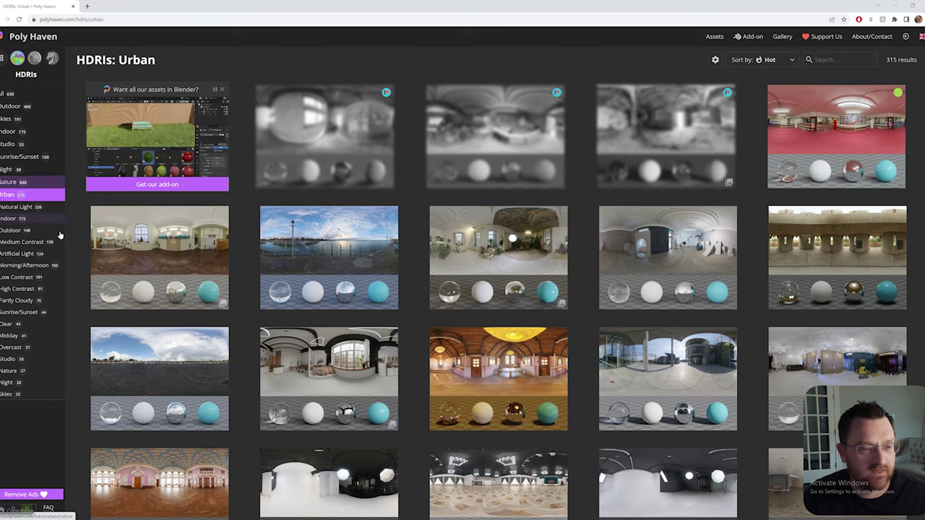
left_click(7, 169)
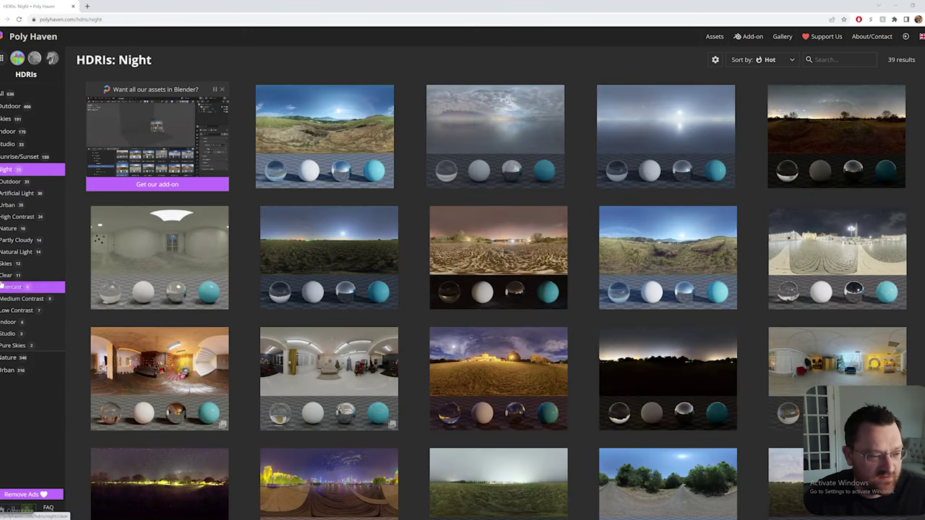
left_click(7, 357)
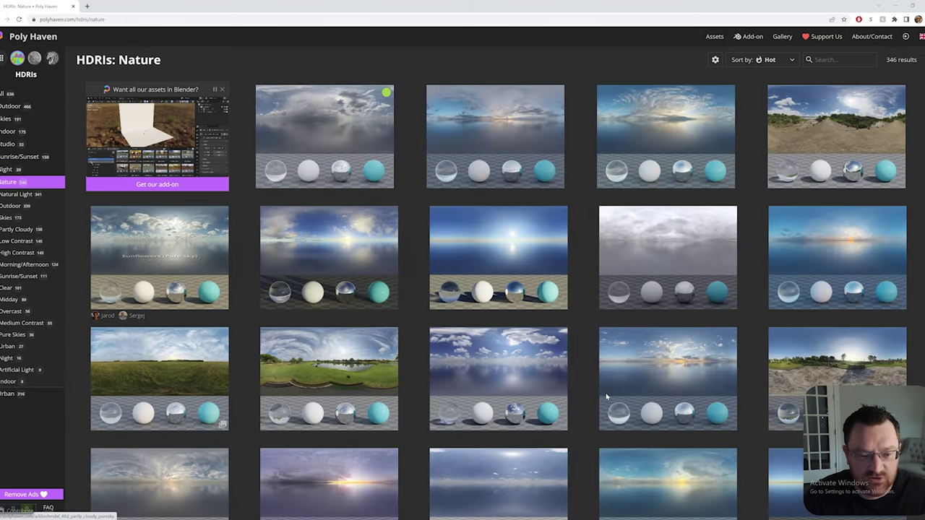
left_click(328, 369)
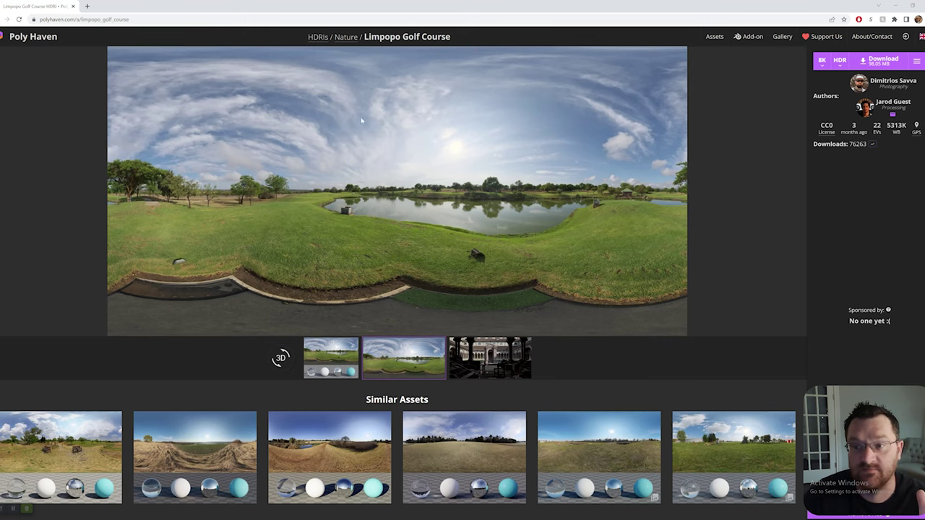
key("alt+Left")
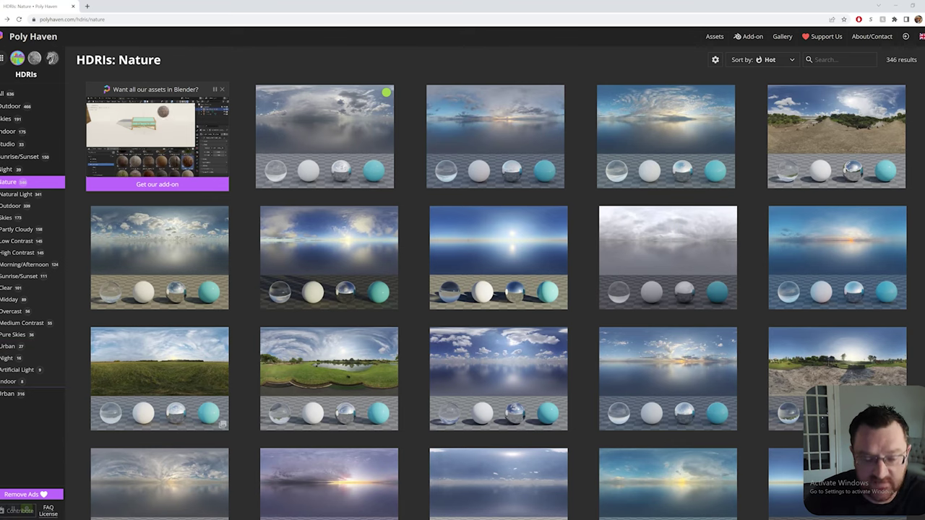
Switch to D5 Render, load the HDRI scene with its time of day at 05:18 PM, and remove the lights-only filter from the object list.
mouse_move(380, 519)
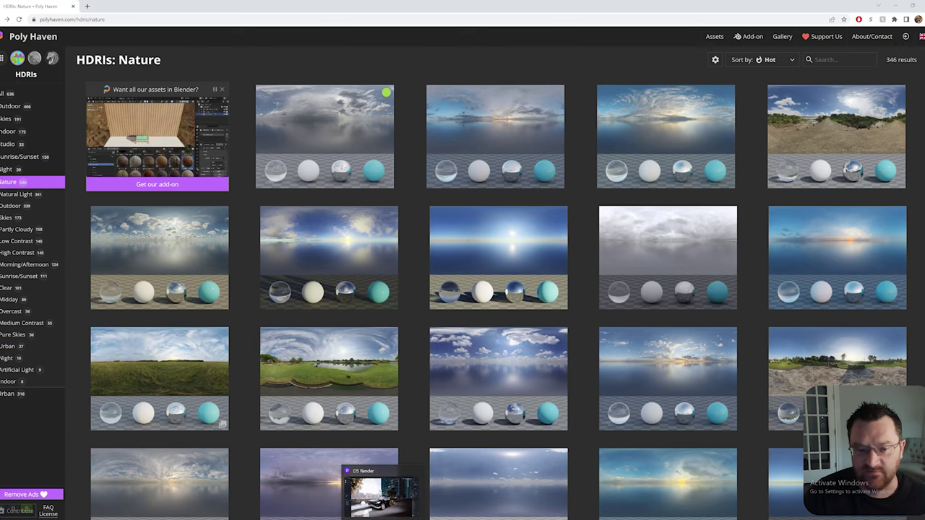
left_click(381, 497)
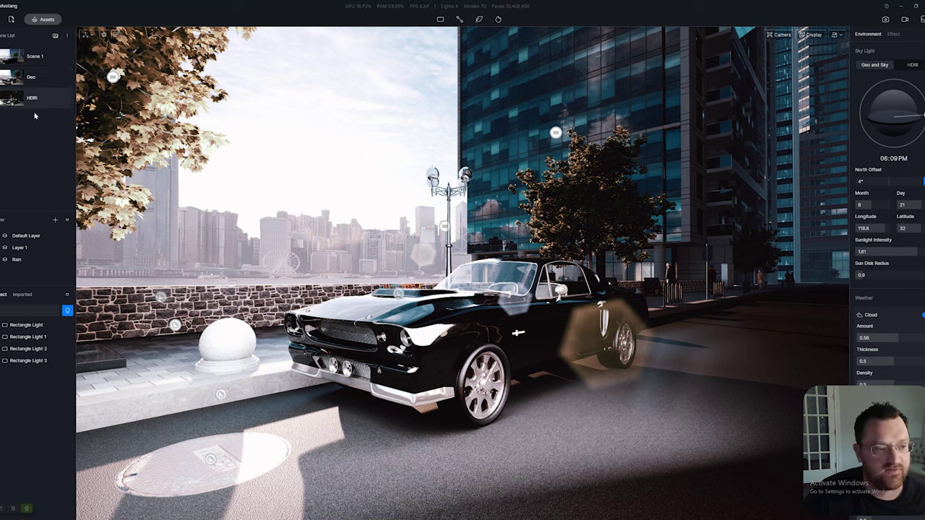
left_click(10, 101)
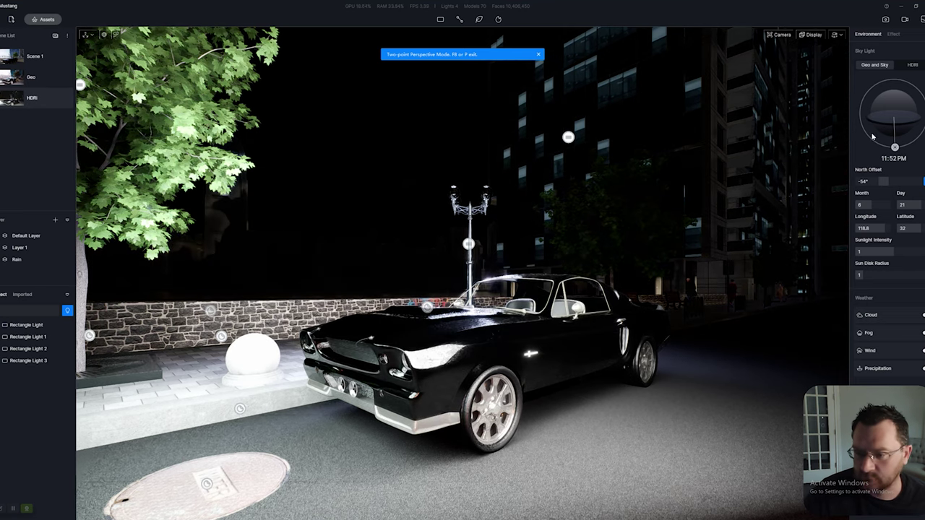
left_click_drag(896, 148, 922, 108)
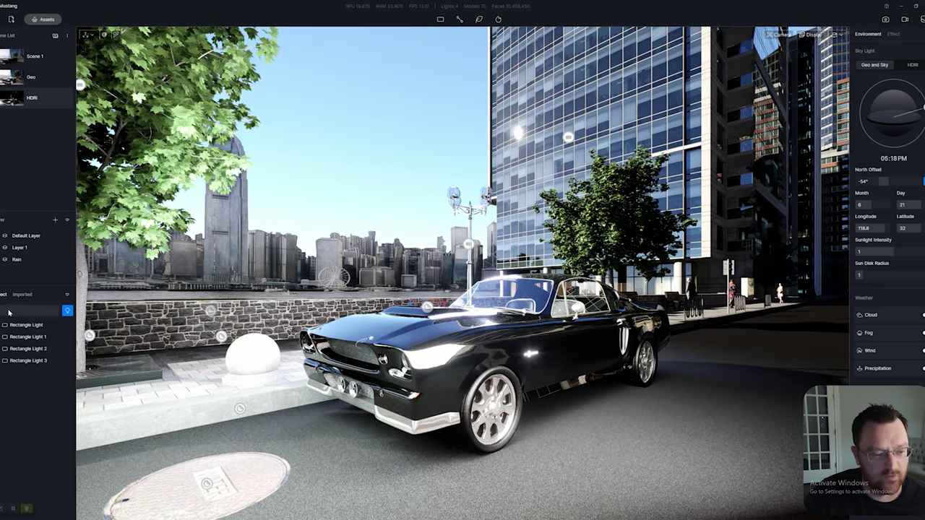
left_click(67, 311)
left_click(93, 324)
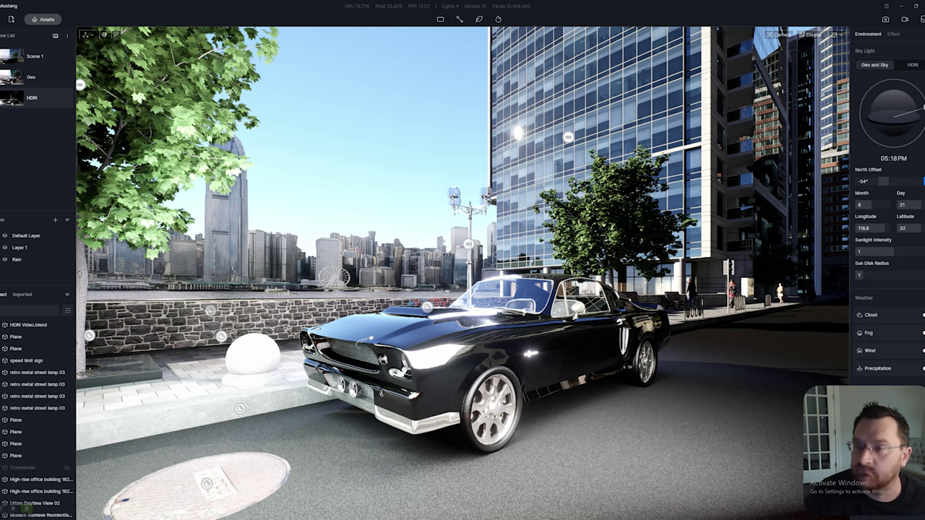
Change the sky light from Geo and Sky to HDRI and apply the default Partly Cloudy sky.
left_click(912, 65)
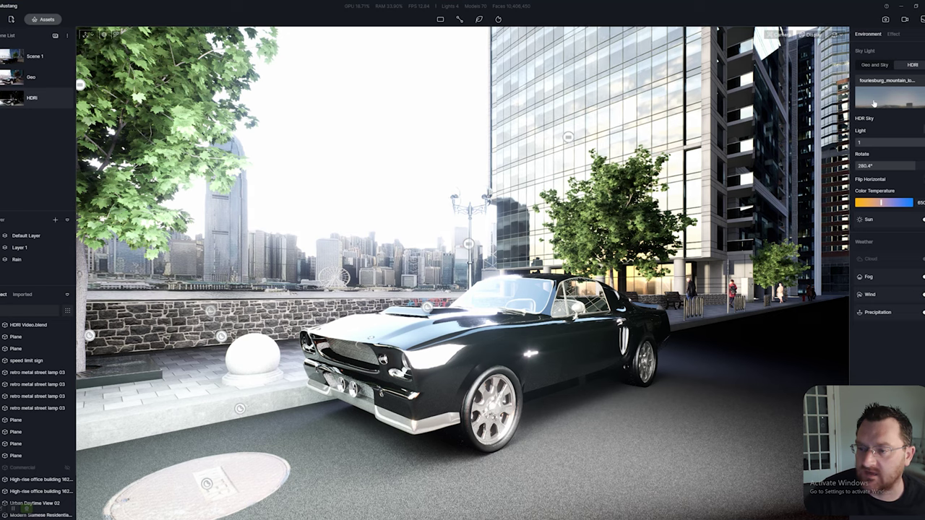
left_click(877, 81)
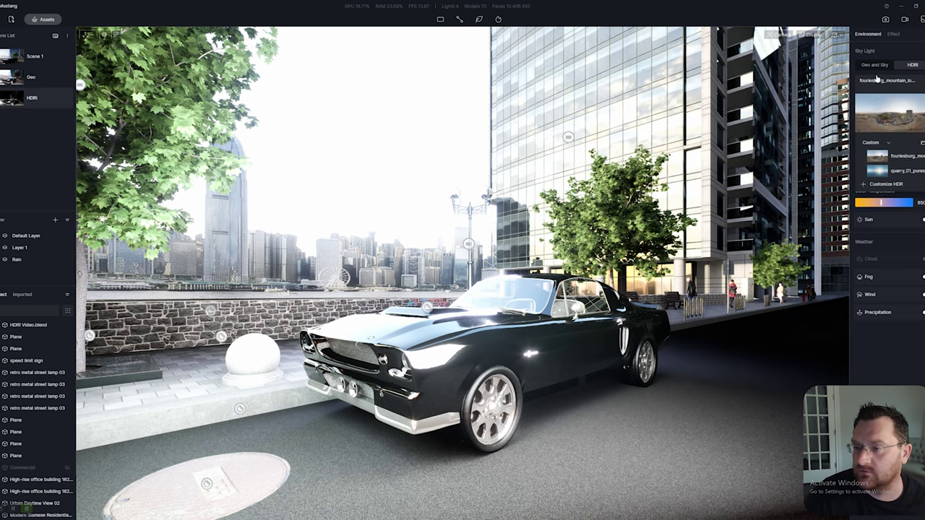
left_click(886, 143)
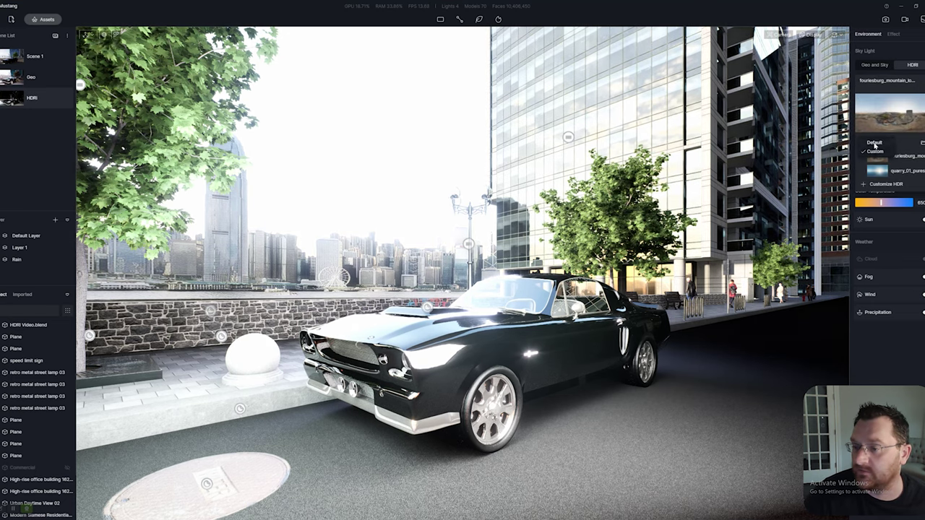
left_click(875, 144)
left_click(901, 200)
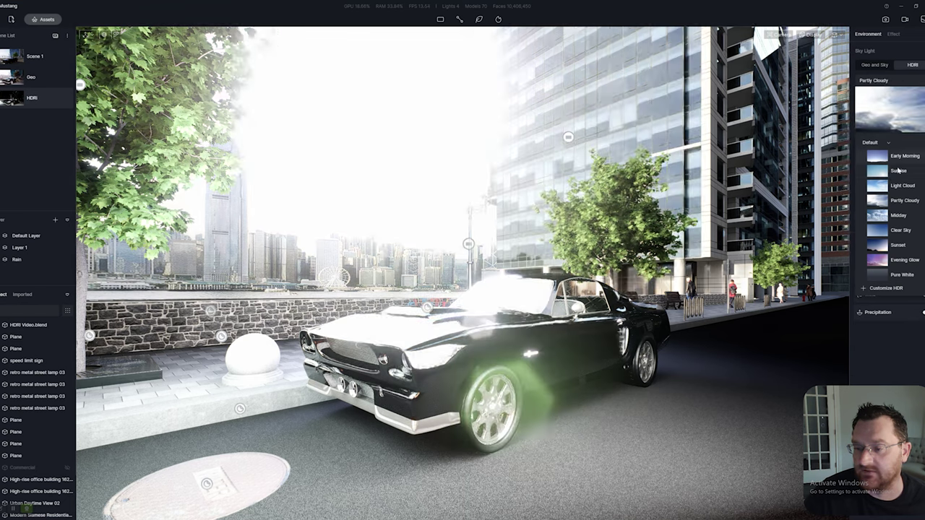
Set bloom, lens flare and vignette to 0 and turn on auto exposure in the scene's post-processing.
left_click(893, 34)
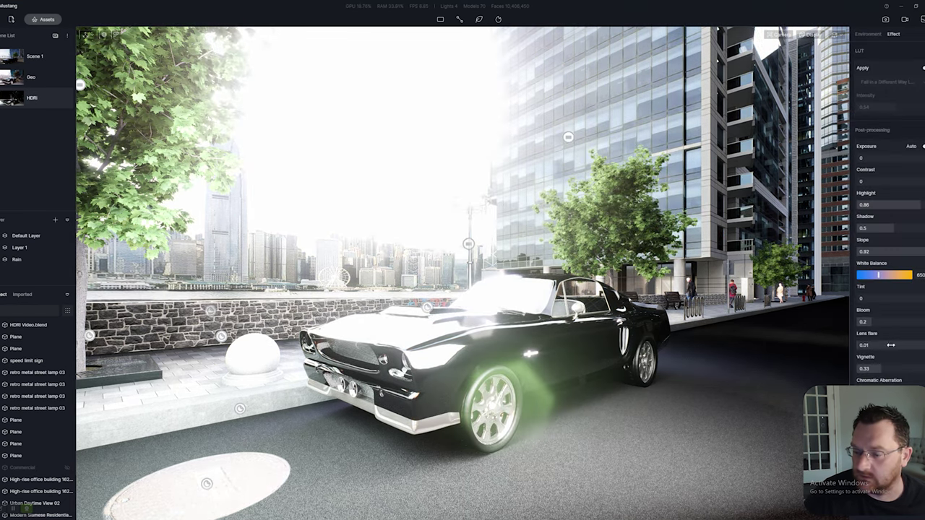
left_click_drag(865, 320, 836, 324)
left_click_drag(874, 347, 831, 373)
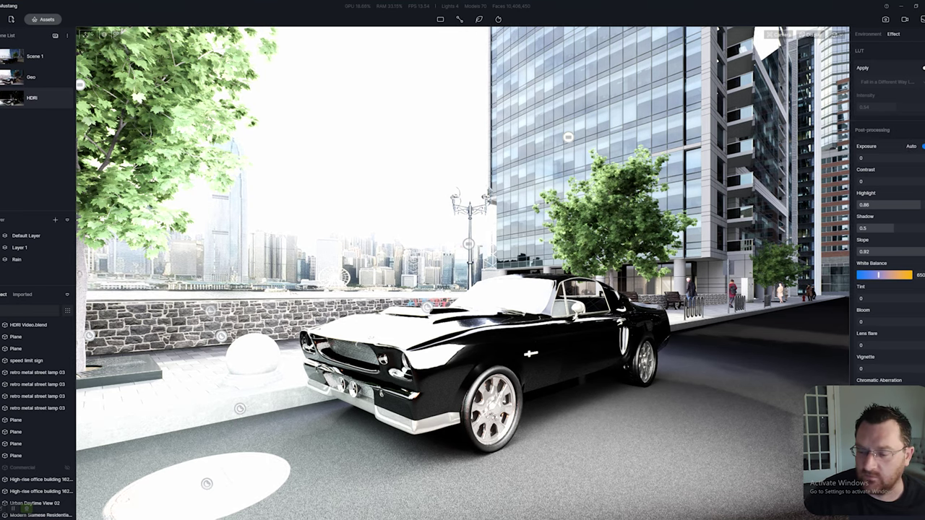
Try the default Midday, Sunset and Evening Glow HDRI skies and inspect the lighting from farther back in the street.
left_click(868, 34)
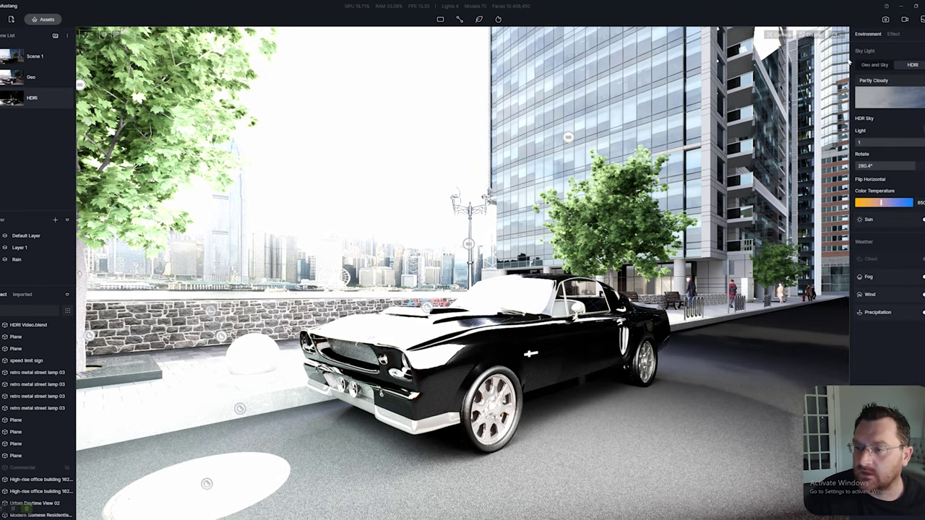
left_click(896, 107)
left_click(876, 216)
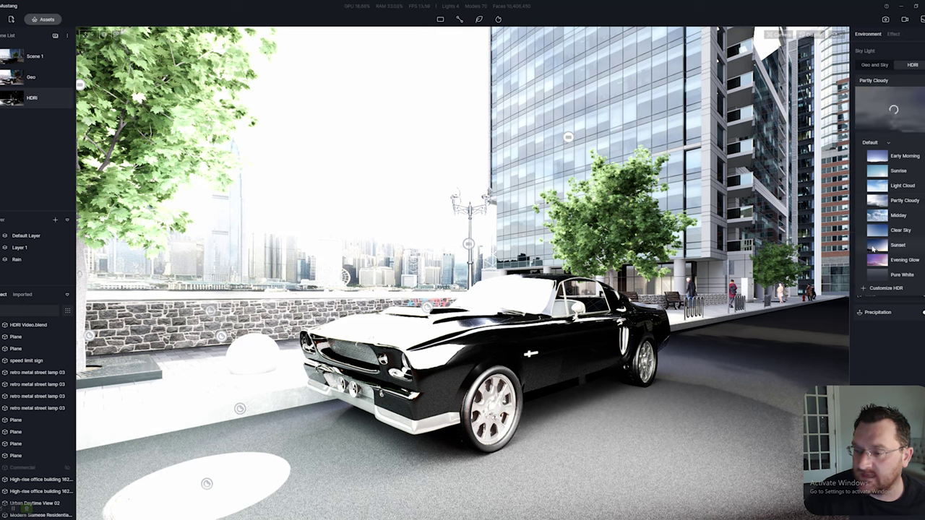
left_click(875, 245)
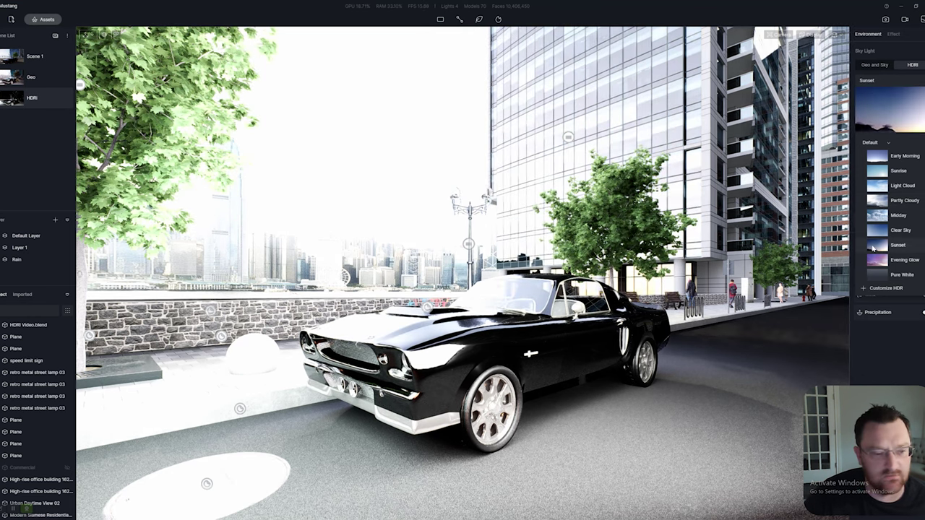
left_click(877, 261)
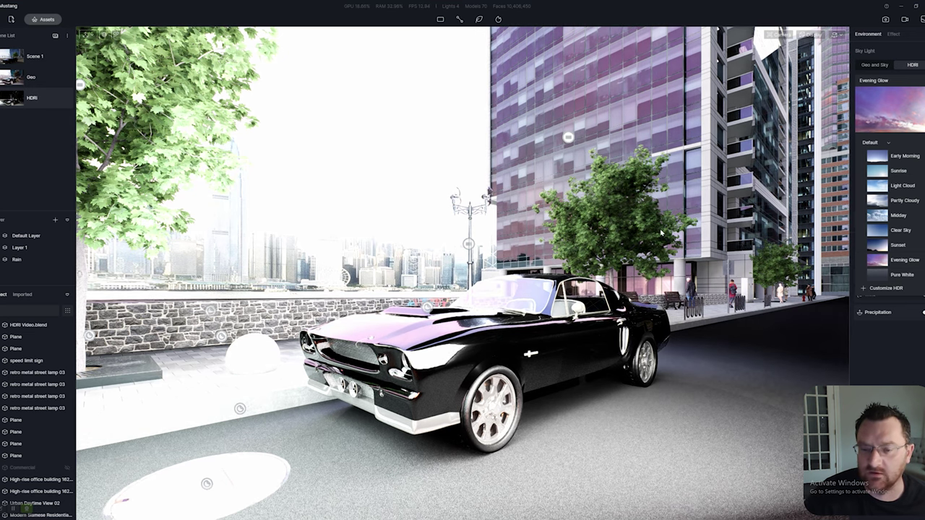
key("s")
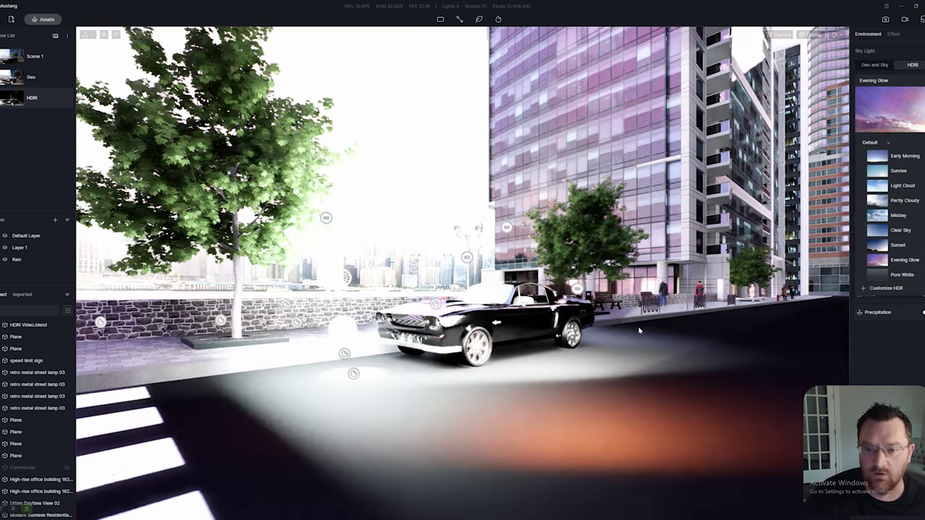
scroll(639, 330, "down", 3)
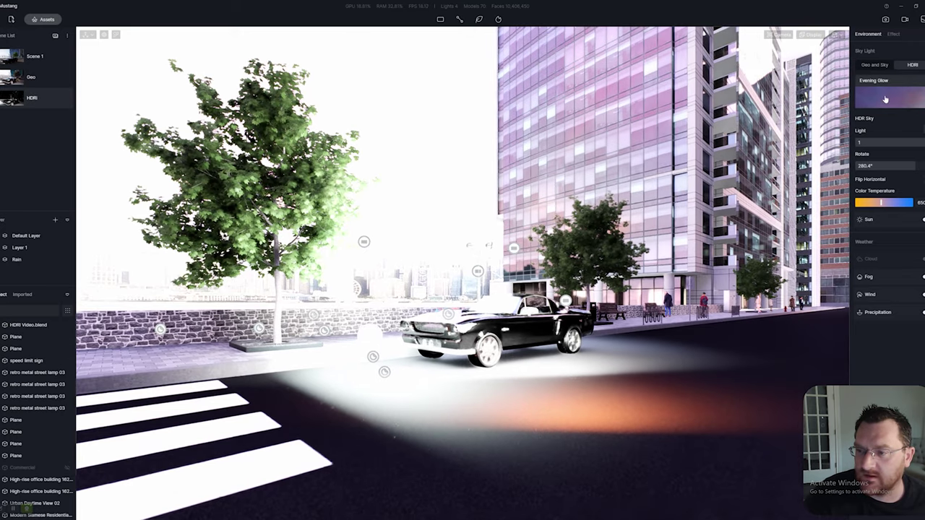
Replace the default sky with the custom fouriesburg_mountain HDRI.
left_click(885, 99)
left_click(873, 142)
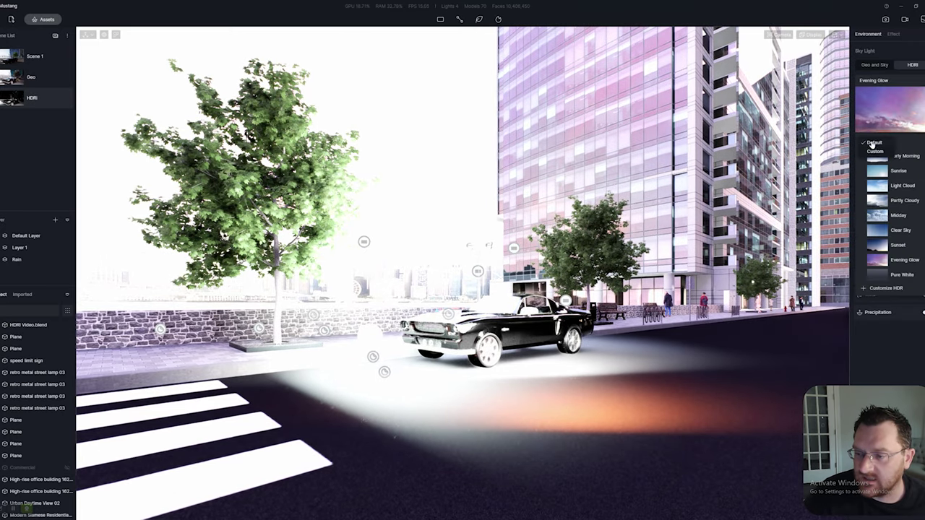
left_click(873, 152)
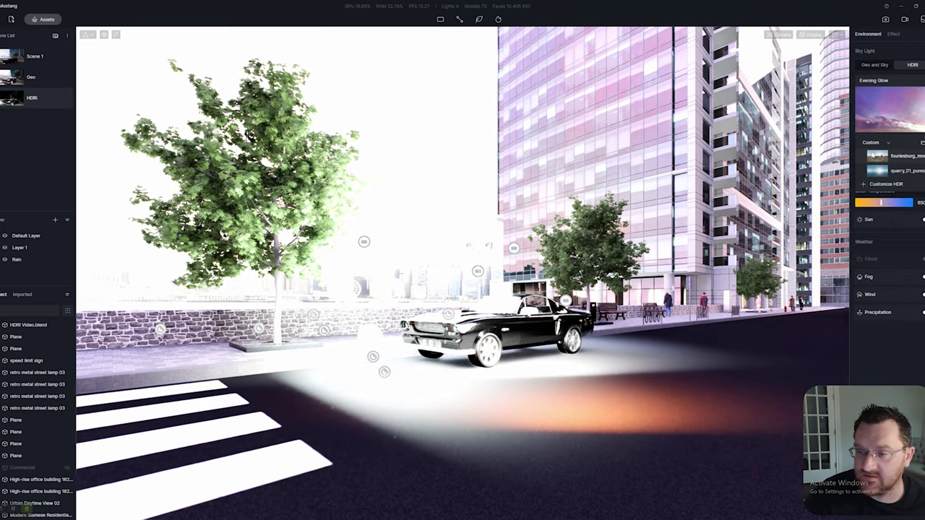
left_click(909, 156)
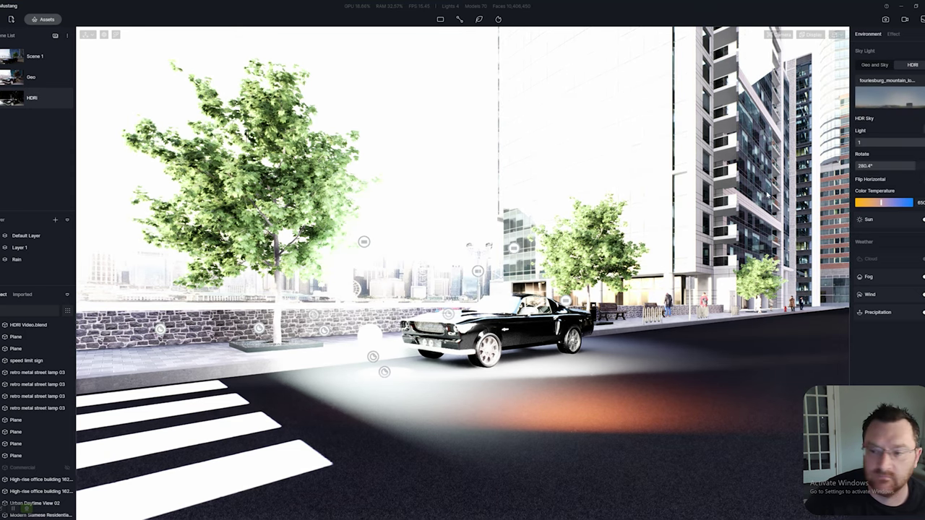
Set the HDR sky's light intensity to 0.5 in the HDRI scene.
left_click_drag(913, 141, 899, 141)
left_click(899, 142)
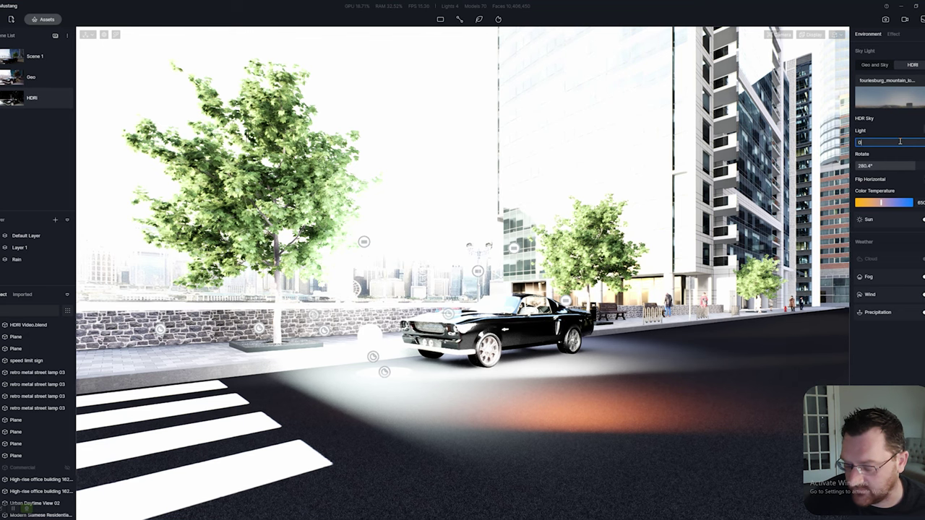
key("Return")
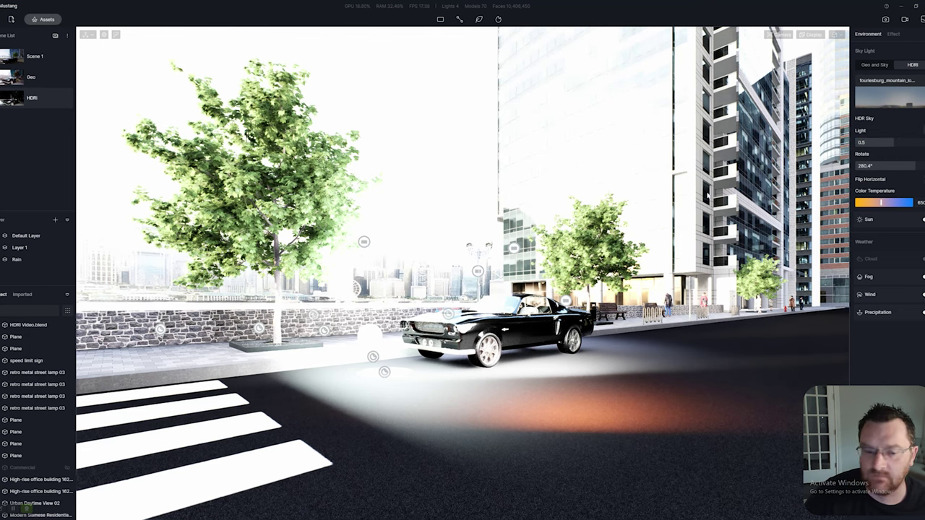
right_click_drag(712, 240, 751, 207)
Restore Scene 1, light it with the fouriesburg_mountain HDRI, and view the Mustang from closer up.
left_click(14, 56)
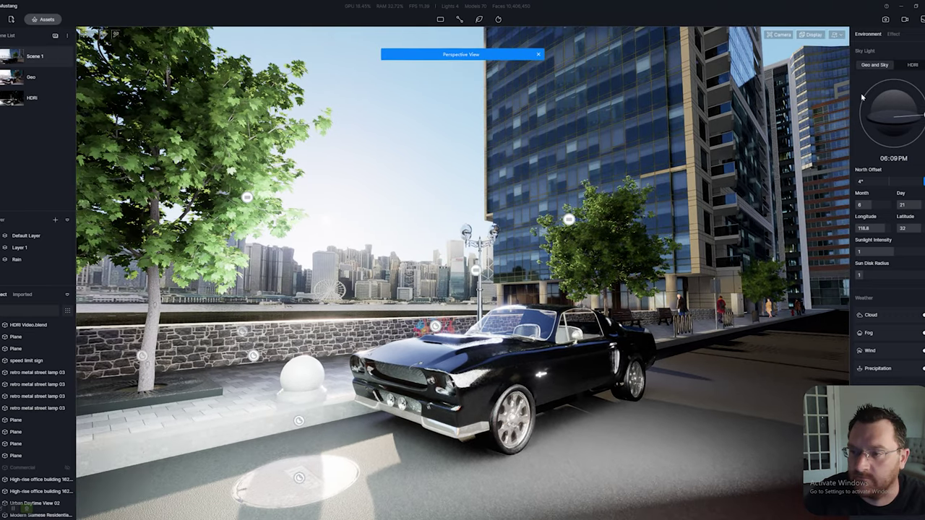
left_click(912, 65)
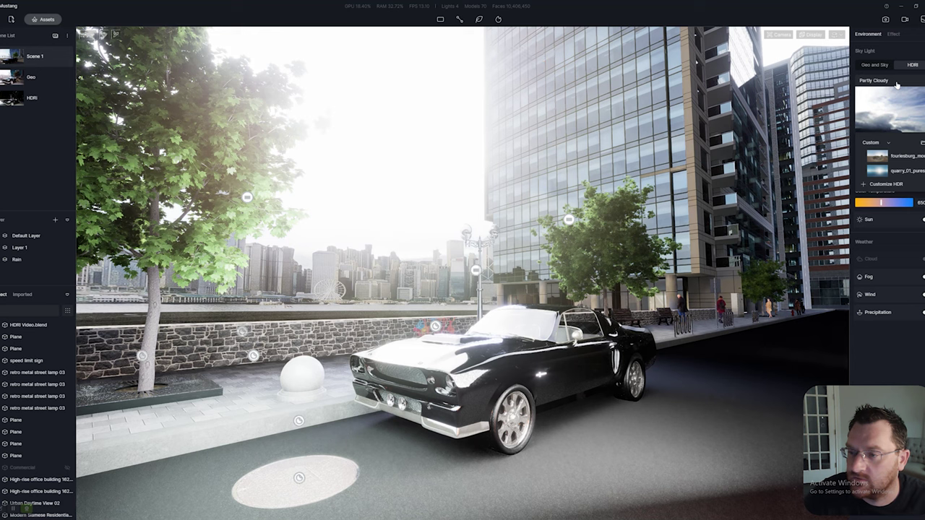
left_click(877, 156)
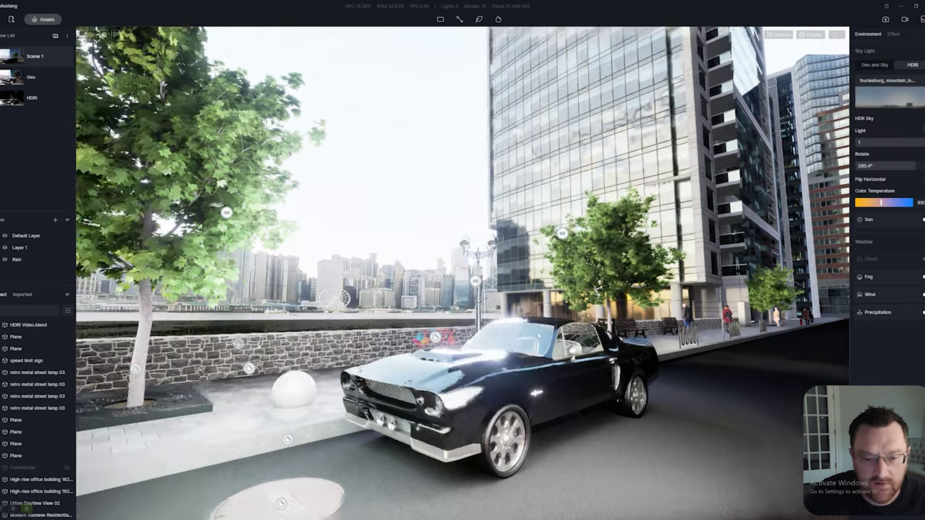
mouse_move(463, 325)
right_mouse_down()
mouse_move(545, 355)
mouse_move(458, 322)
mouse_move(469, 316)
right_mouse_up()
key("w")
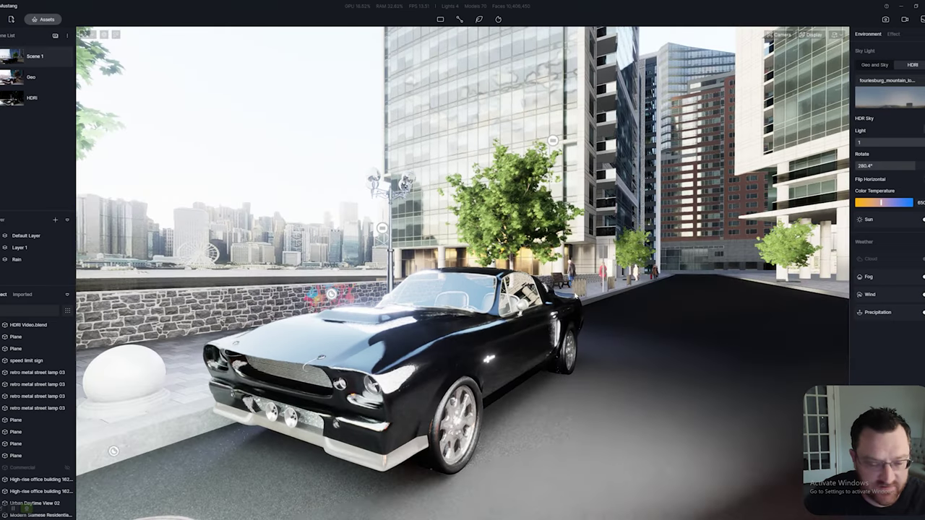
left_click(914, 114)
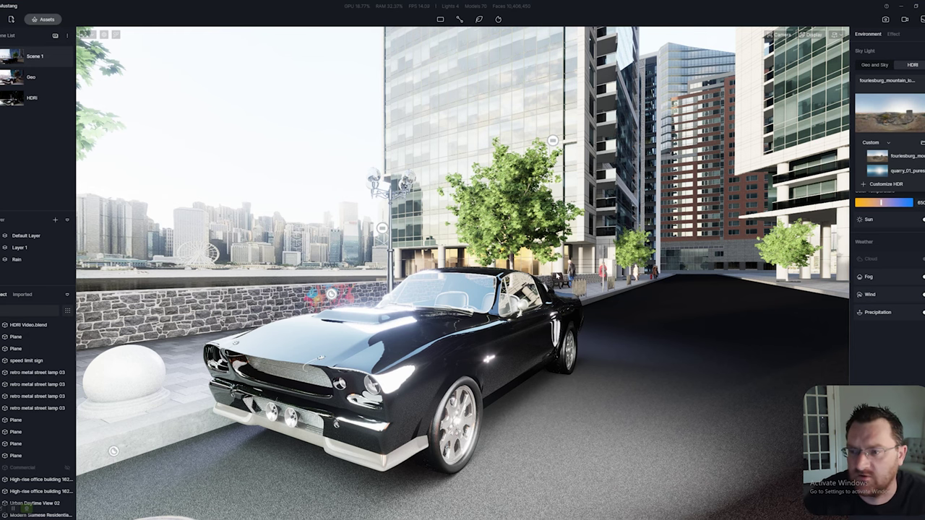
Fly above the harbour and examine the fouriesburg_mountain HDRI's sun, rocky landscape and brick structure behind the city.
right_click_drag(643, 348, 358, 300)
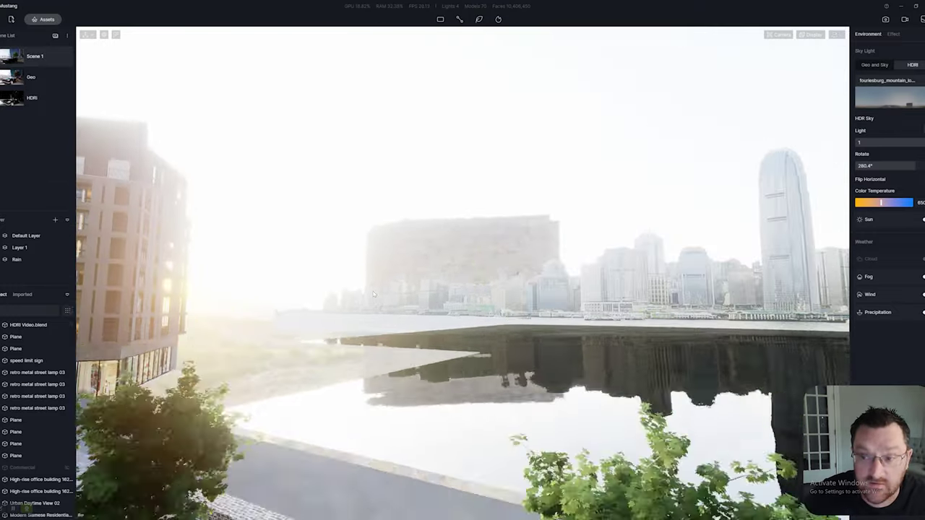
key("e")
right_click_drag(383, 323, 354, 326)
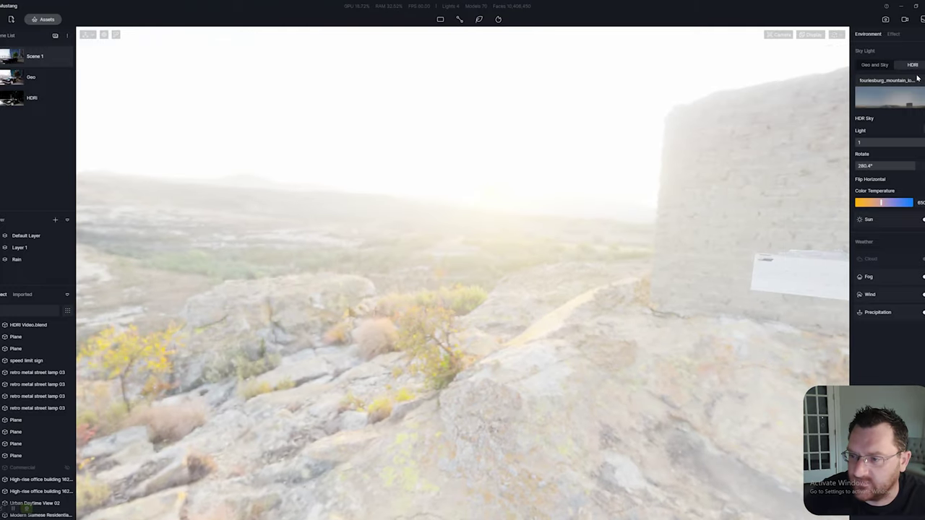
left_click(900, 97)
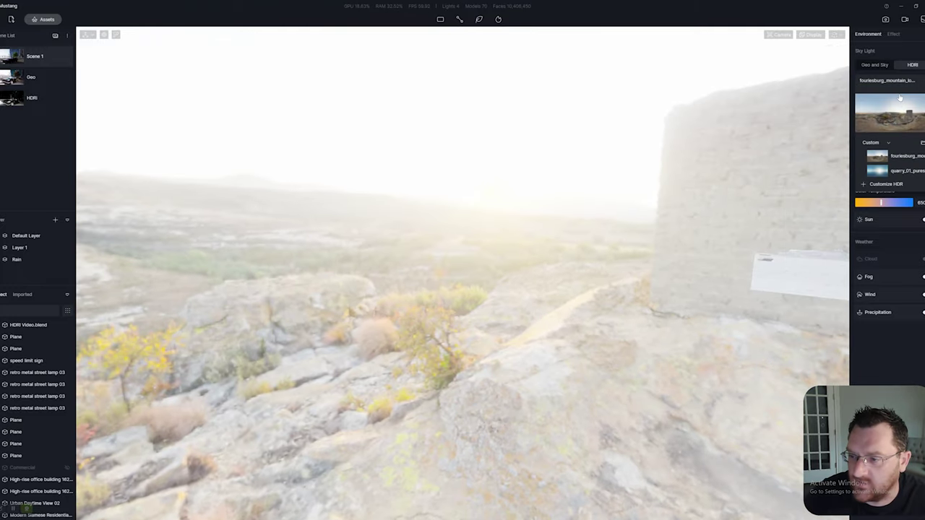
right_click_drag(249, 386, 574, 302)
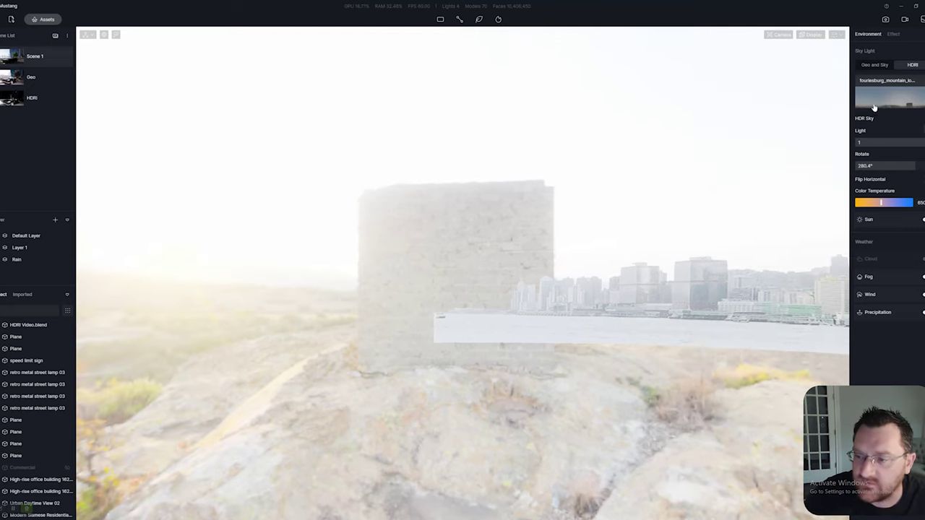
left_click(874, 108)
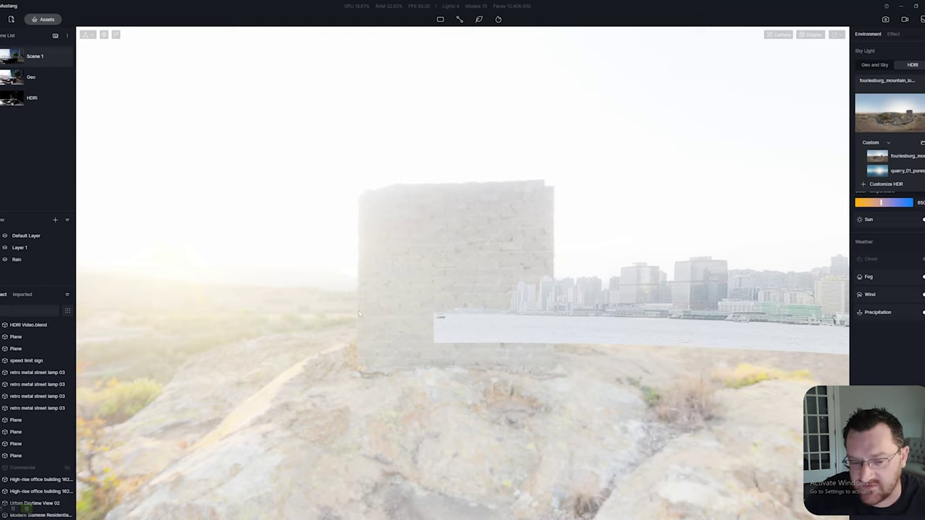
right_click_drag(356, 347, 405, 215)
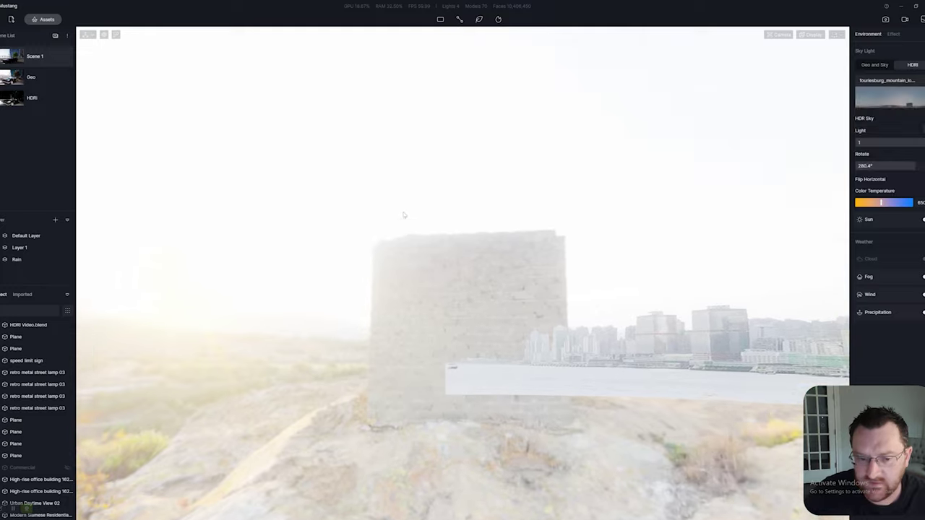
key("w")
key("w")
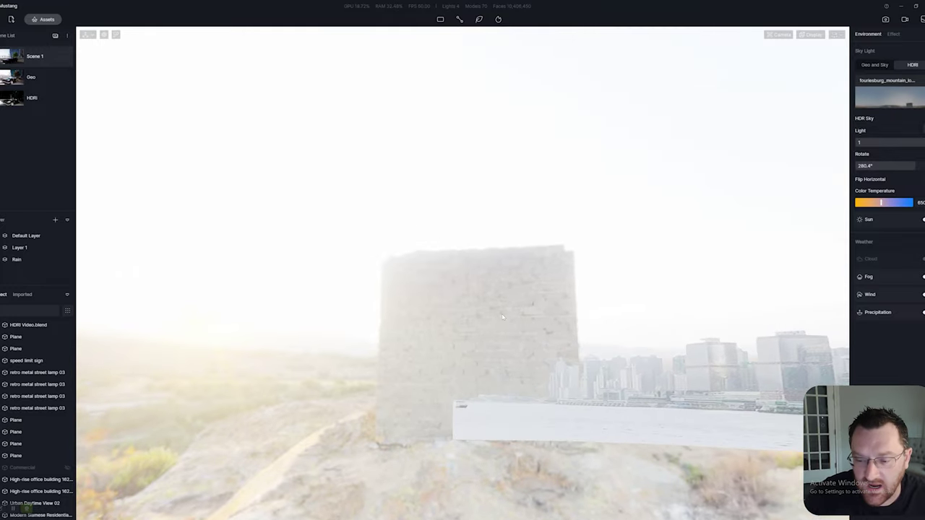
right_click_drag(507, 317, 525, 271)
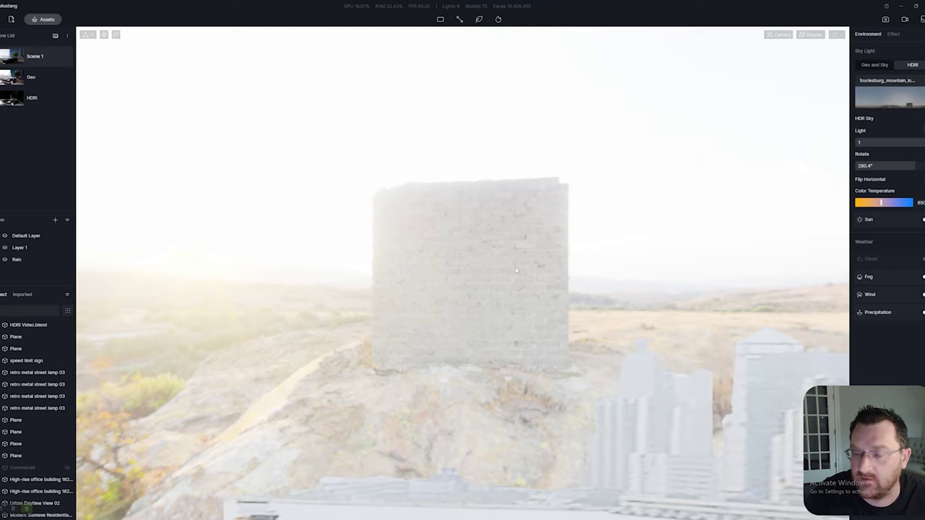
Rotate the fouriesburg_mountain sky to 271.7°.
left_click(910, 108)
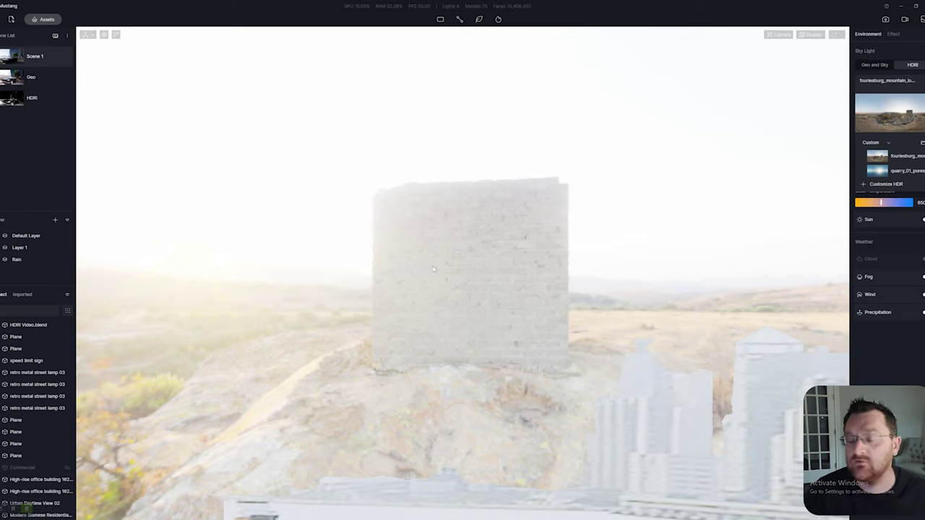
left_click(891, 113)
mouse_move(902, 164)
left_mouse_down()
mouse_move(864, 180)
mouse_move(918, 181)
mouse_move(903, 182)
left_mouse_up()
left_click_drag(902, 180, 914, 180)
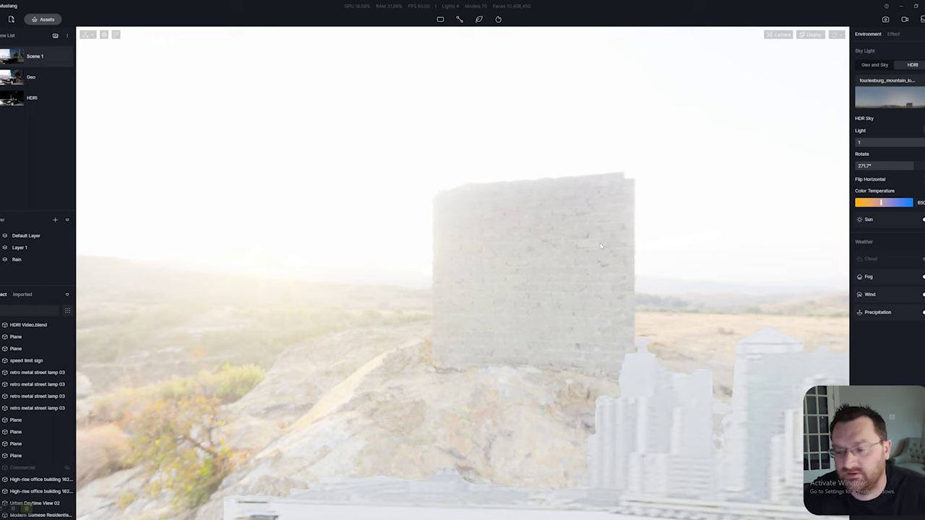
Restore Scene 1 and change its sky light to HDRI.
left_click(18, 64)
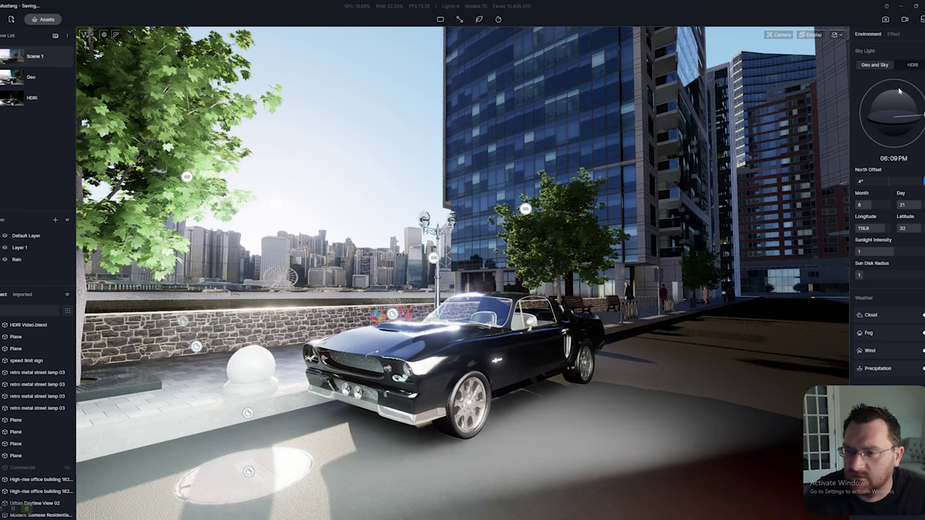
left_click(910, 64)
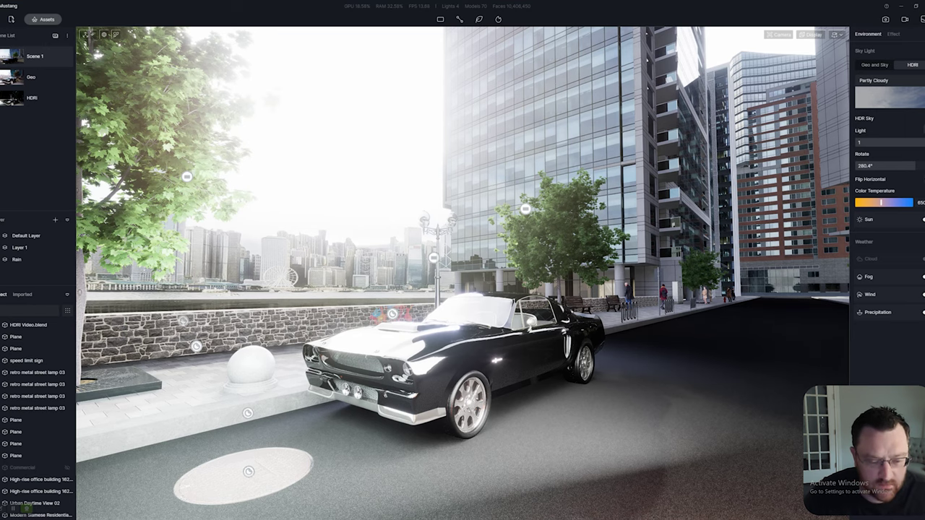
Switch to Poly Haven in the browser and browse its Nature HDRIs, viewing Kloppenheim 06 (Pure Sky).
mouse_move(177, 518)
left_click(177, 494)
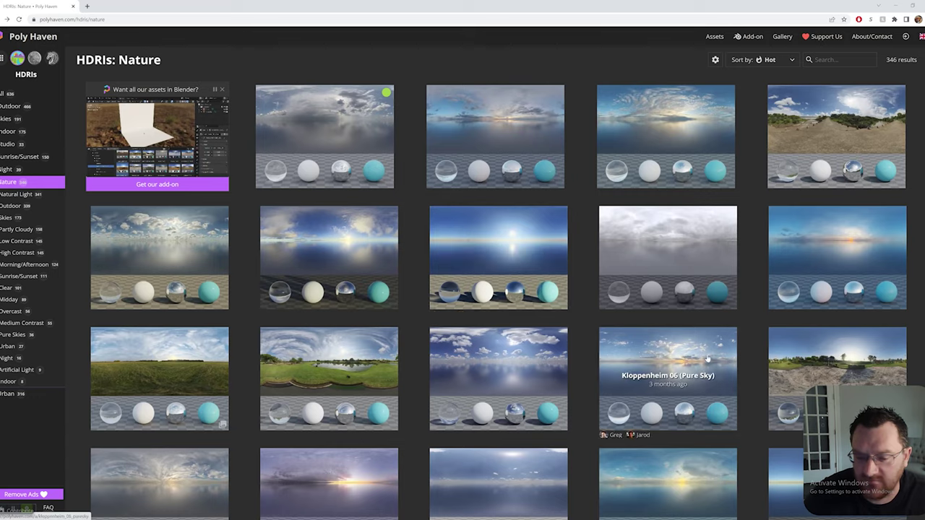
left_click(659, 358)
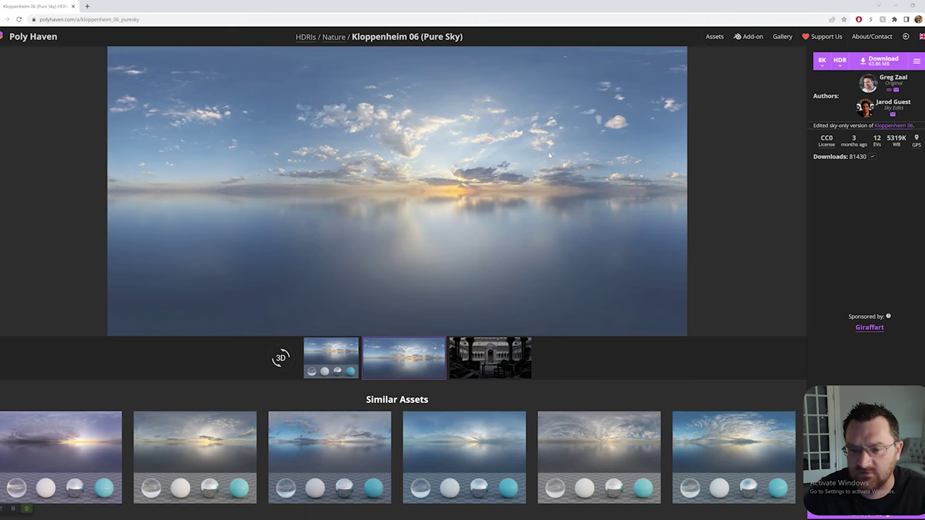
key("alt+Left")
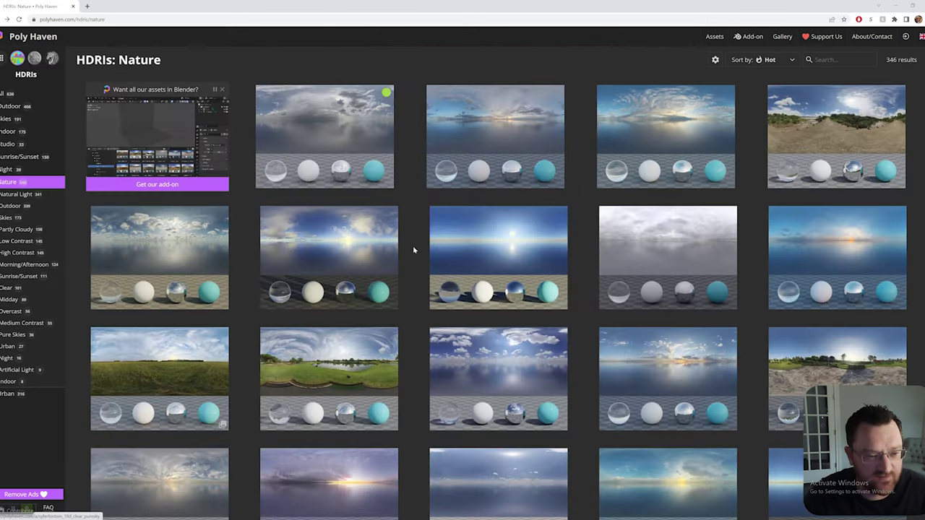
scroll(203, 319, "down", 2)
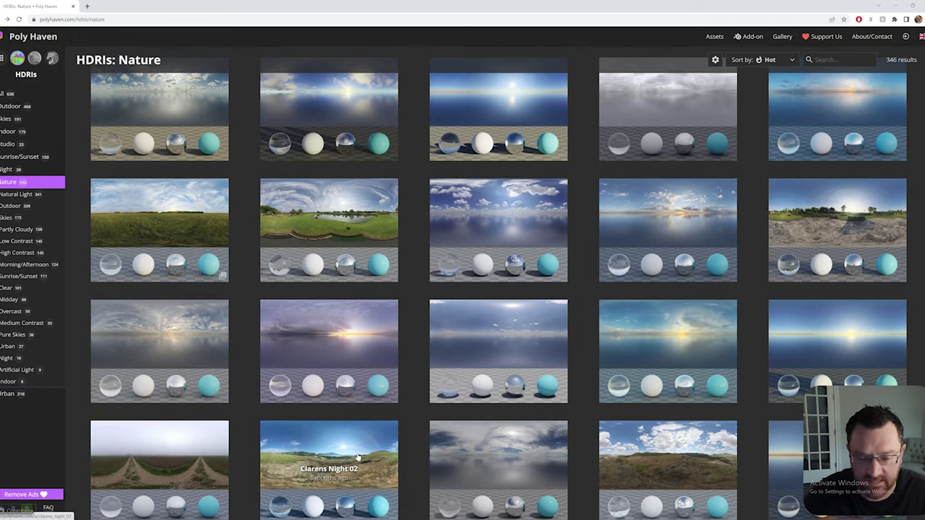
left_click(379, 449)
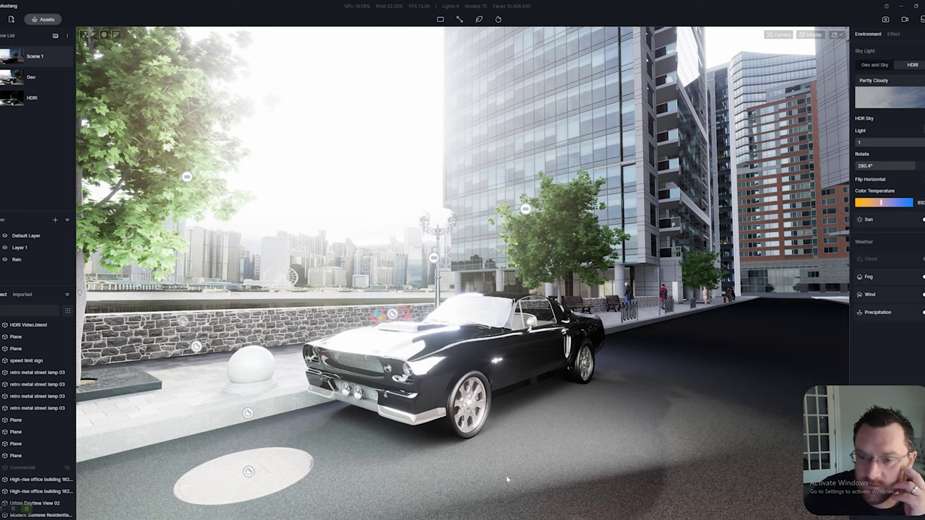
Apply the custom quarry_01_puresky_16k HDRI and inspect its sky above the harbour and towers.
left_click(892, 98)
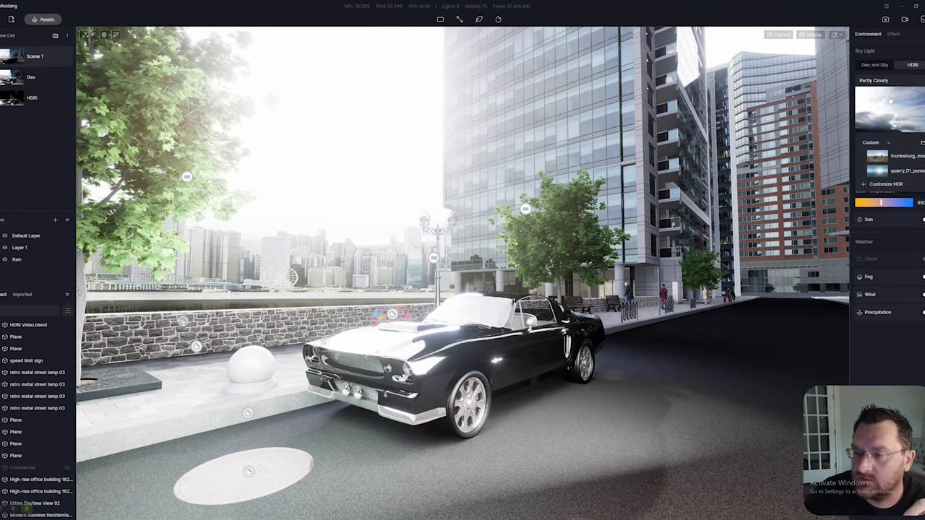
left_click(878, 171)
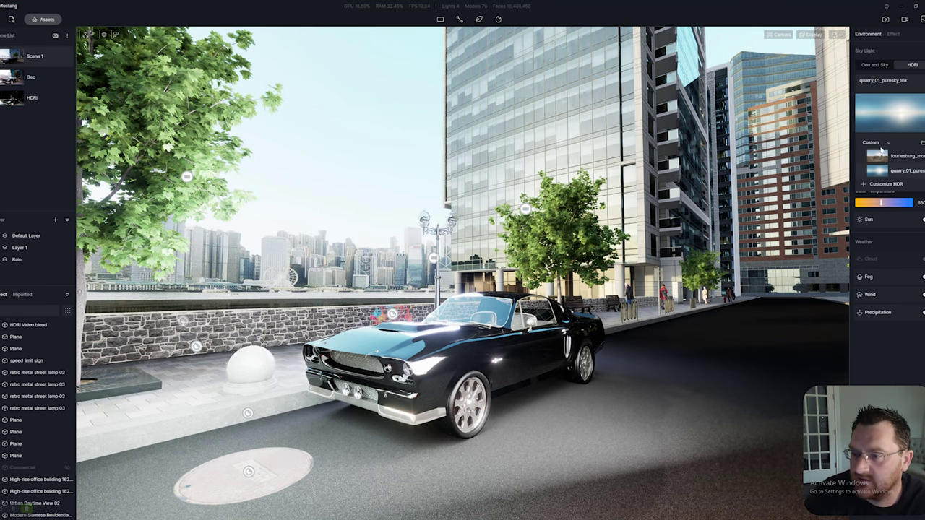
right_click_drag(250, 422, 22, 309)
key("e")
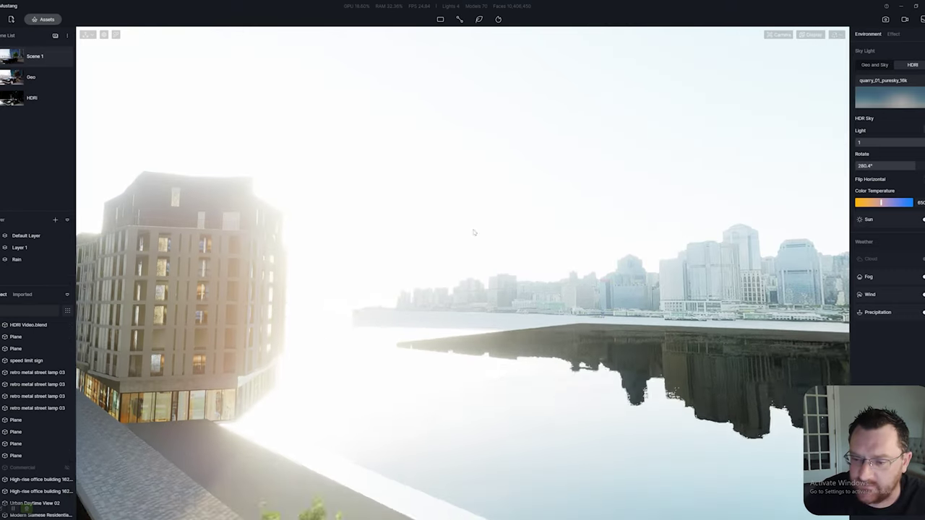
right_click_drag(473, 232, 816, 285)
right_click_drag(550, 297, 578, 303)
key("e")
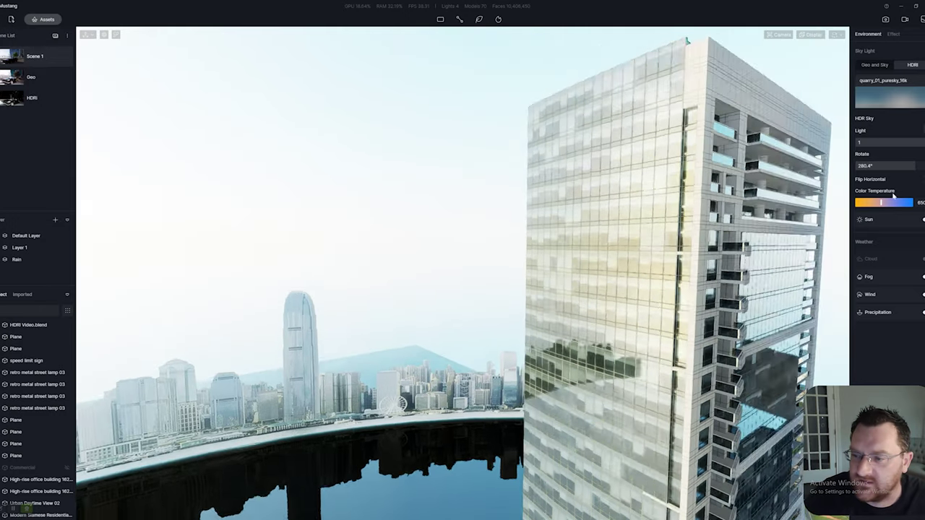
Lower the HDR sky's light intensity to 0.22 and check the sky around the skyline.
left_click_drag(913, 139, 872, 140)
right_click_drag(550, 253, 282, 286)
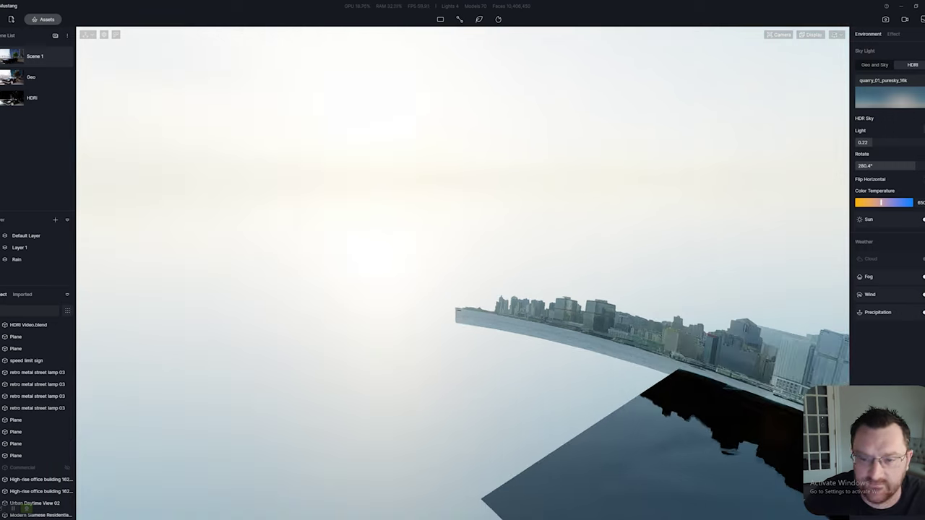
right_click_drag(508, 229, 867, 242)
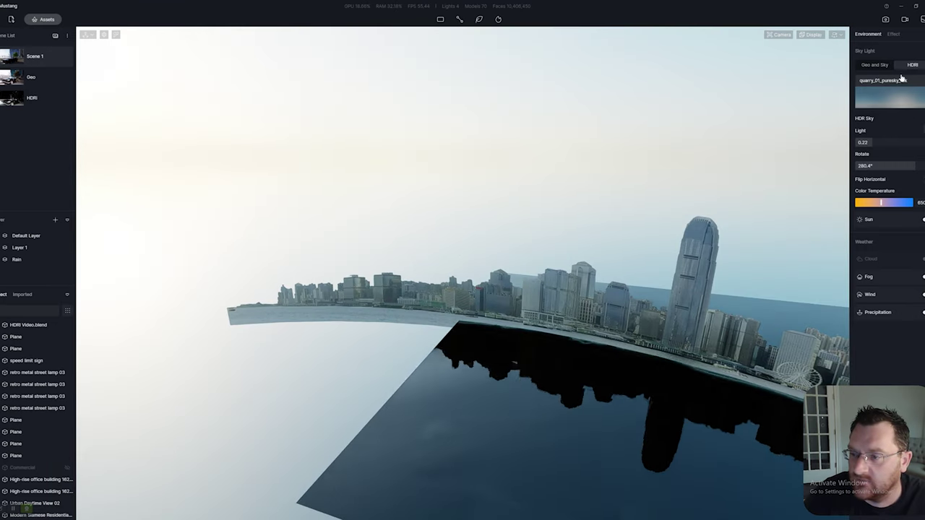
right_click_drag(196, 360, 498, 413)
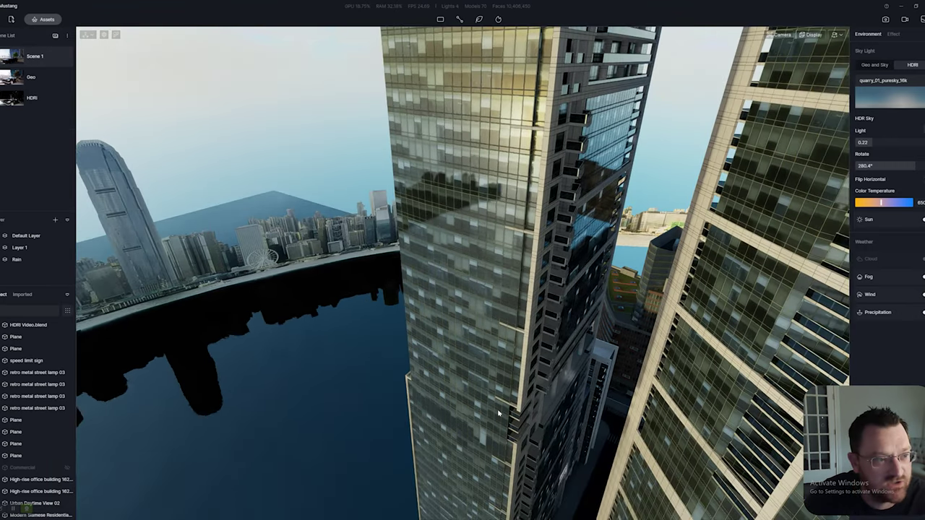
Bring the camera down from the towers to street level, facing the parked Mustang across the crosswalk.
right_click_drag(740, 471, 426, 411)
key("q")
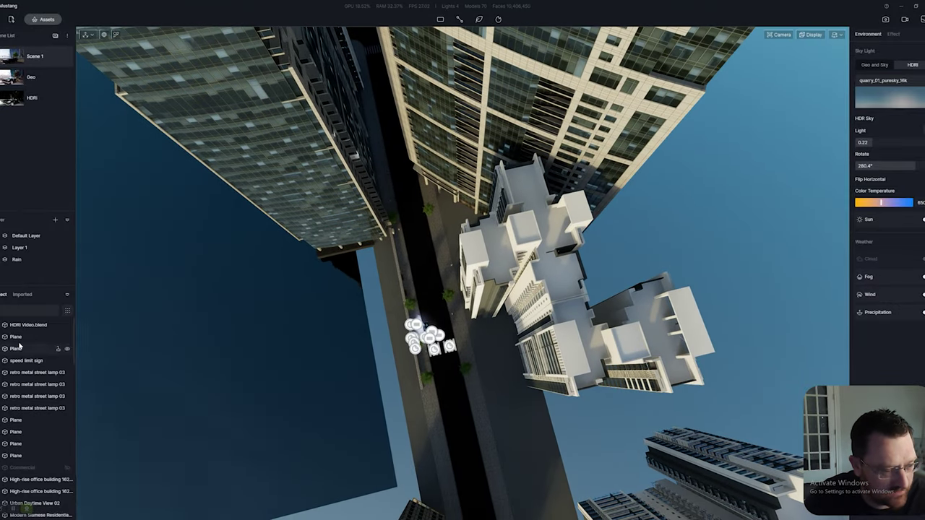
left_click(836, 35)
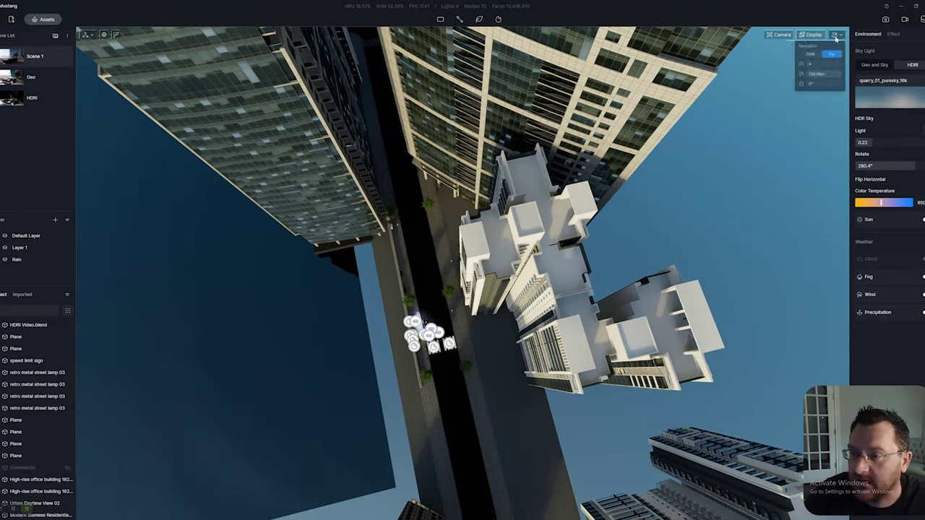
key("q")
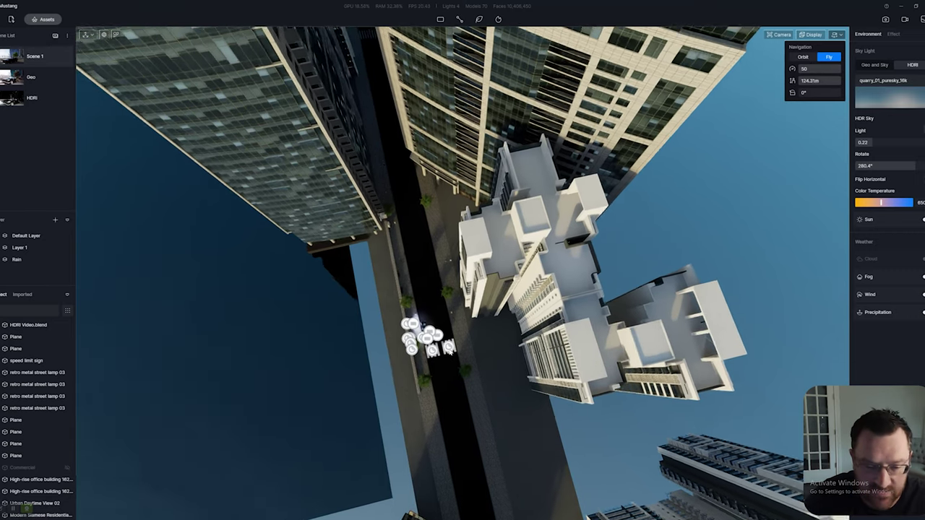
middle_click_drag(477, 416, 499, 82)
right_click_drag(499, 82, 279, 150)
scroll(575, 230, "up", 6)
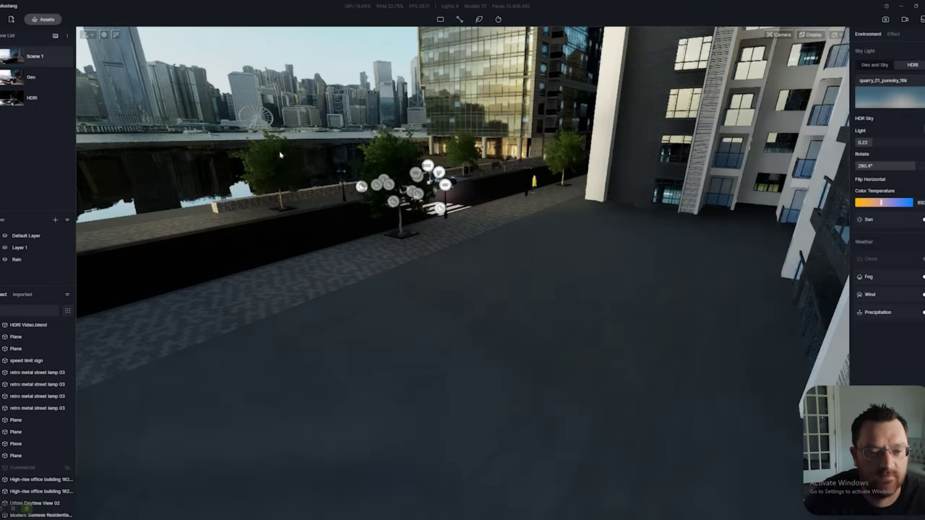
right_click_drag(433, 215, 440, 120)
middle_click_drag(440, 120, 419, 195)
right_click_drag(419, 195, 433, 239)
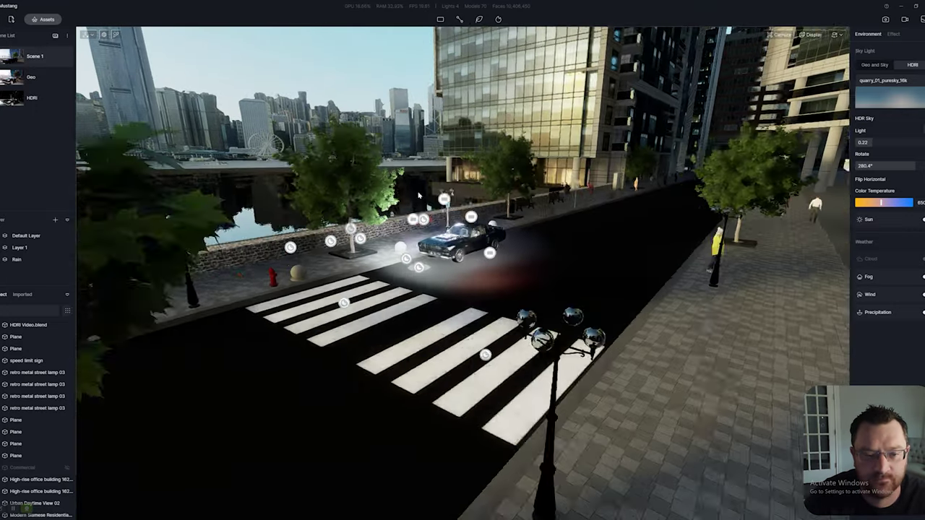
Examine the quarry HDRI's lighting and reflections on the Mustang up close and from the crosswalk.
scroll(419, 194, "up", 6)
scroll(420, 192, "down", 3)
scroll(463, 260, "down", 5)
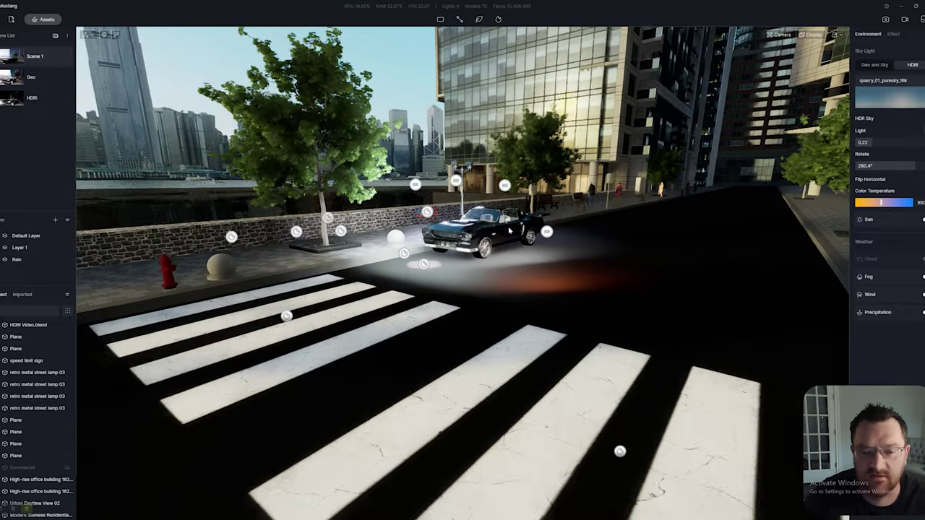
key("d")
scroll(477, 221, "up", 5)
scroll(471, 207, "up", 4)
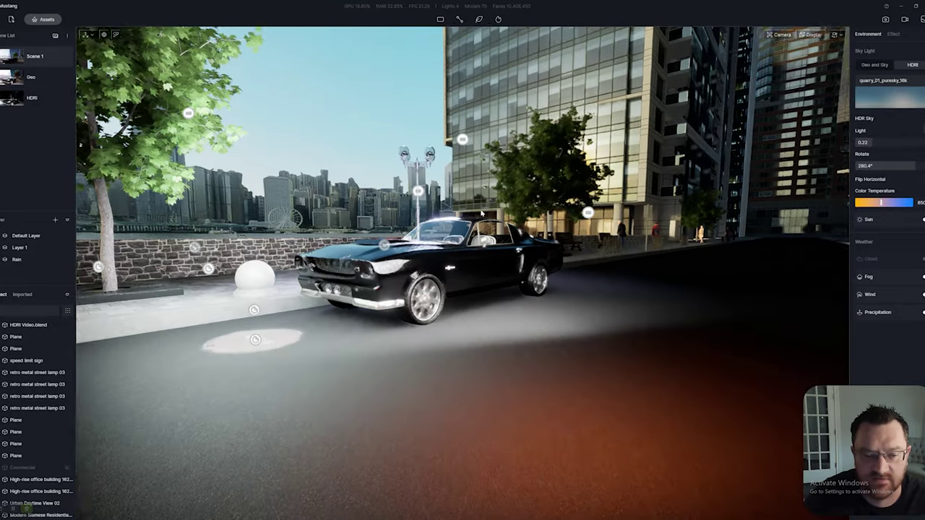
scroll(471, 207, "down", 3)
right_click_drag(472, 208, 473, 204)
key("s")
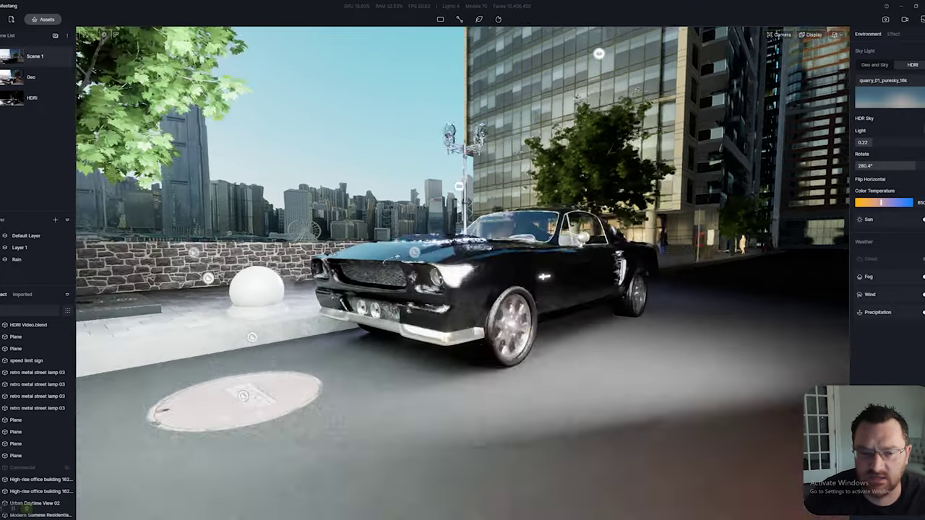
key("d")
key("a")
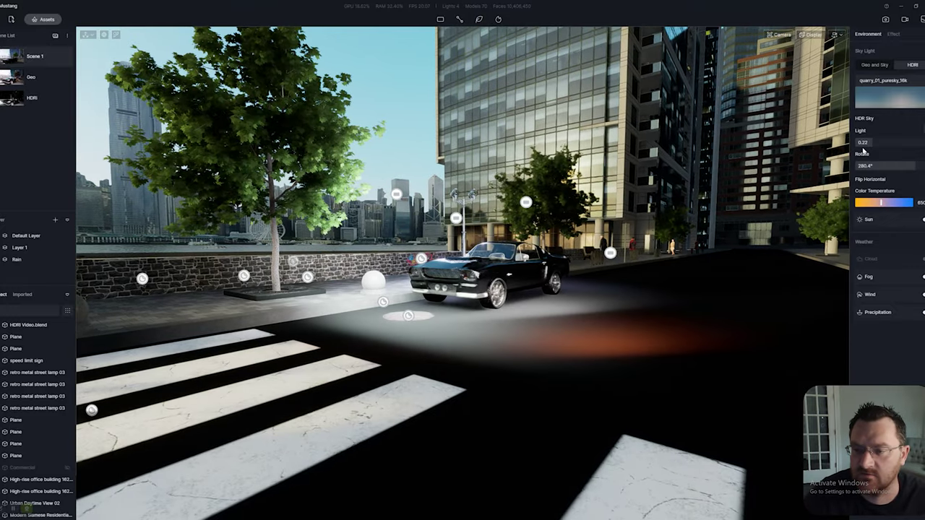
Set the HDR sky's light intensity to 0.35 and check the Mustang's bodywork and surroundings up close.
mouse_move(870, 142)
left_mouse_down()
mouse_move(924, 142)
mouse_move(867, 144)
left_mouse_up()
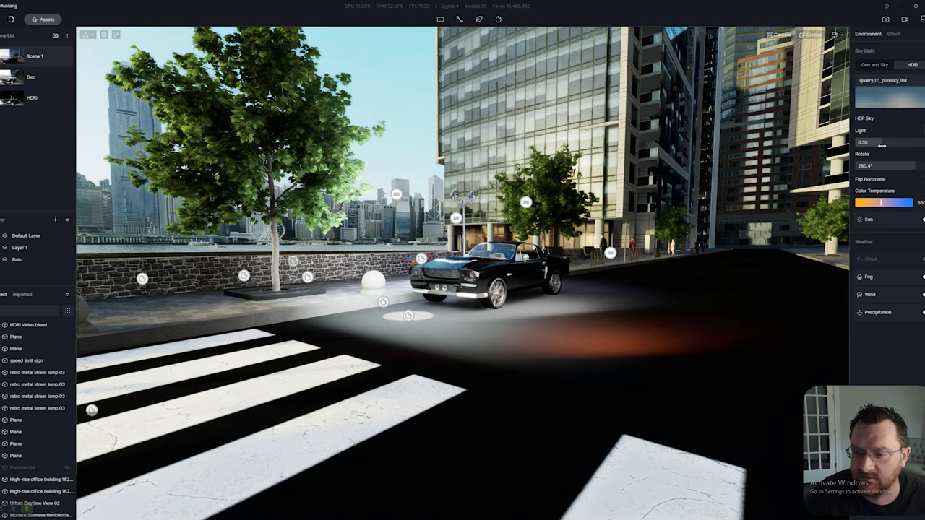
key("d")
key("w")
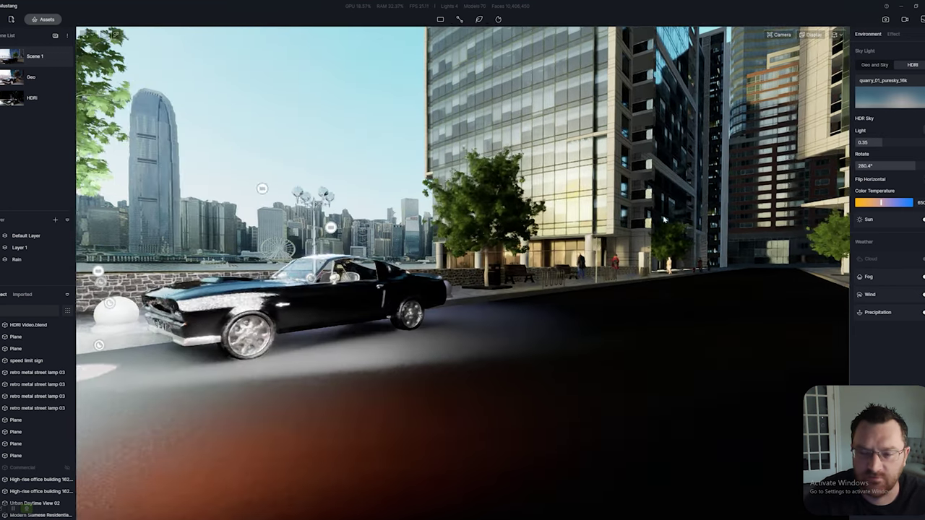
key("a")
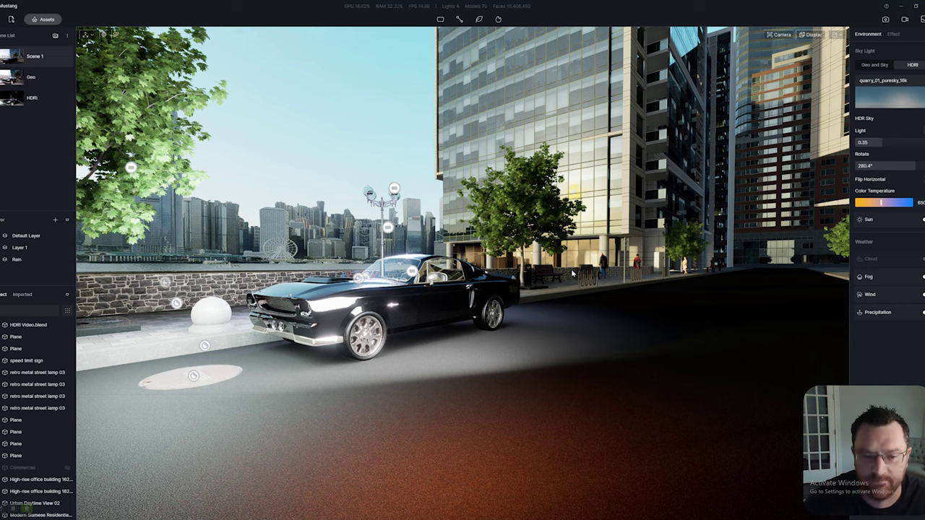
right_click_drag(411, 325, 406, 330)
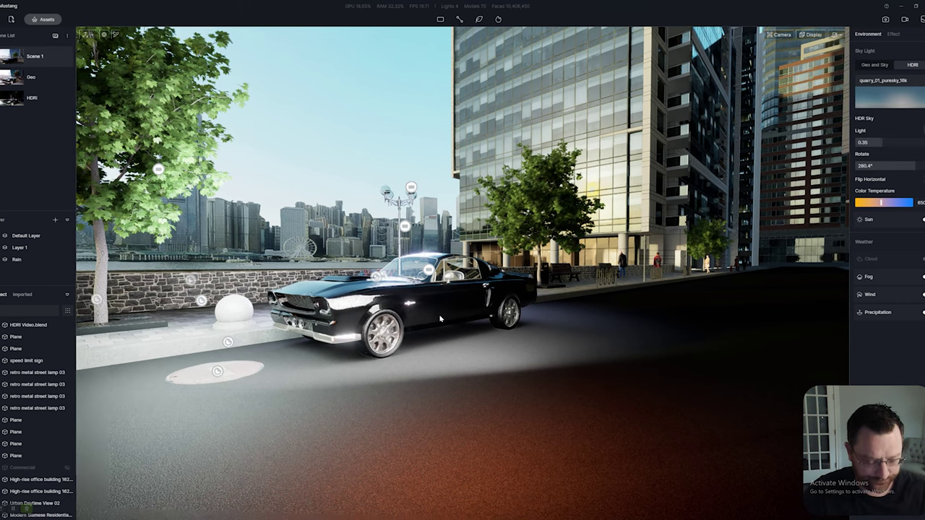
scroll(581, 263, "down", 3)
scroll(580, 263, "up", 3)
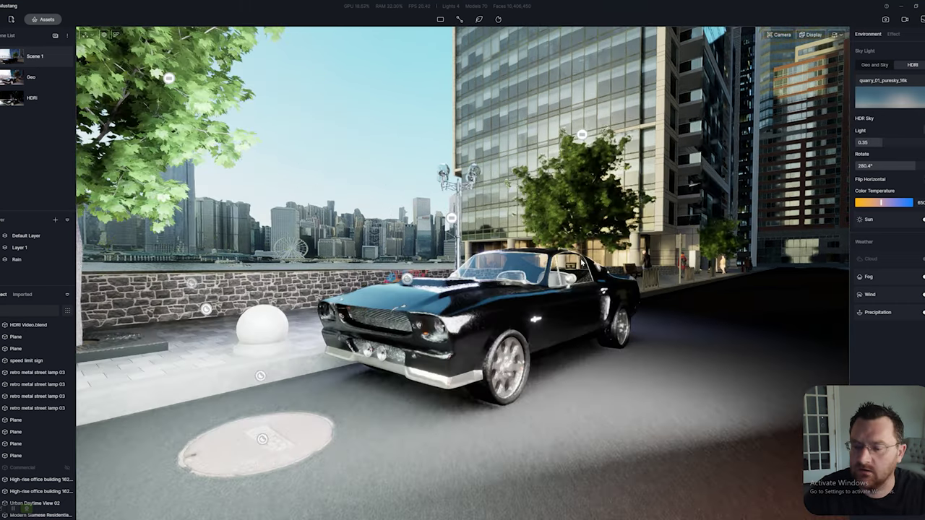
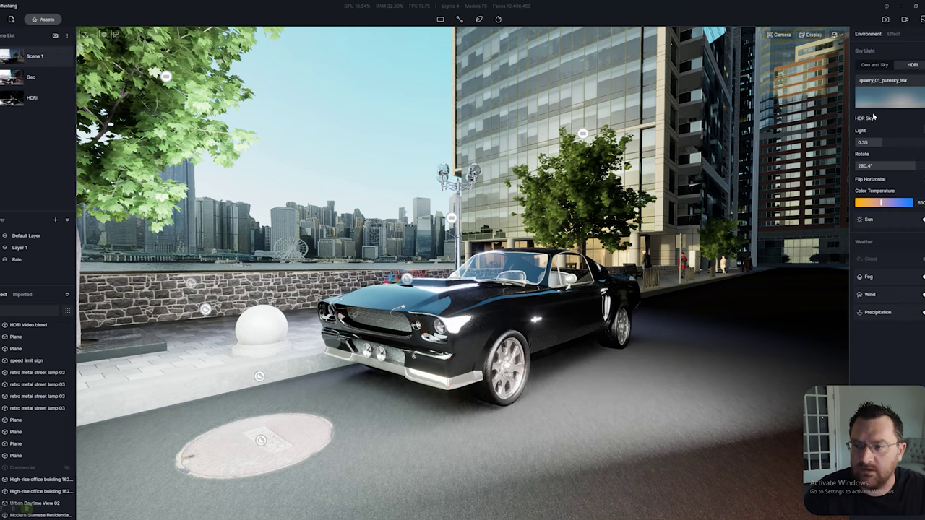
Switch to Poly Haven in the browser and review the download resolutions and file formats for Clarens Night 02.
left_click(185, 518)
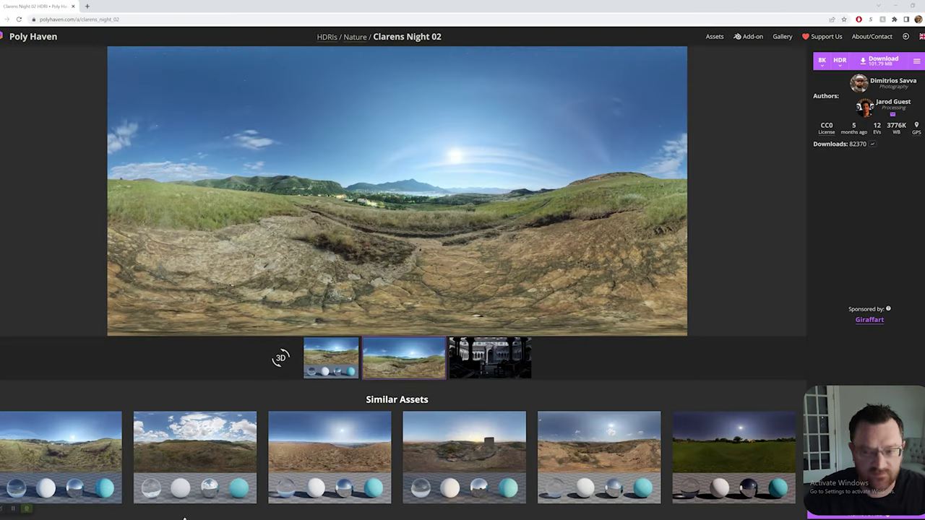
left_click(821, 61)
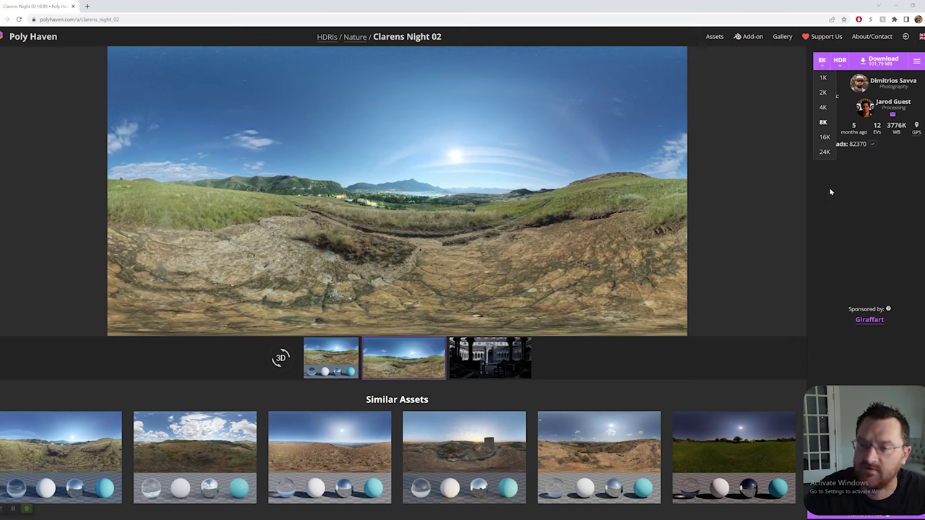
left_click(840, 62)
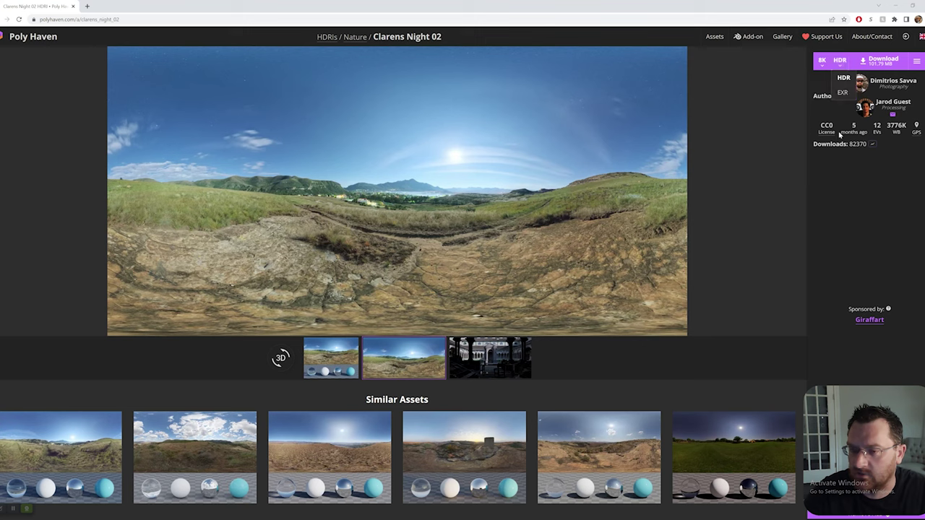
left_click(839, 62)
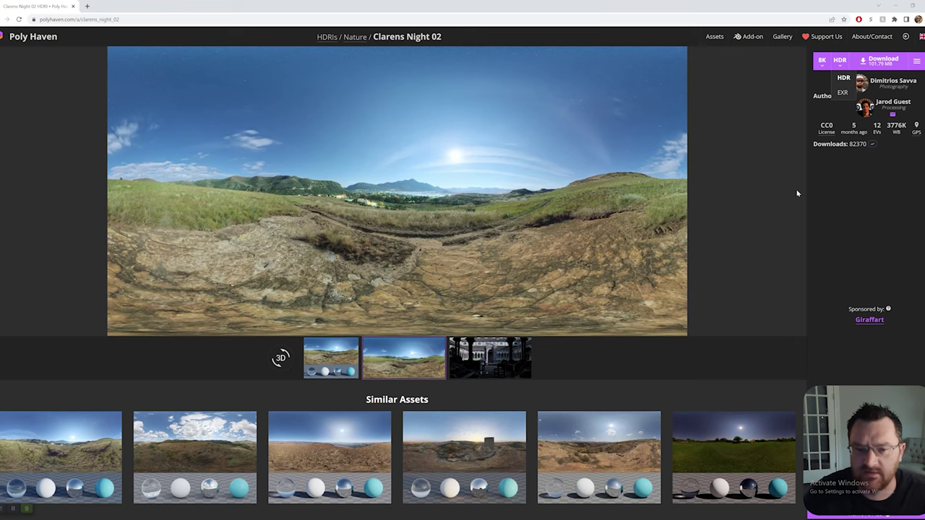
scroll(289, 381, "down", 4)
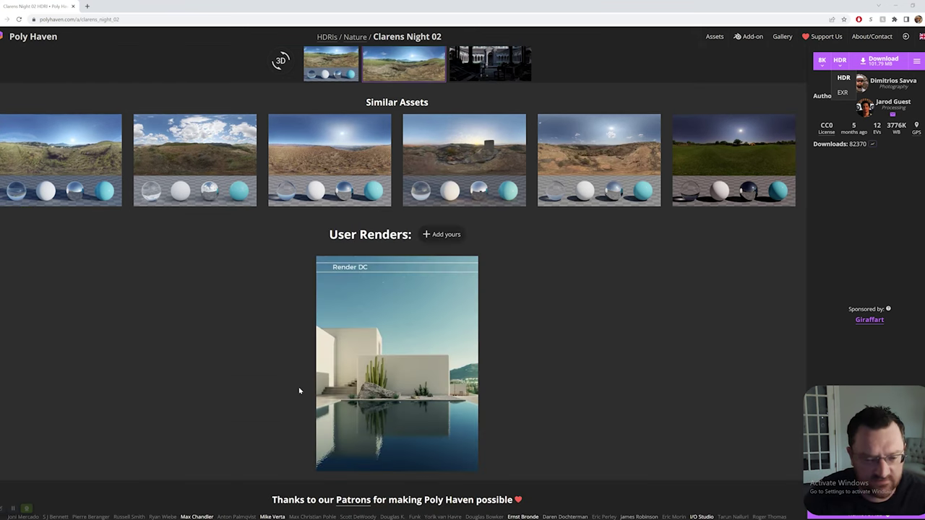
Switch to Photoshop and inspect the ground shadows behind the Mustang in the 20230317_130918.jpg render.
left_click(649, 149)
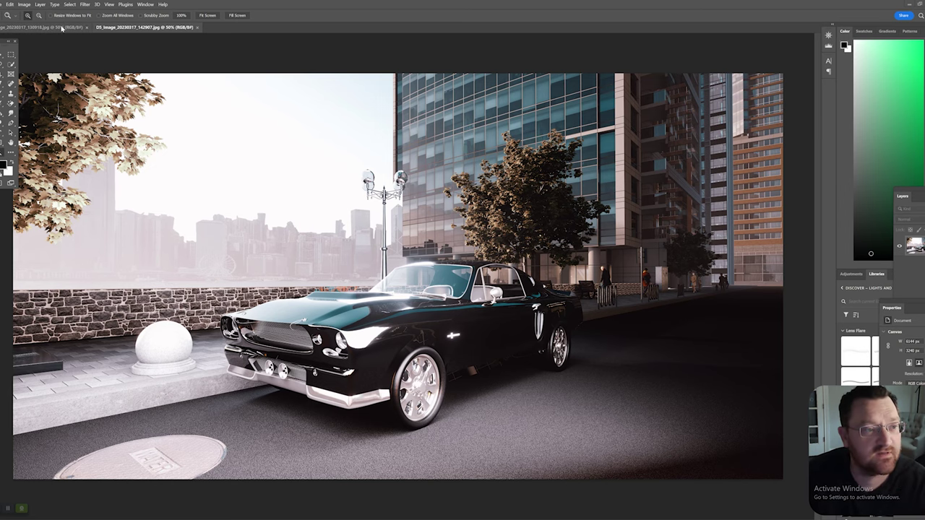
left_click(62, 28)
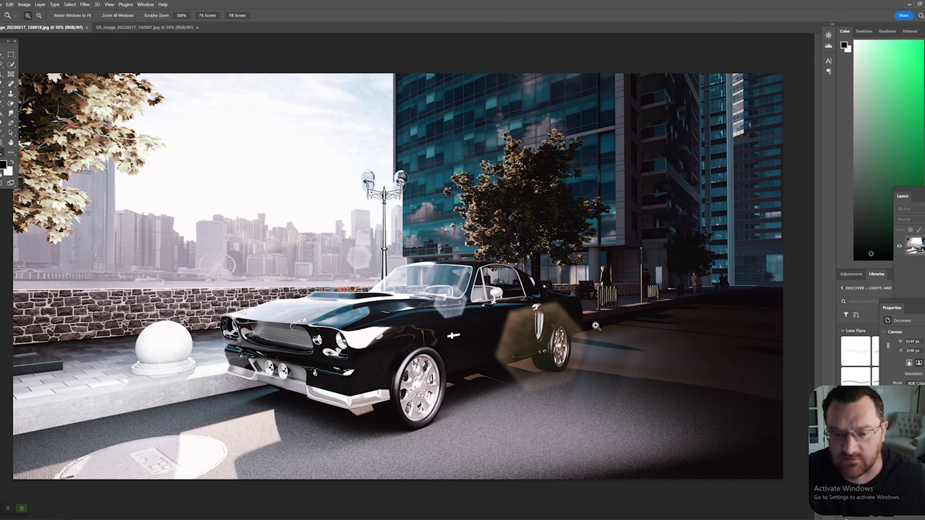
left_click(623, 339)
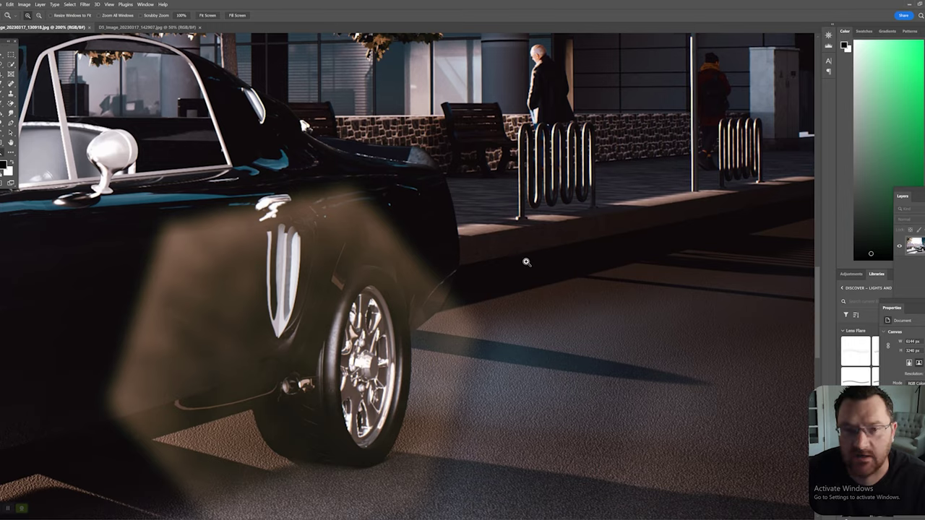
left_click(526, 261, "alt")
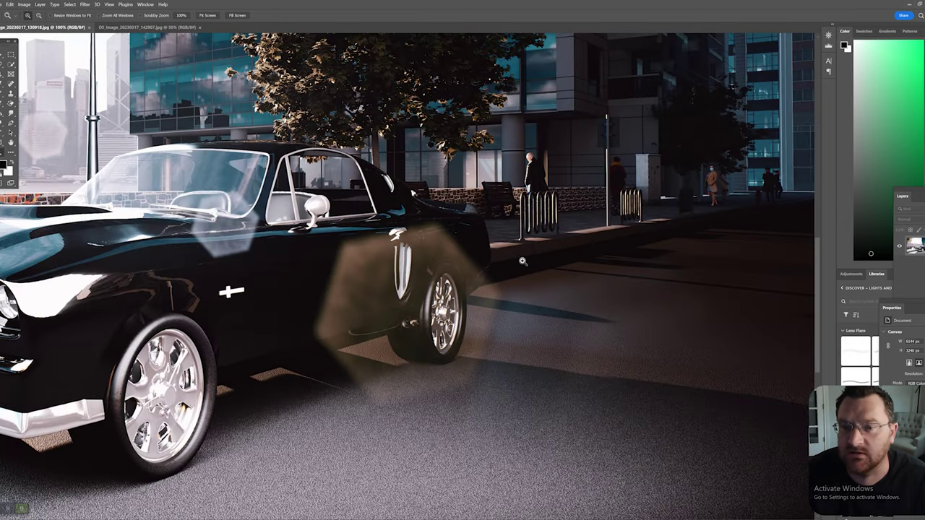
left_click(589, 241, "alt")
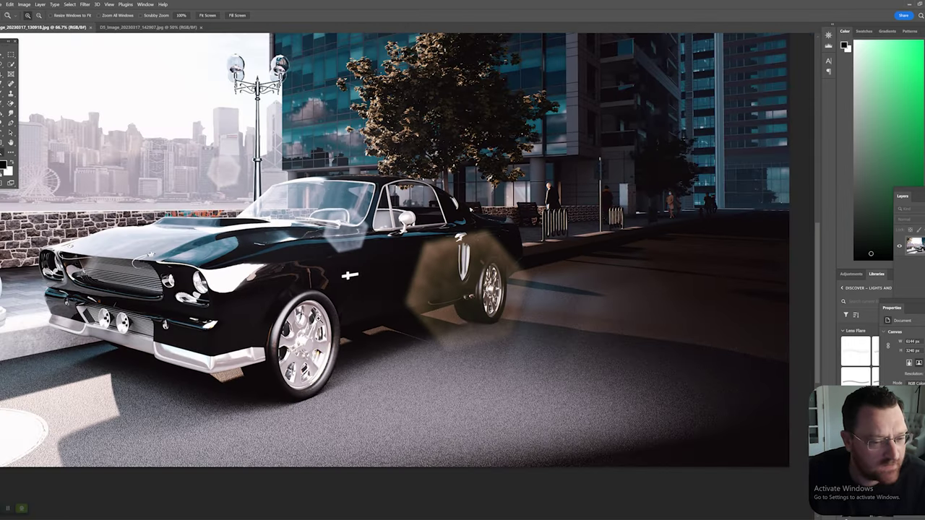
Inspect the sky reflections on the Mustang's hood and front end in the same render, ending with the whole image in view.
left_click_drag(137, 337, 313, 390)
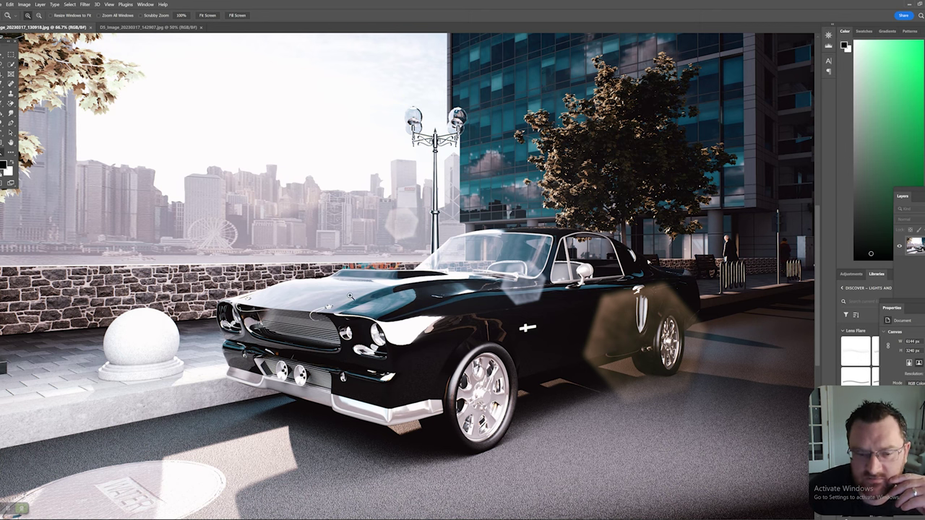
left_click_drag(276, 288, 367, 331)
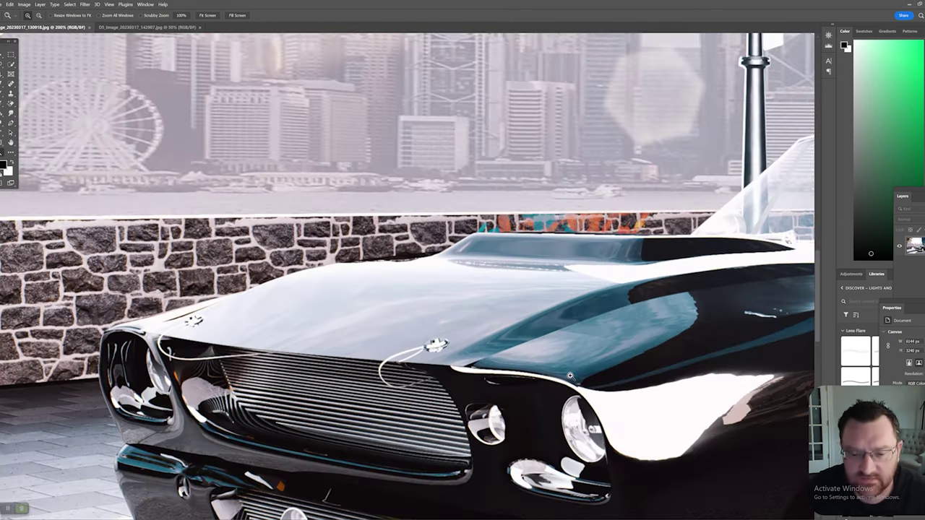
left_click_drag(477, 334, 250, 255)
key("ctrl+0")
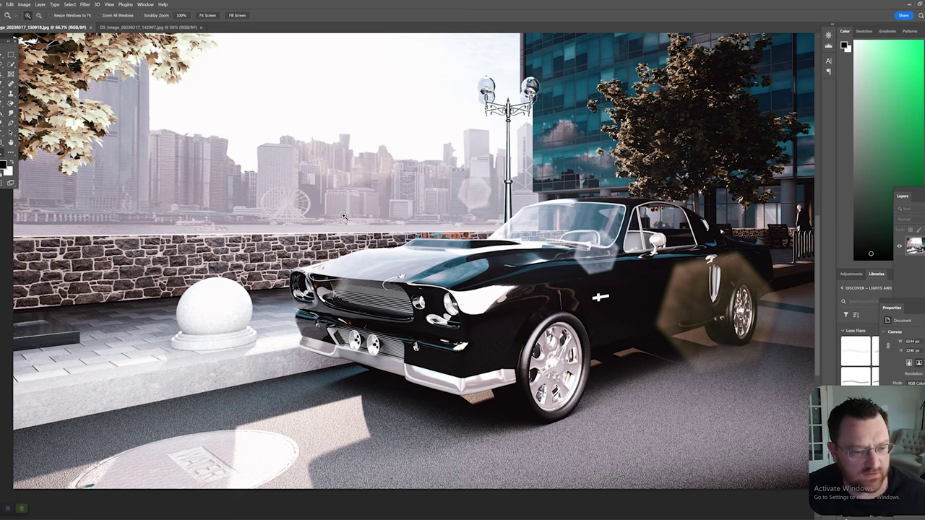
left_click(460, 266, "alt")
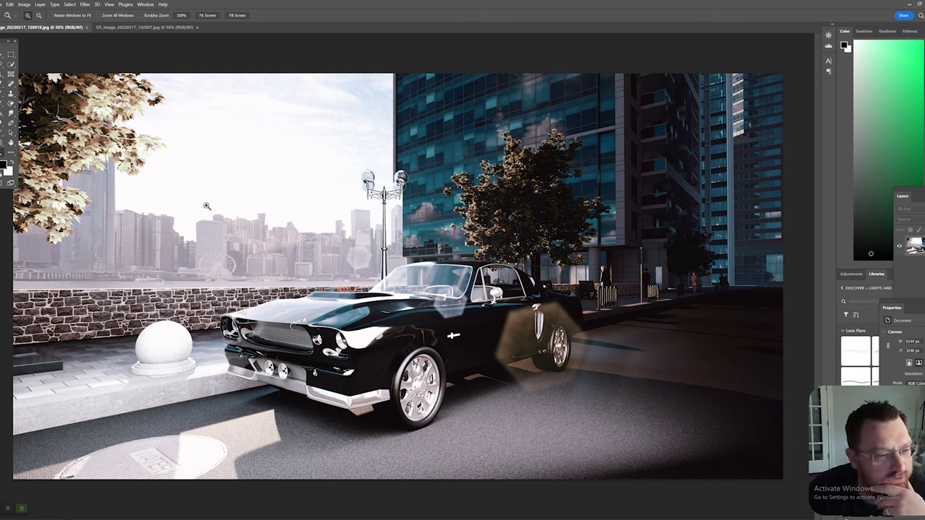
Compare the 20230317_142907.jpg and 20230317_130918.jpg renders, finishing with a closer look at the Mustang's front in the latter.
left_click(143, 28)
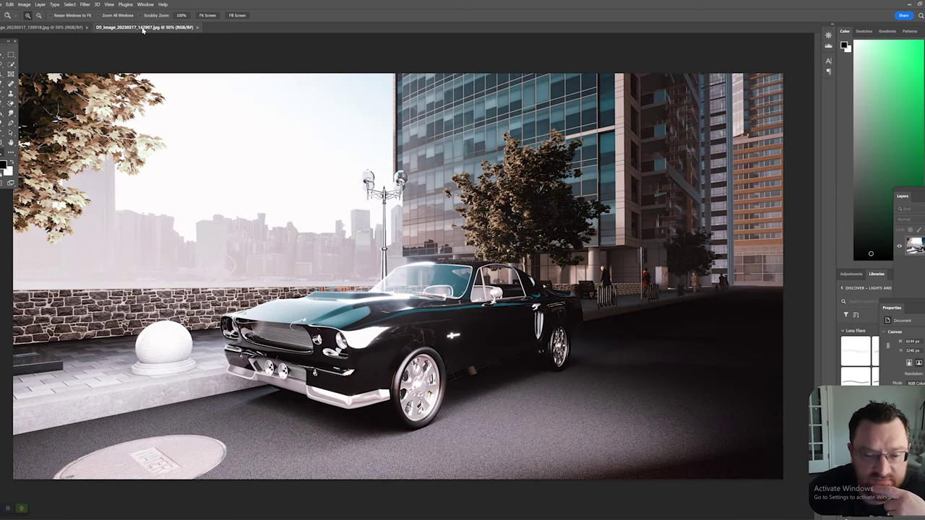
left_click(55, 30)
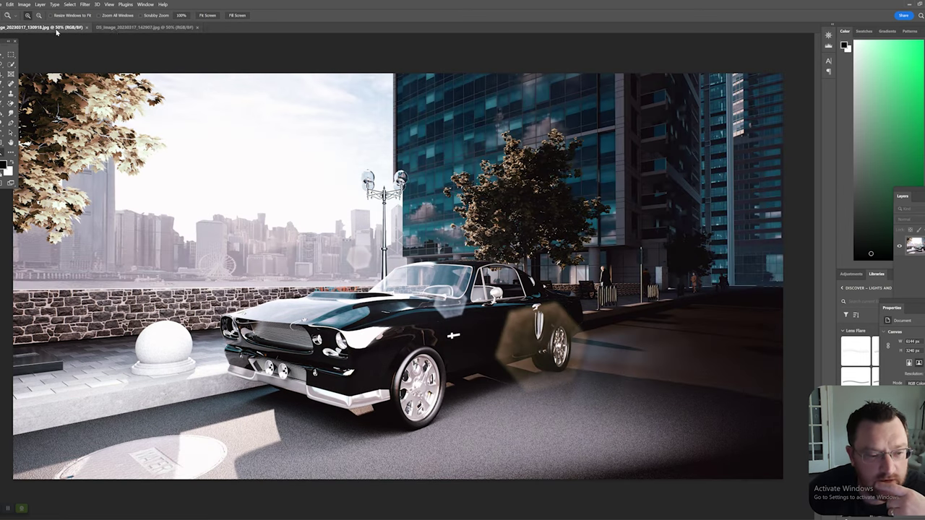
left_click(141, 30)
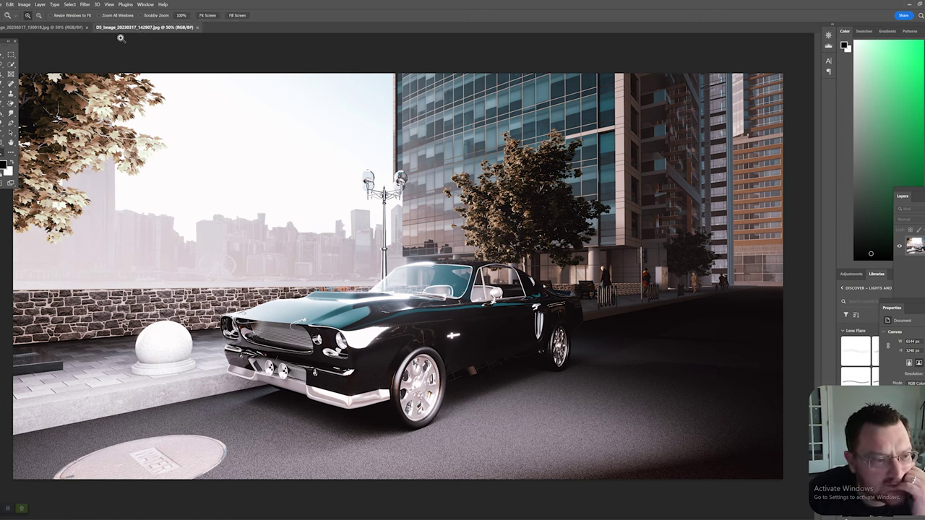
left_click(45, 28)
left_click(124, 27)
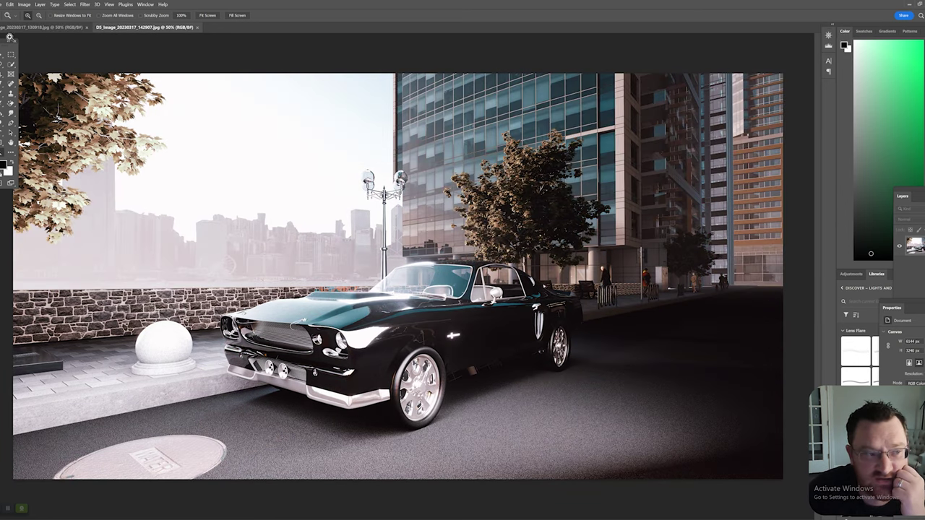
left_click(43, 28)
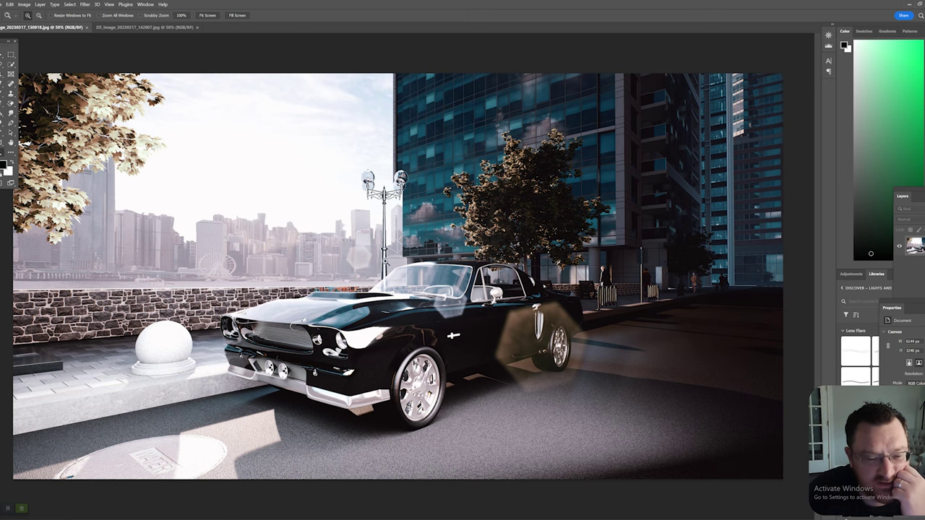
left_click(288, 330)
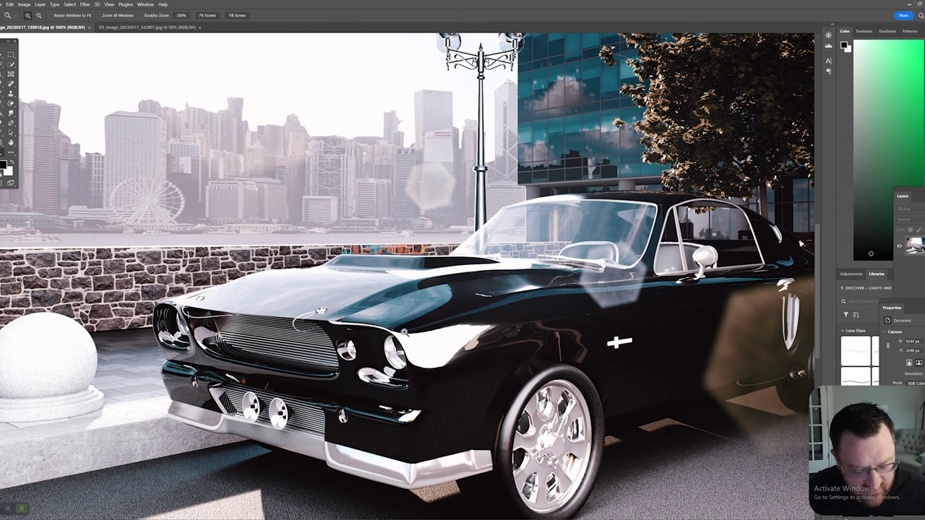
Compare the full 20230317_130918.jpg and 20230317_142907.jpg renders at 50% zoom, checking their overall lighting, sky and ground shadows.
left_click(404, 331, "alt")
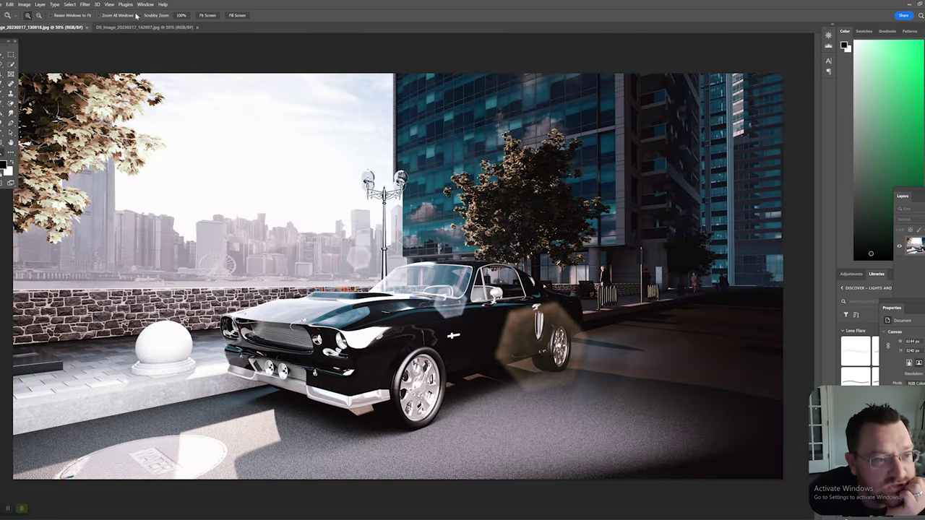
left_click(139, 28)
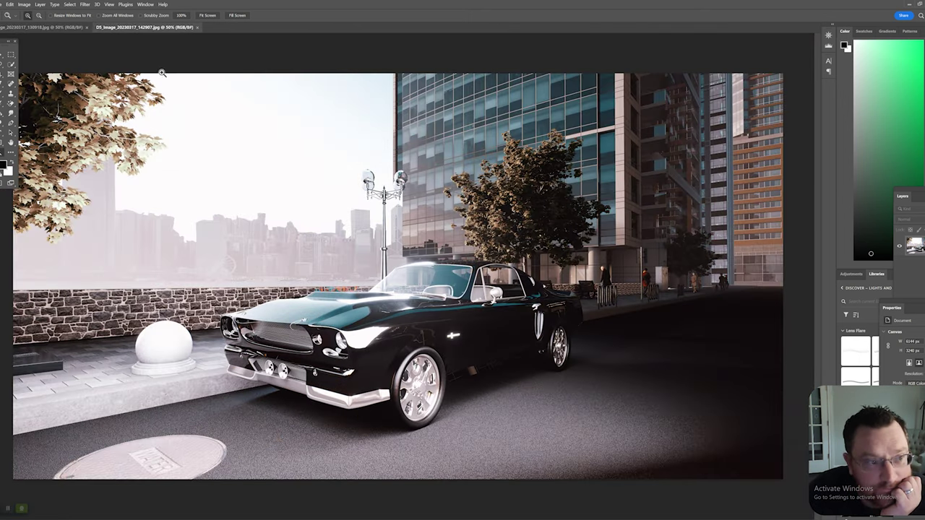
left_click(69, 27)
left_click(148, 27)
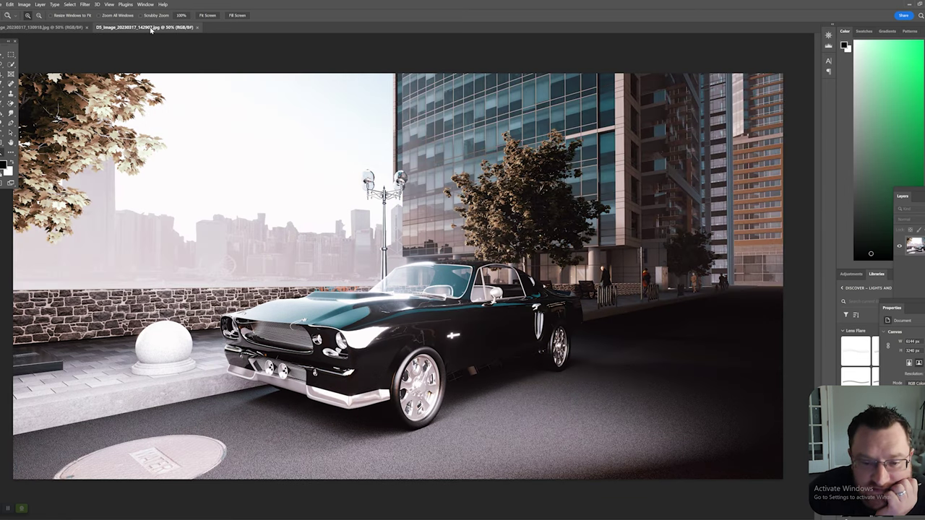
left_click(46, 29)
left_click(159, 34)
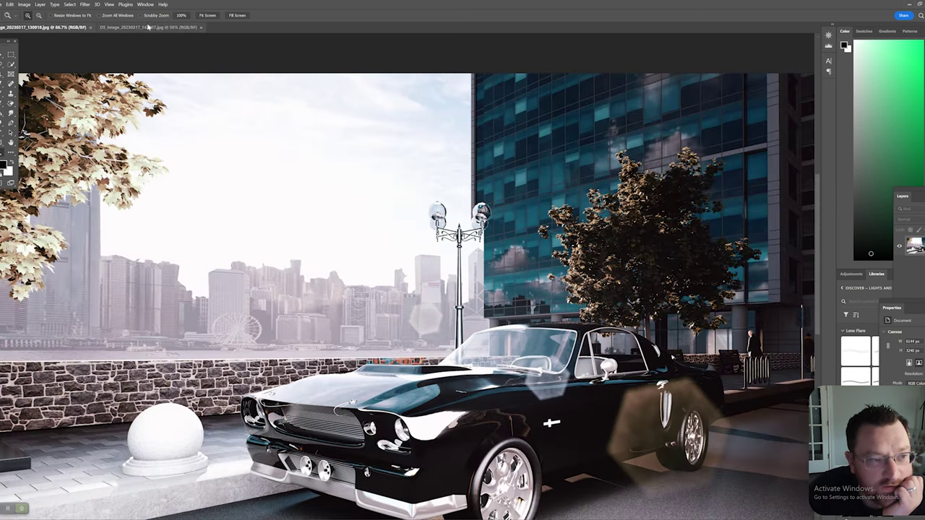
left_click(379, 208, "alt")
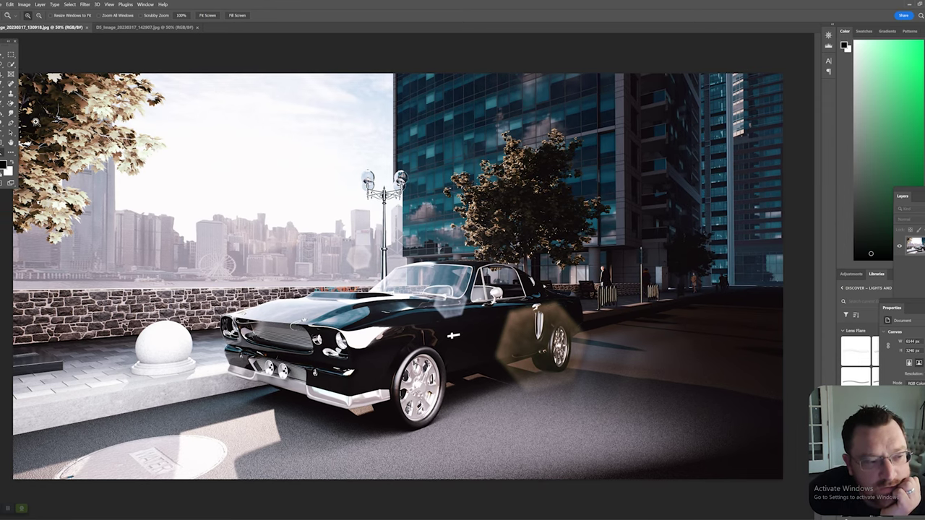
left_click(145, 27)
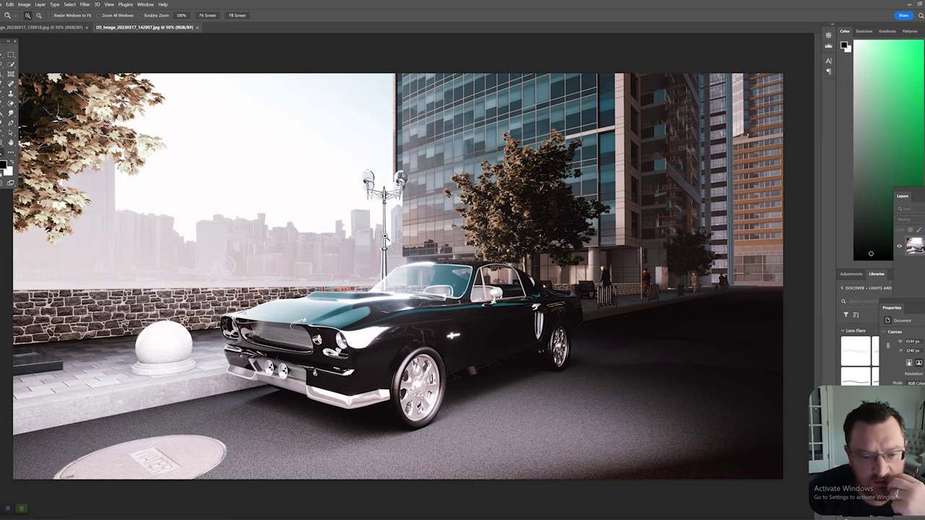
Enlarge the Mustang to 100% zoom in both the 20230317_130918.jpg and 20230317_142907.jpg renders for a close comparison.
left_click(456, 356)
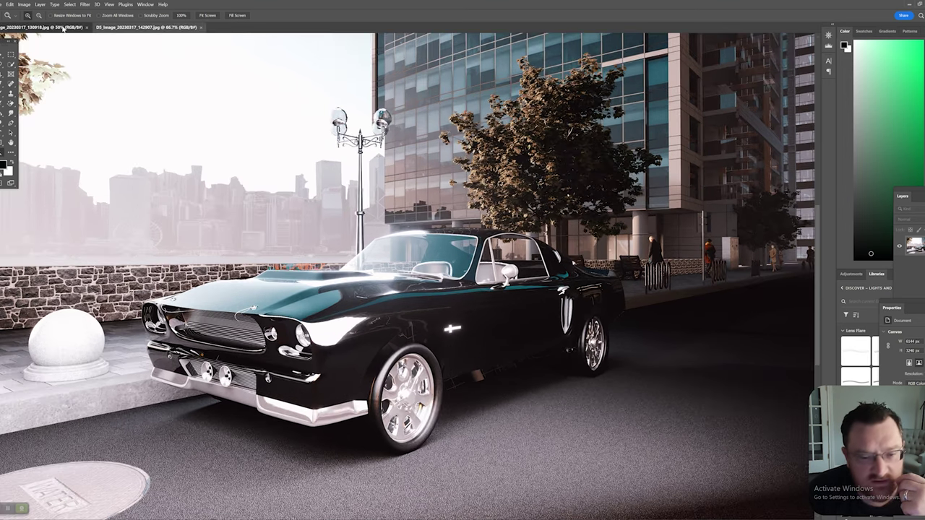
left_click(44, 26)
left_click(483, 352)
left_click(483, 352)
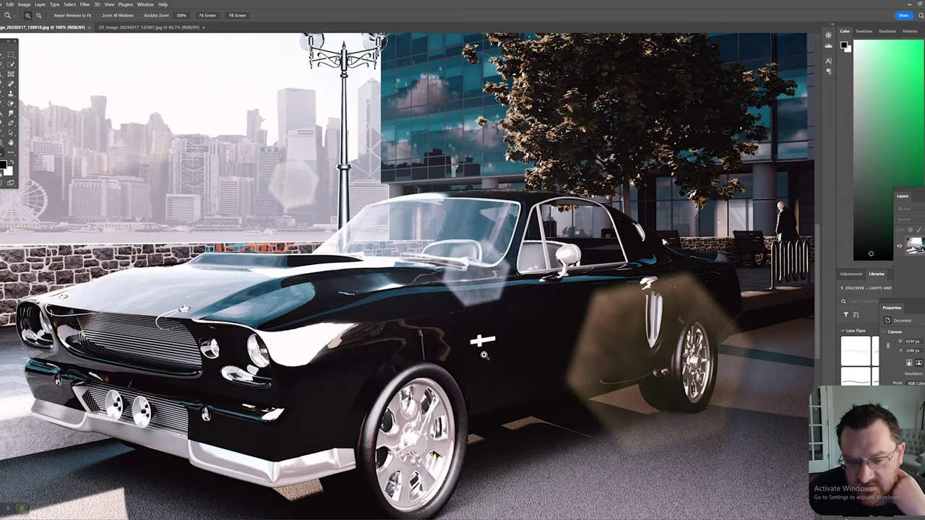
left_click(139, 26)
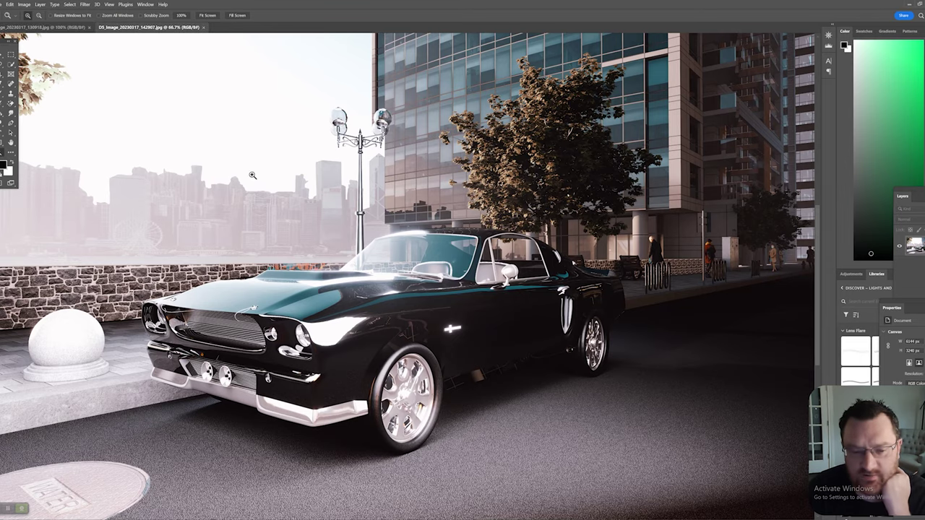
left_click(314, 267)
left_click(314, 267)
scroll(314, 267, "down", 2)
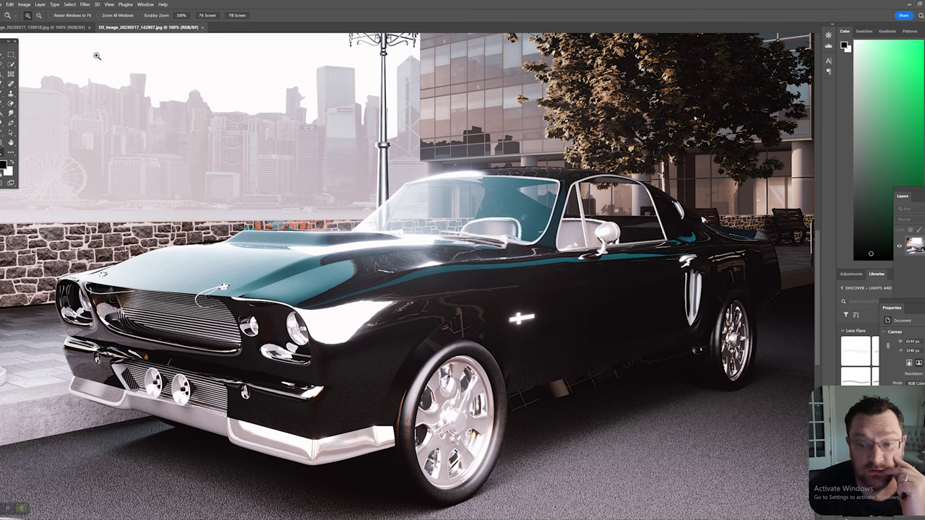
Compare the reflections on the Mustang's hood, windshield and bodywork and the road shadows between the two renders at 100% zoom.
left_click(48, 28)
left_click(171, 27)
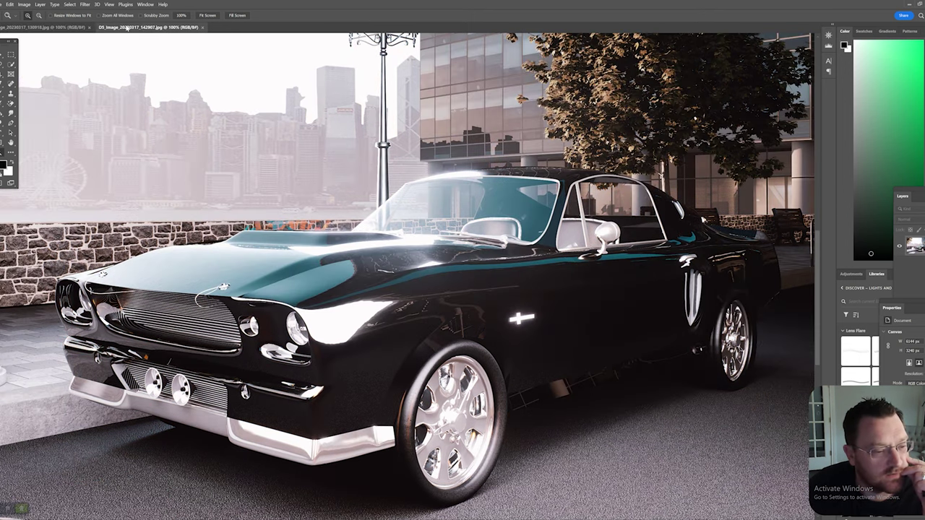
left_click(32, 29)
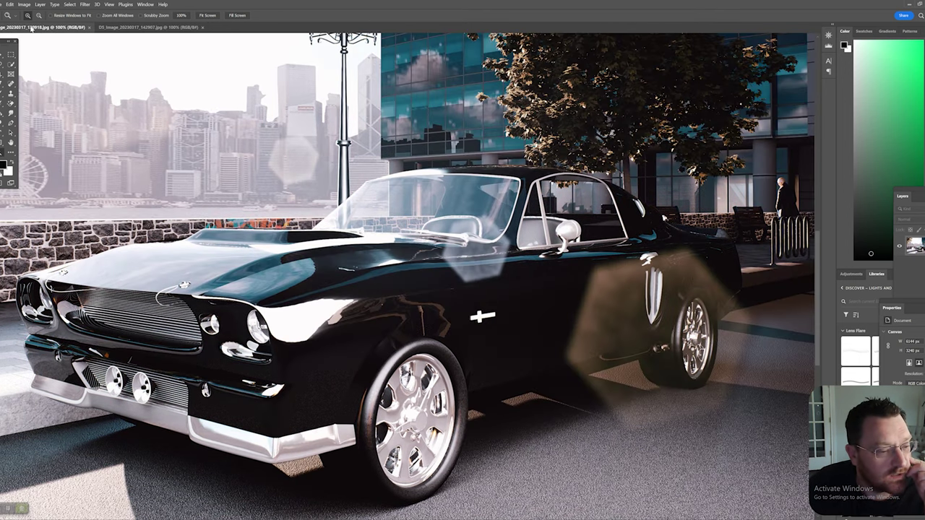
left_click(145, 27)
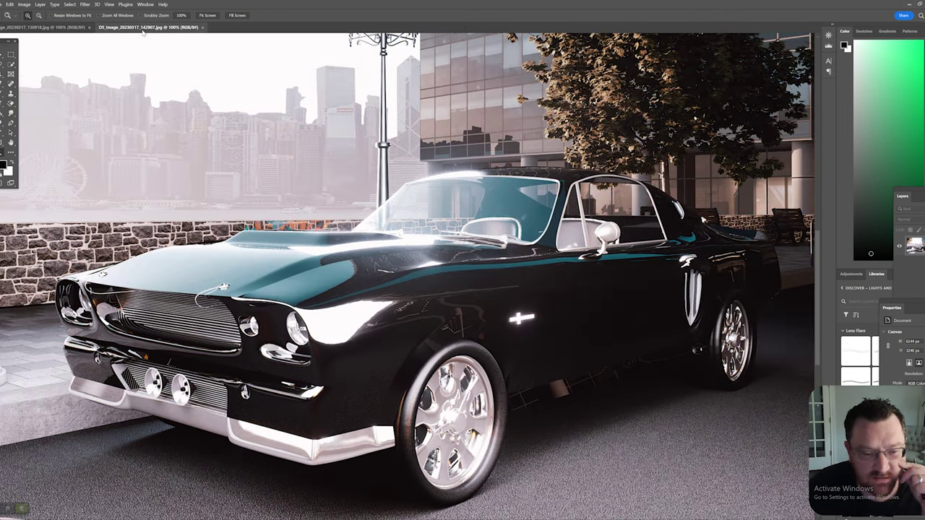
left_click(56, 28)
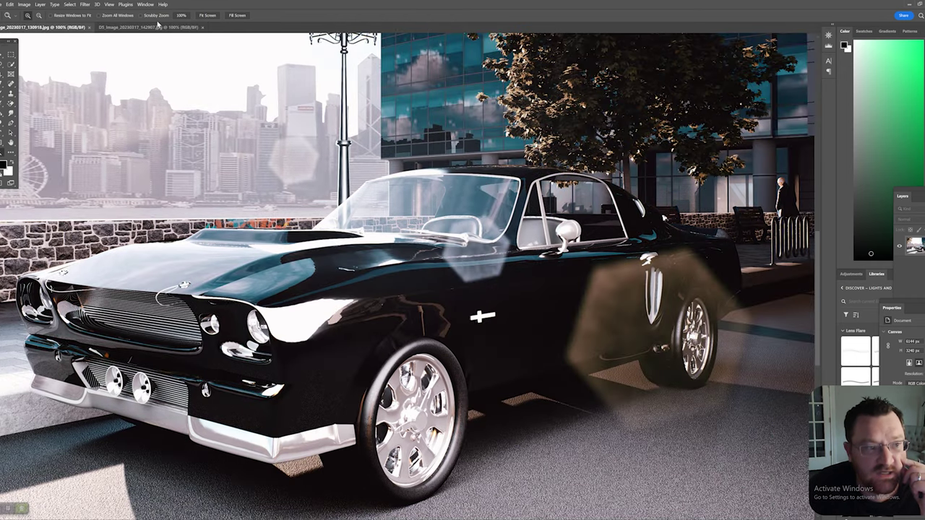
left_click(156, 27)
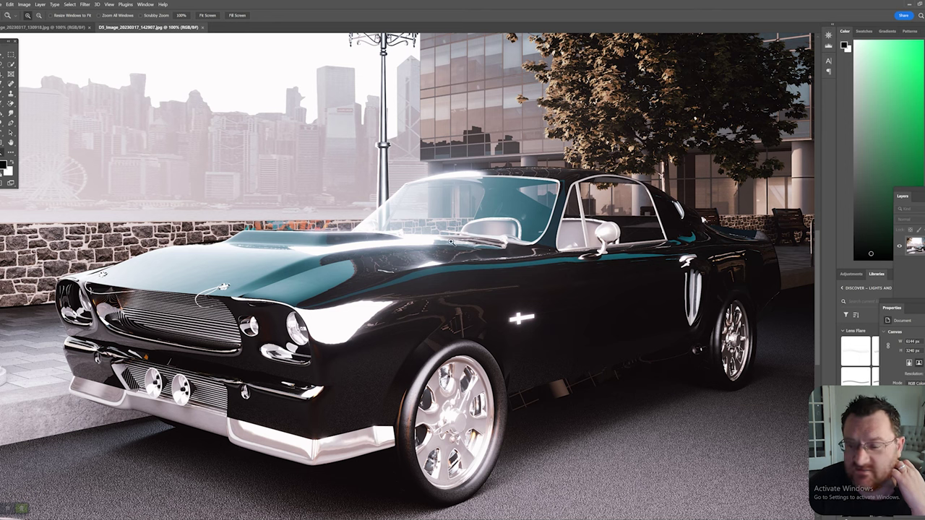
left_click(58, 27)
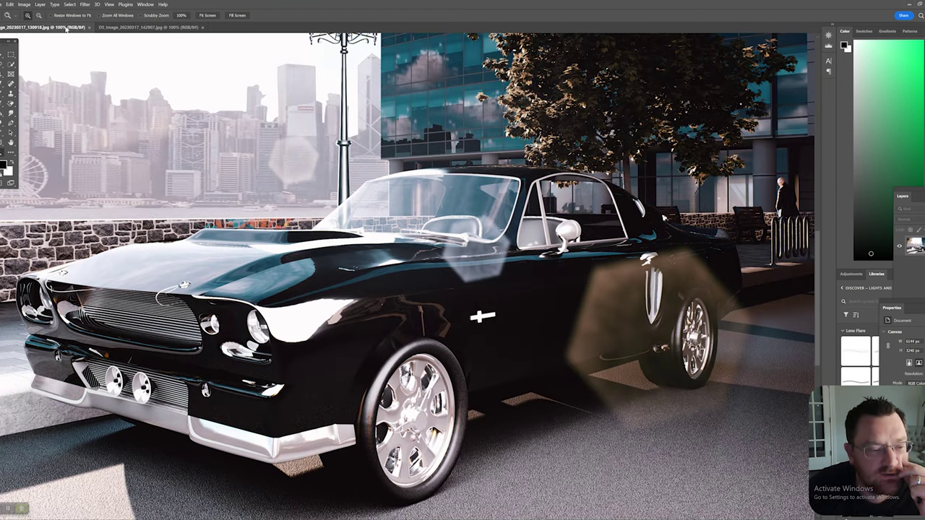
left_click(143, 28)
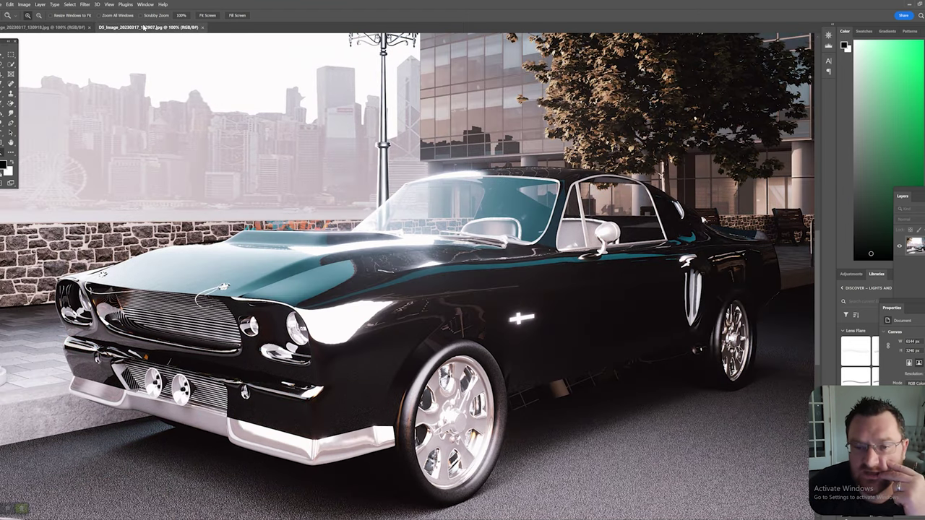
left_click(75, 28)
left_click(144, 29)
left_click(85, 29)
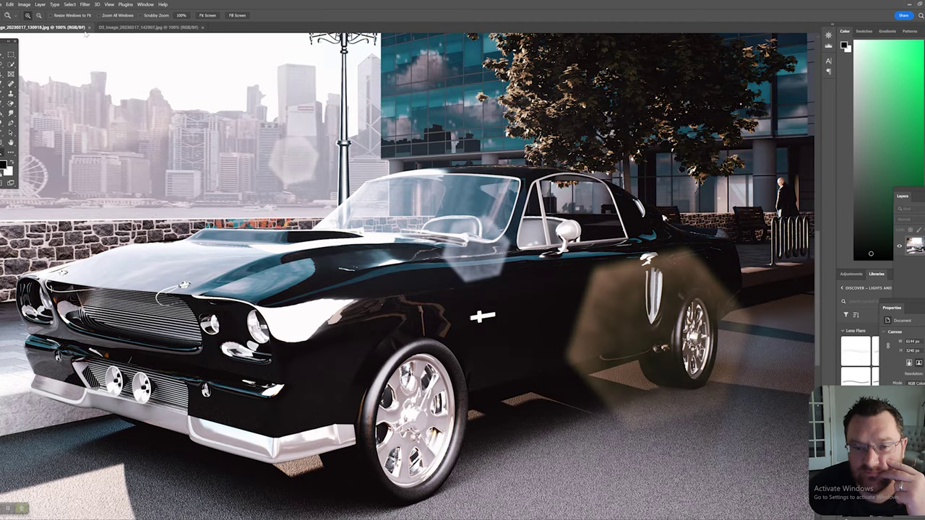
left_click(136, 28)
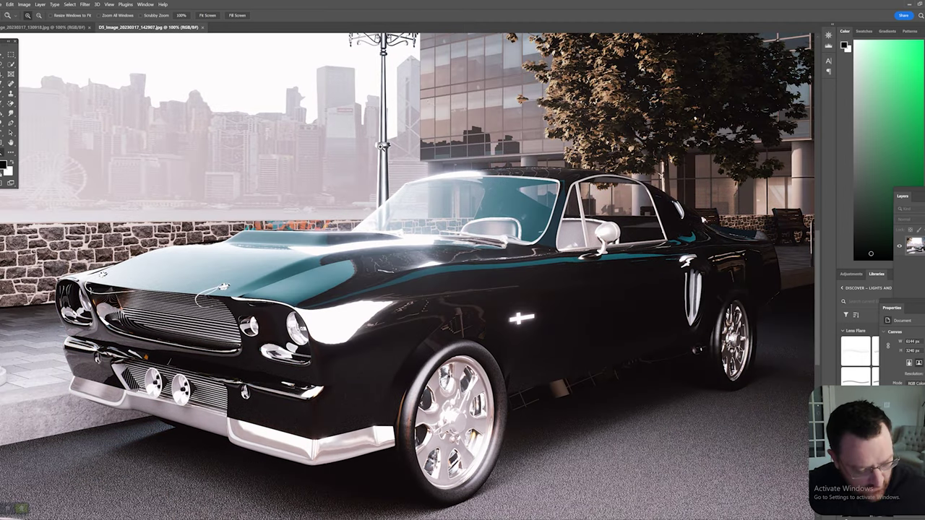
Bring the whole 20230317_142907.jpg render back into view at 50% zoom to review the full scene.
left_click(555, 247, "alt")
left_click(531, 262, "alt")
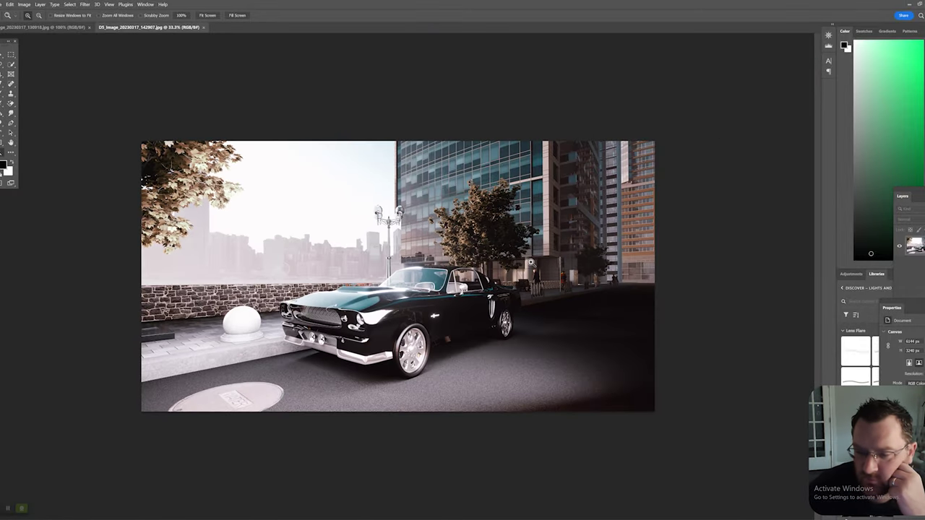
left_click(417, 315)
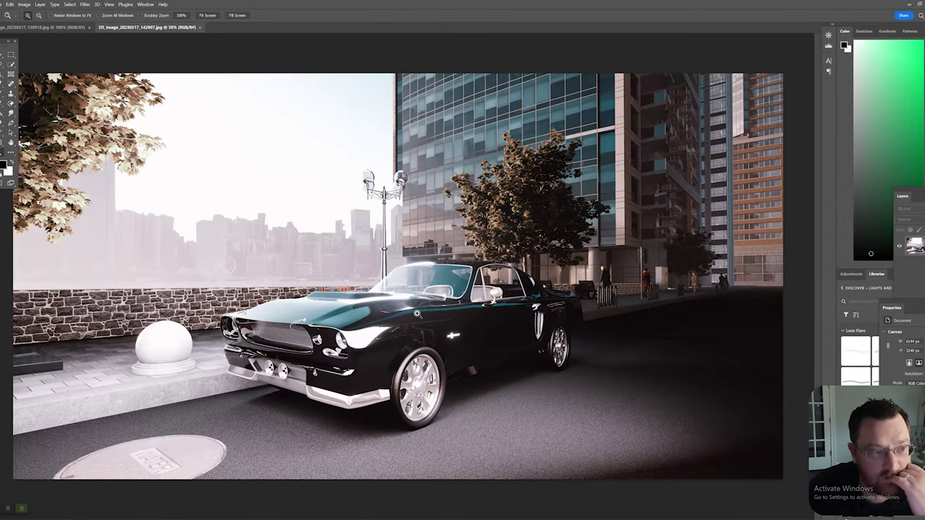